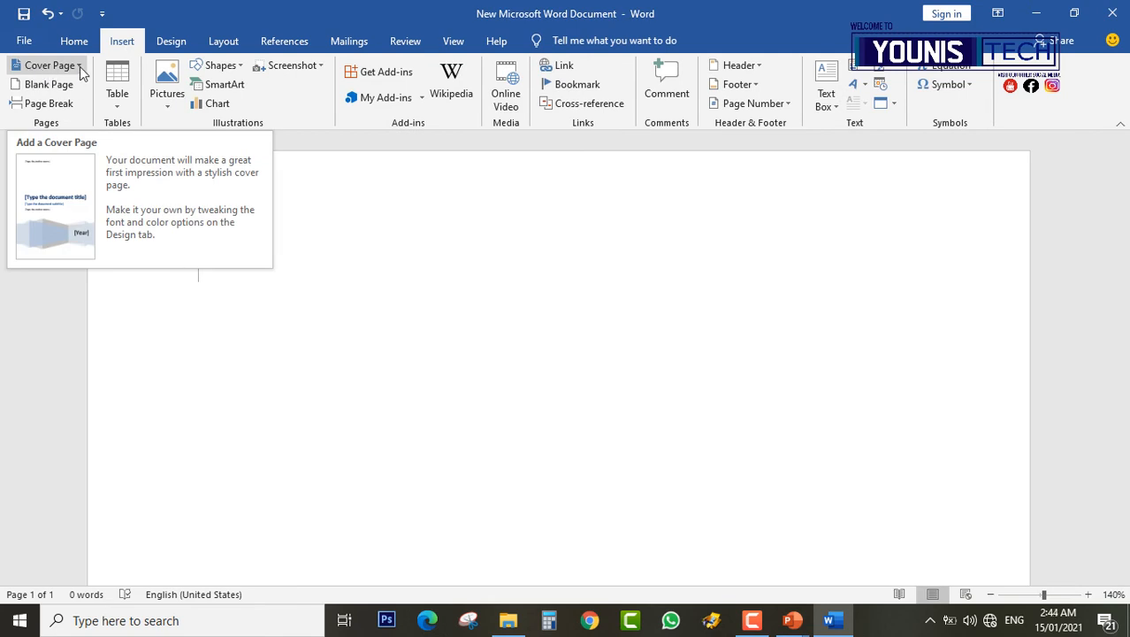
Insert the built-in Austin cover page into the blank document and look over its layout.
click(80, 66)
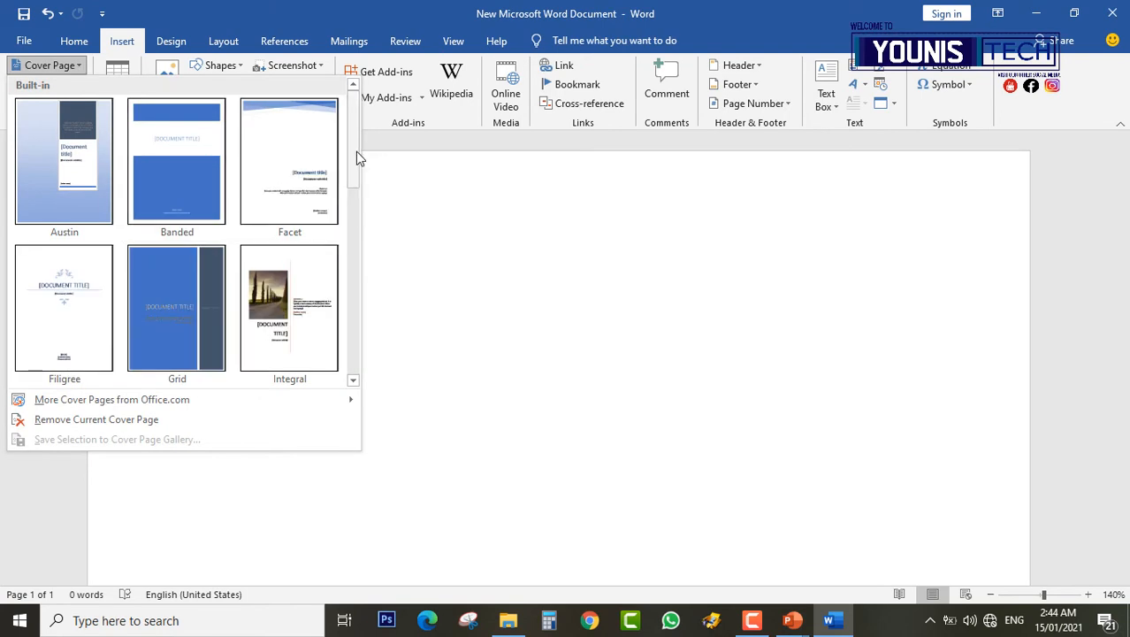
mouse_move(356, 151)
mouse_down()
mouse_move(354, 346)
mouse_move(370, 247)
mouse_move(361, 141)
mouse_up()
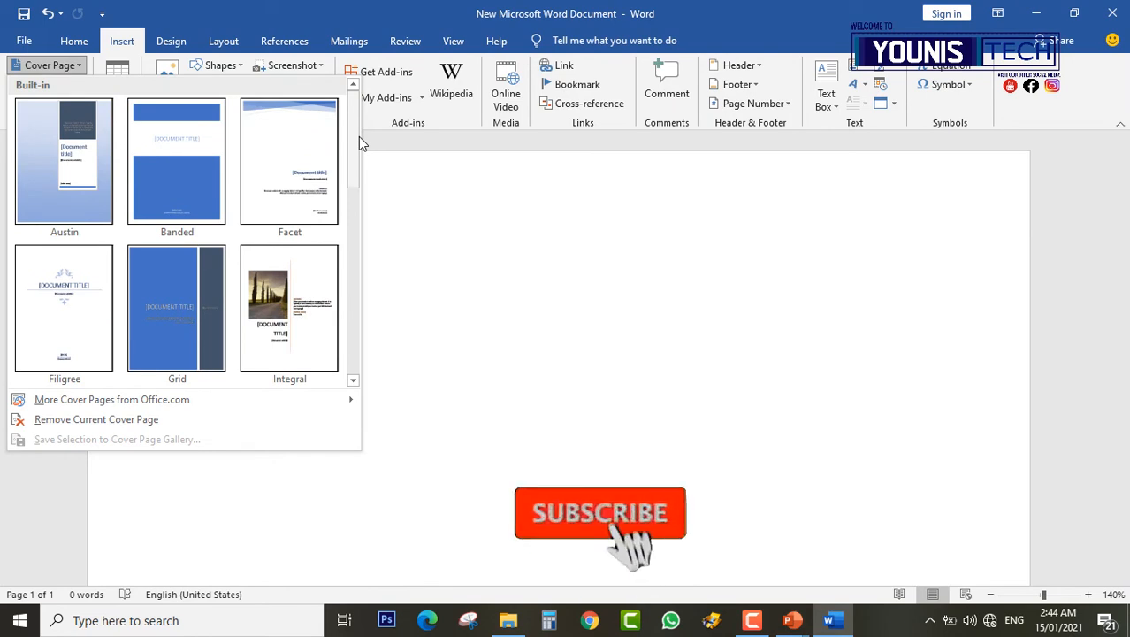
click(69, 144)
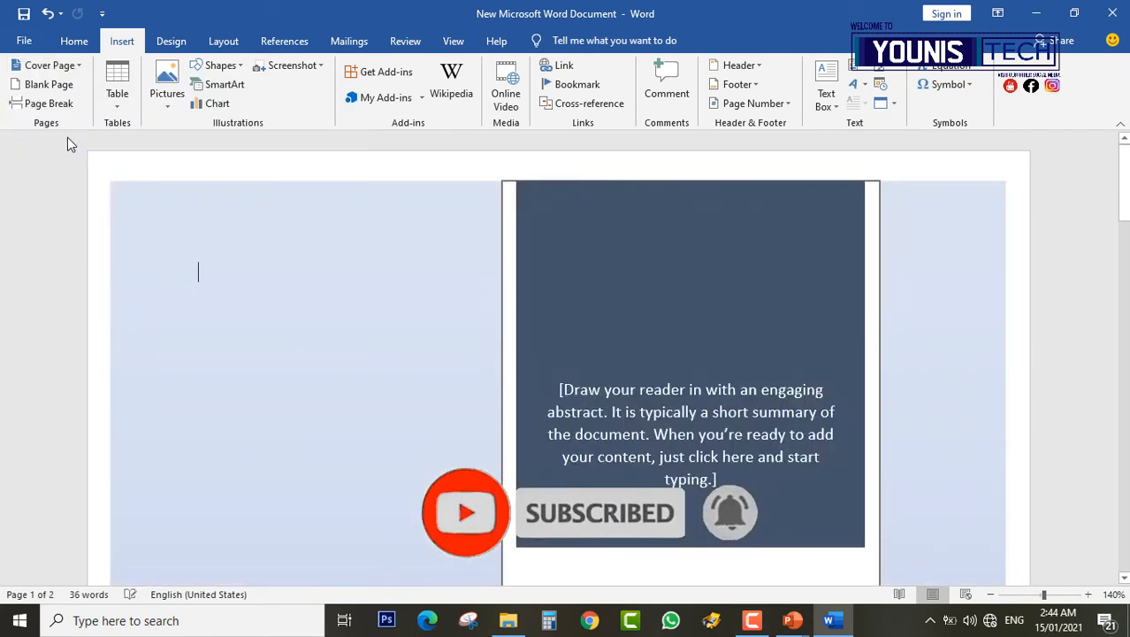
scroll(438, 274, down, 10)
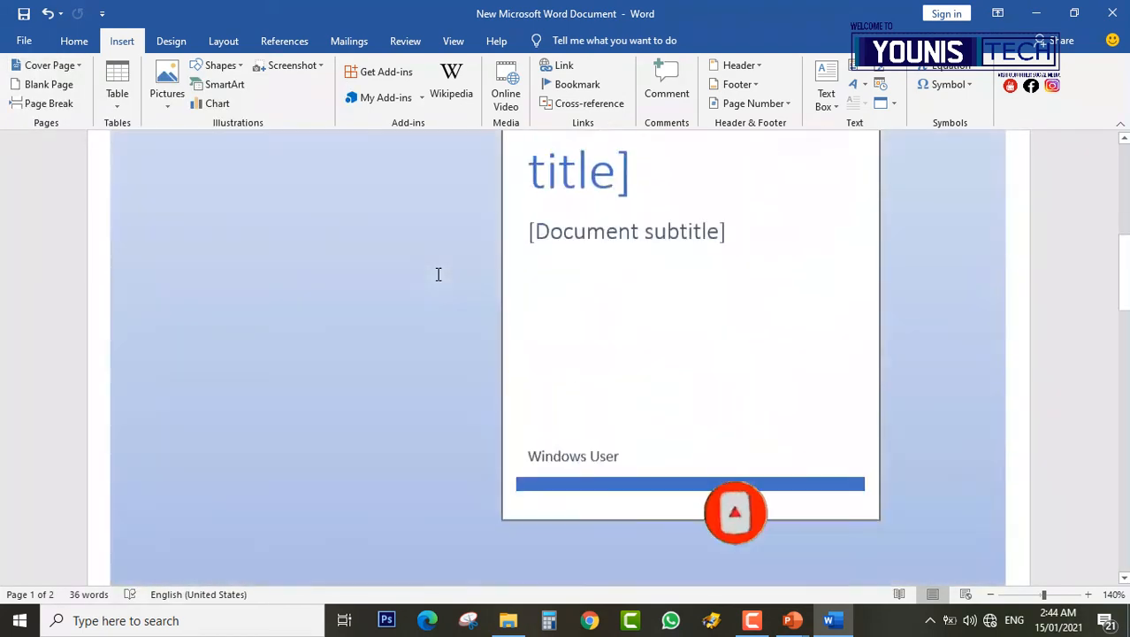
scroll(438, 274, up, 5)
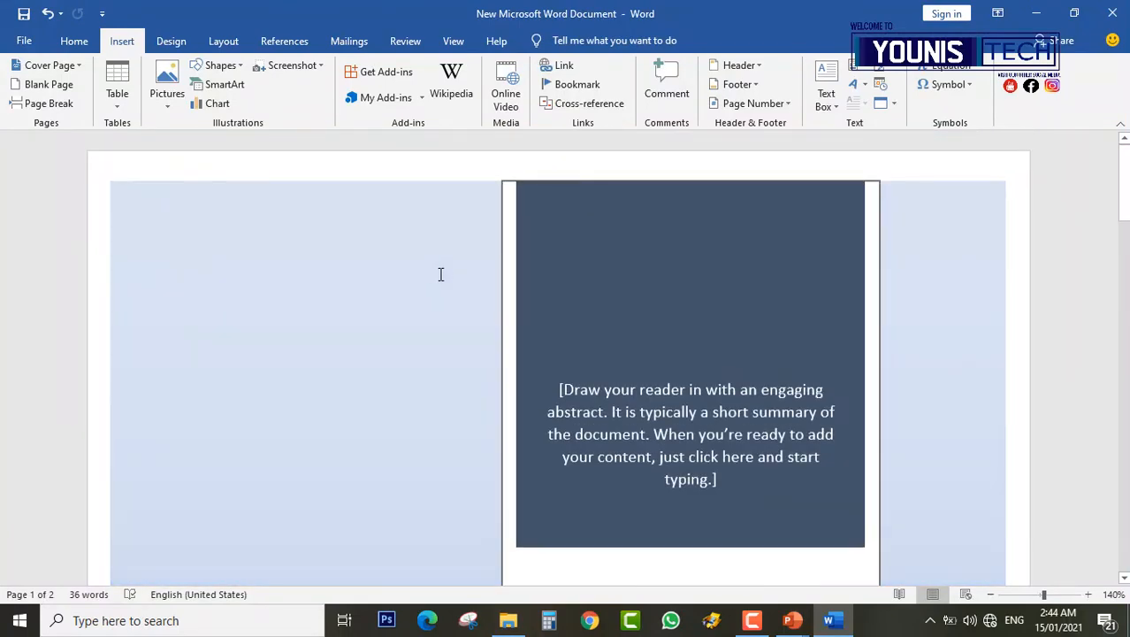
Fill the cover page's abstract placeholder with "This book is related to Math Questions.".
click(733, 453)
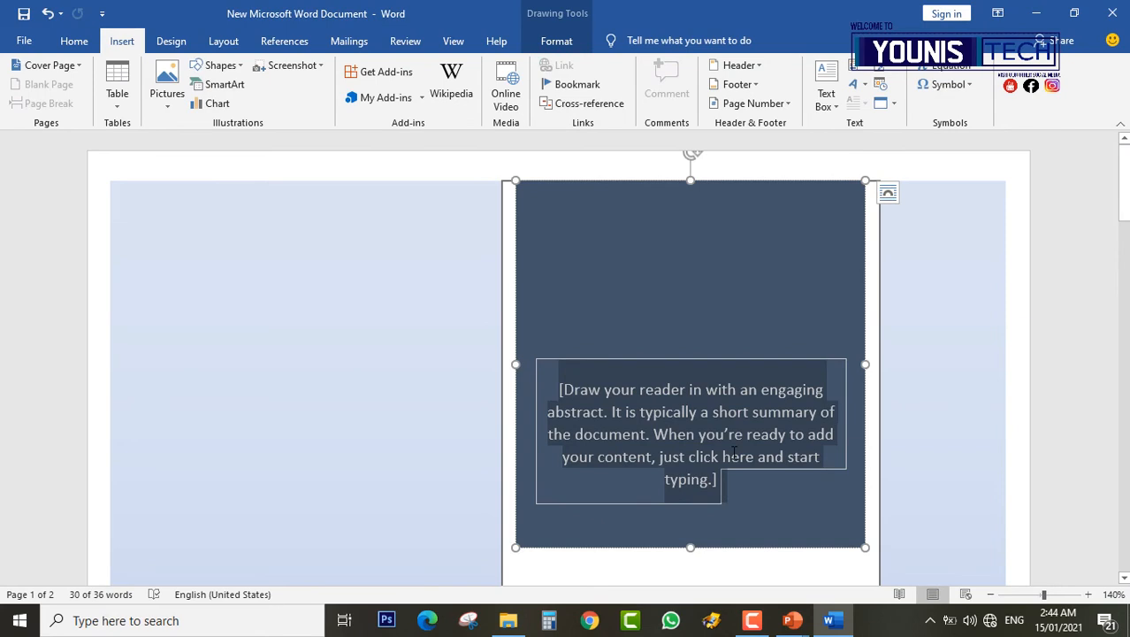
text(This is )
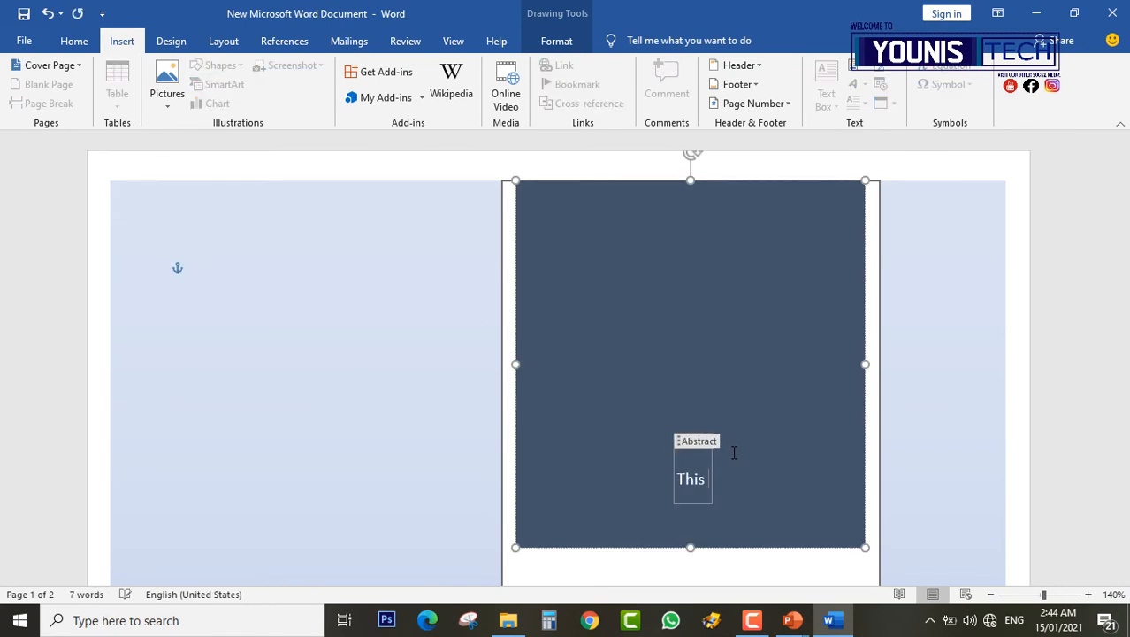
text(book is)
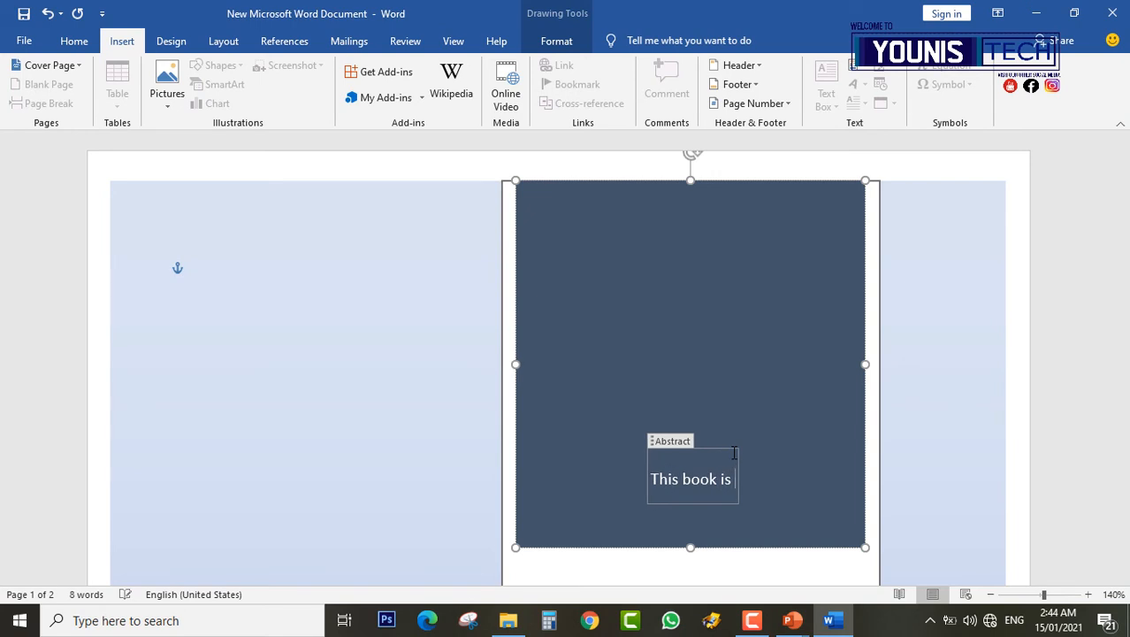
text( relasted)
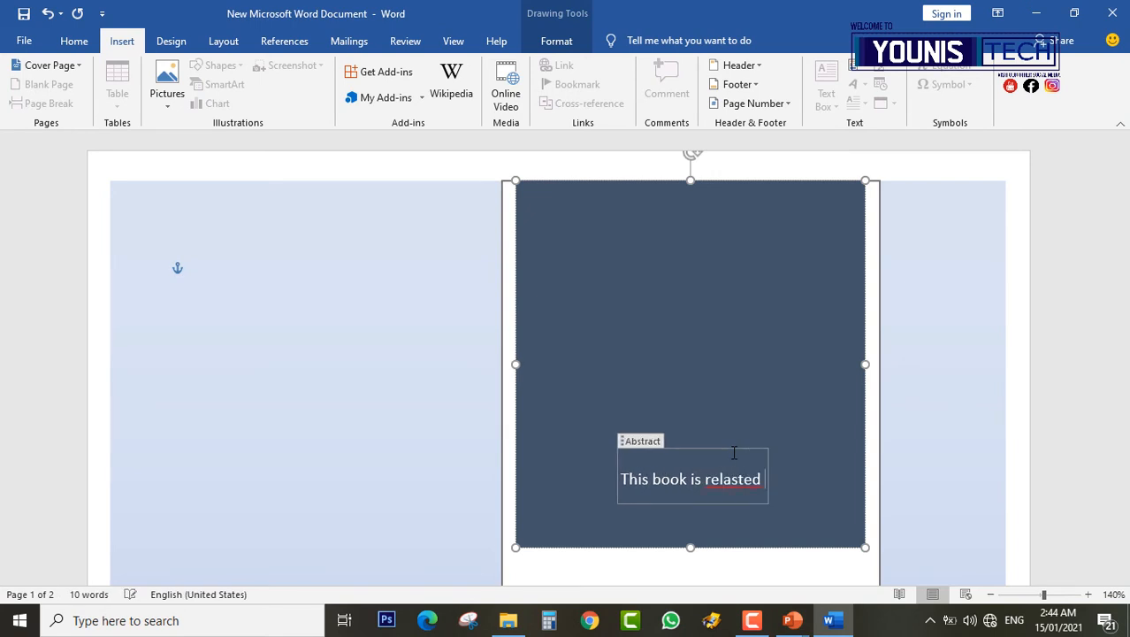
key(BackSpace)
key(BackSpace)
key(BackSpace)
key(BackSpace)
text(ted to Math Qu)
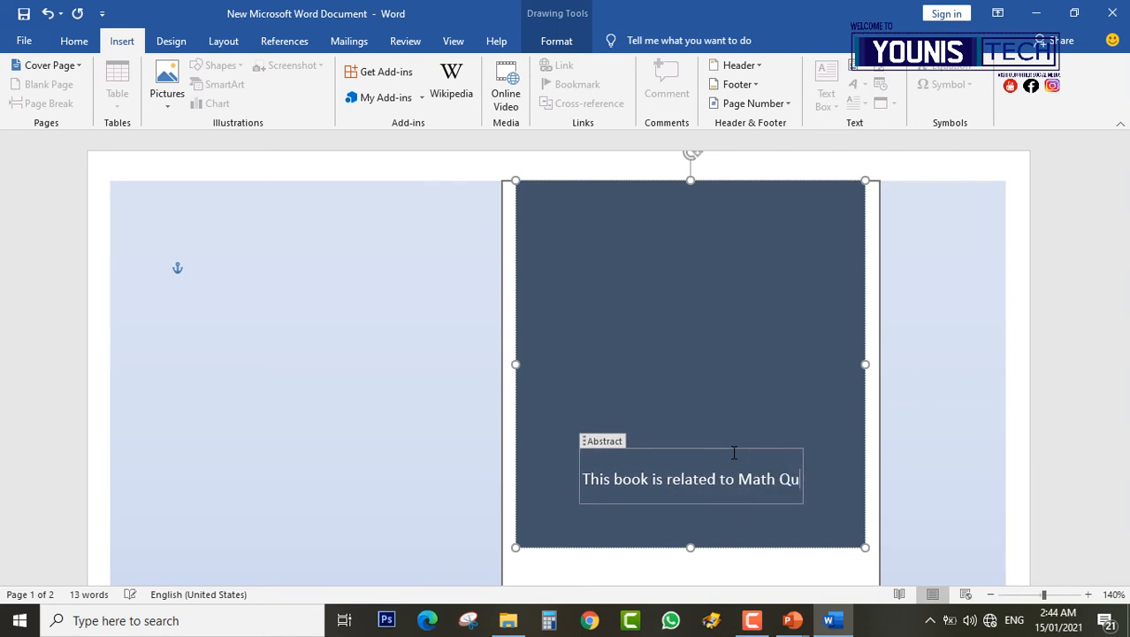
text(e)
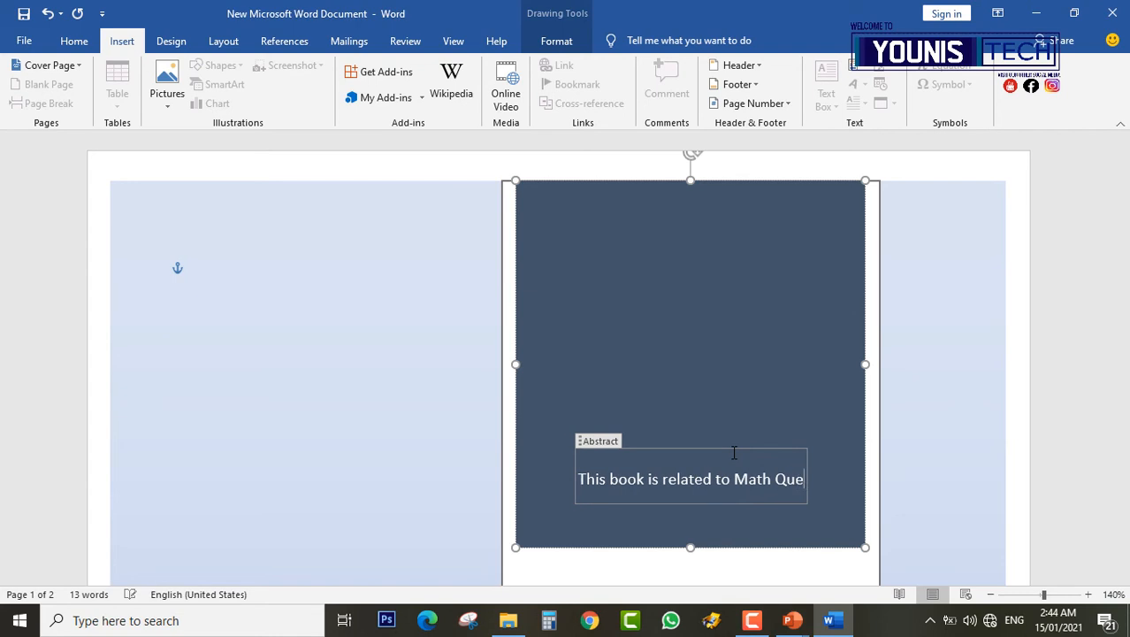
text(stions.)
scroll(733, 442, down, 4)
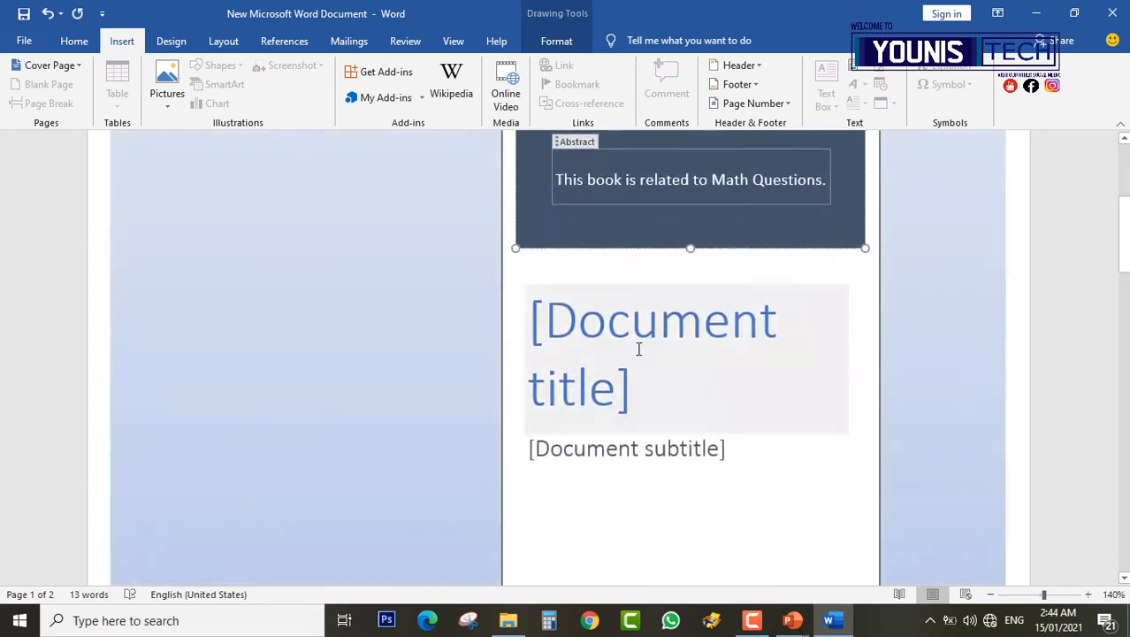
click(638, 349)
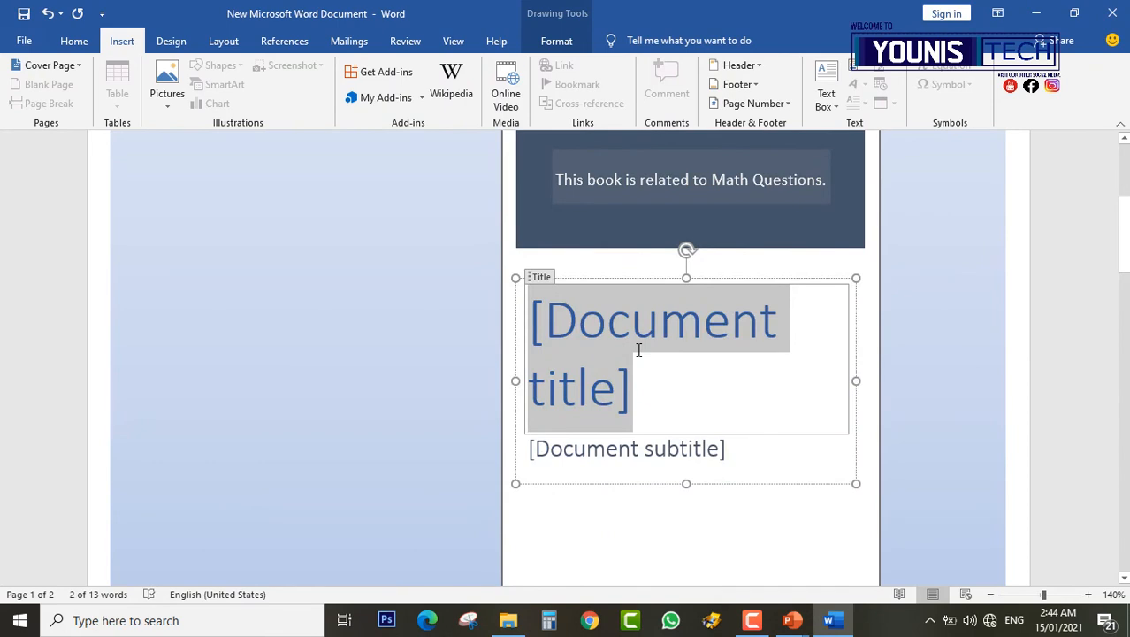
Replace the cover page's abstract text with "Younis Tech channel is about Digital Course".
triple_click(658, 184)
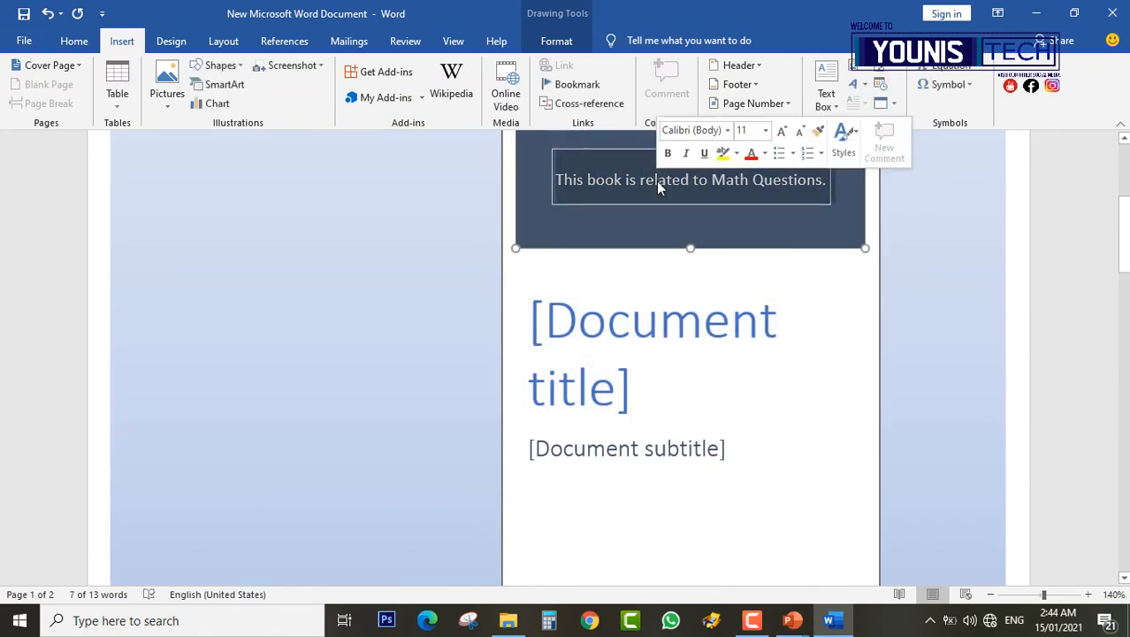
text(Y)
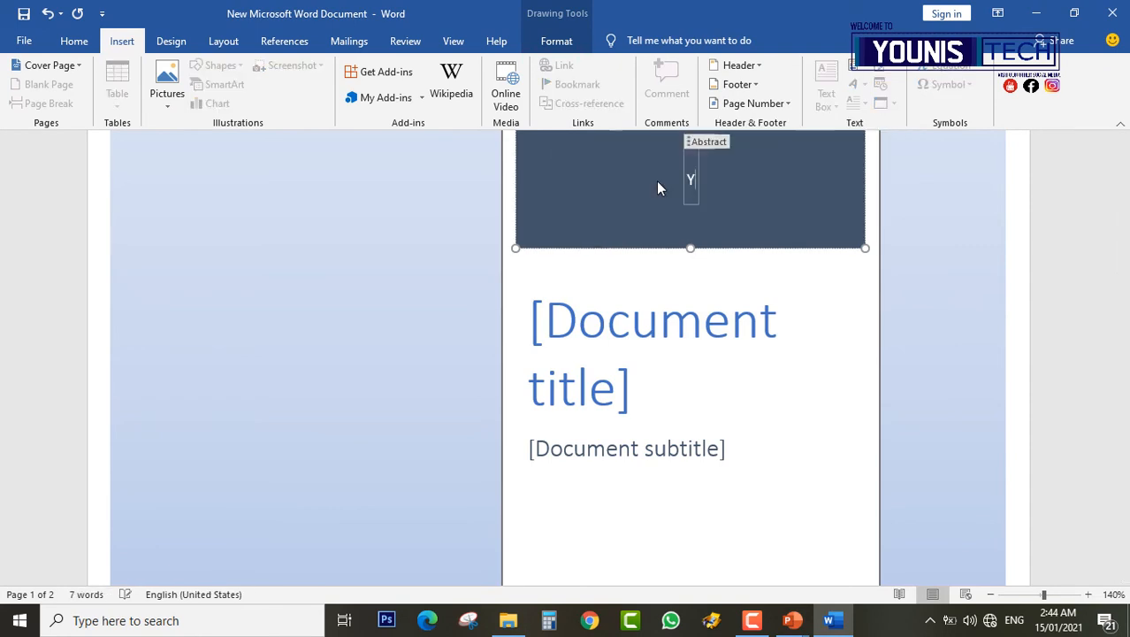
text(ounuis)
key(BackSpace)
key(BackSpace)
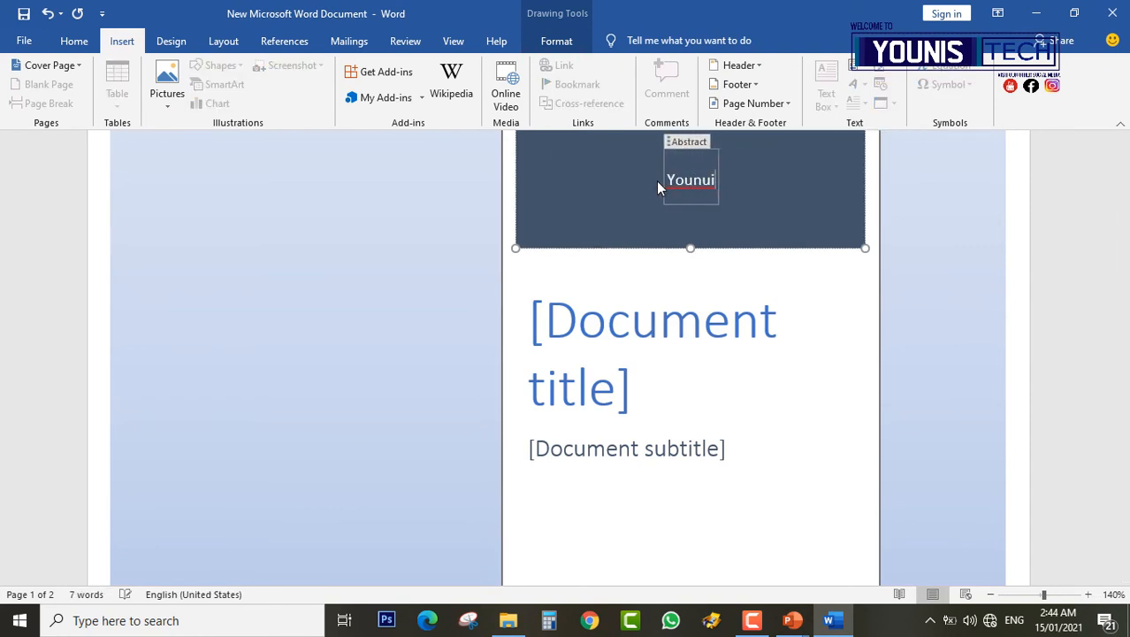
key(BackSpace)
text(is )
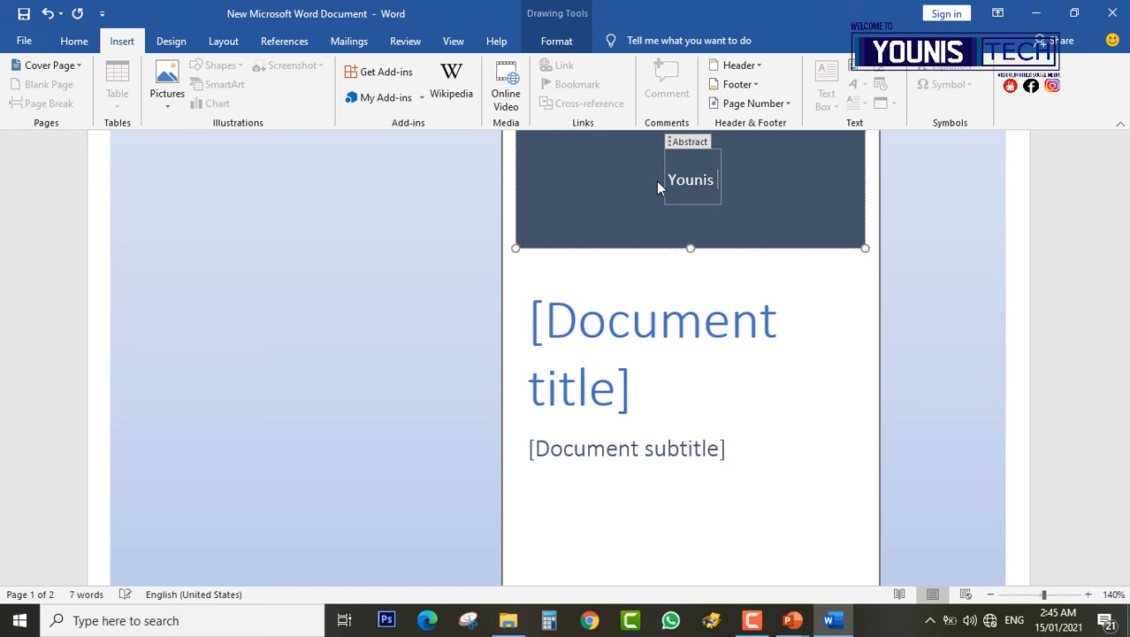
text(Tech )
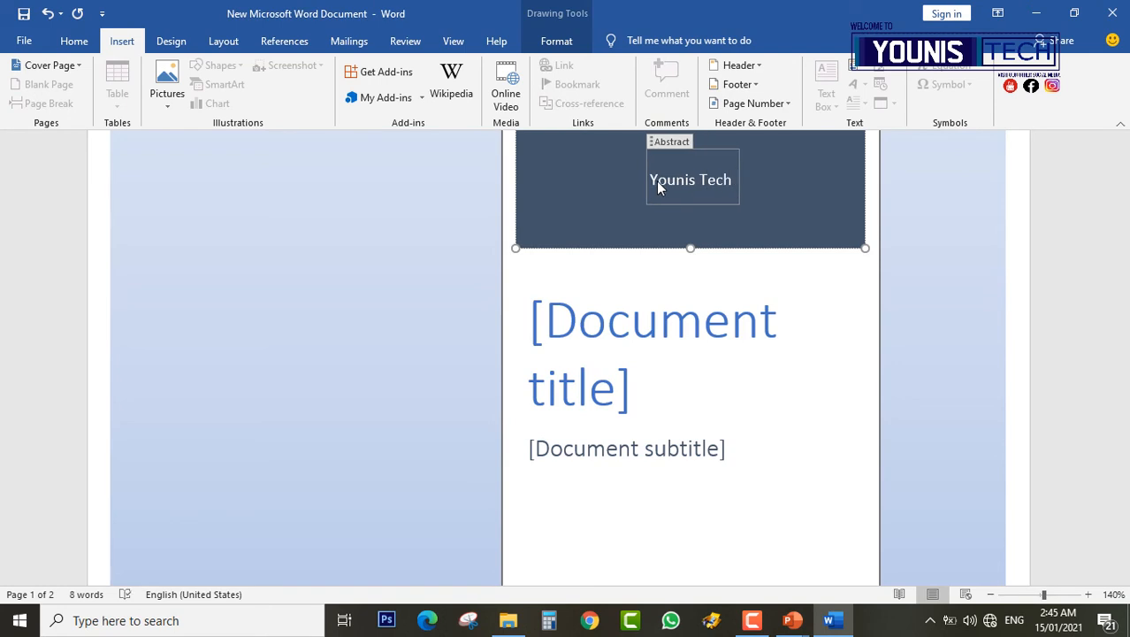
text(channel)
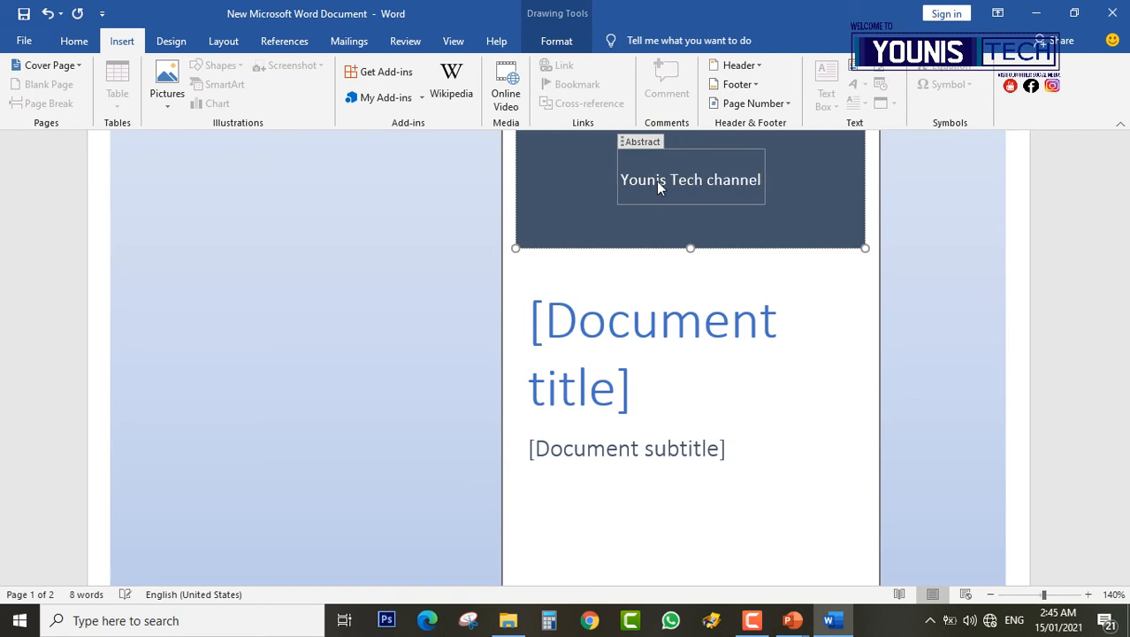
text( is ab)
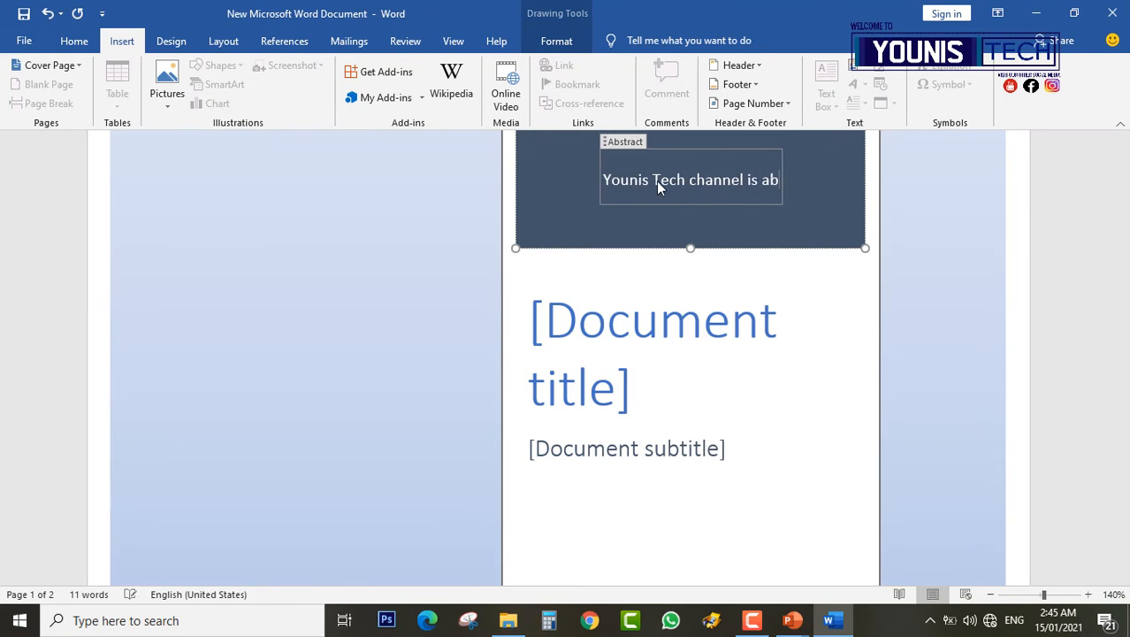
text(out )
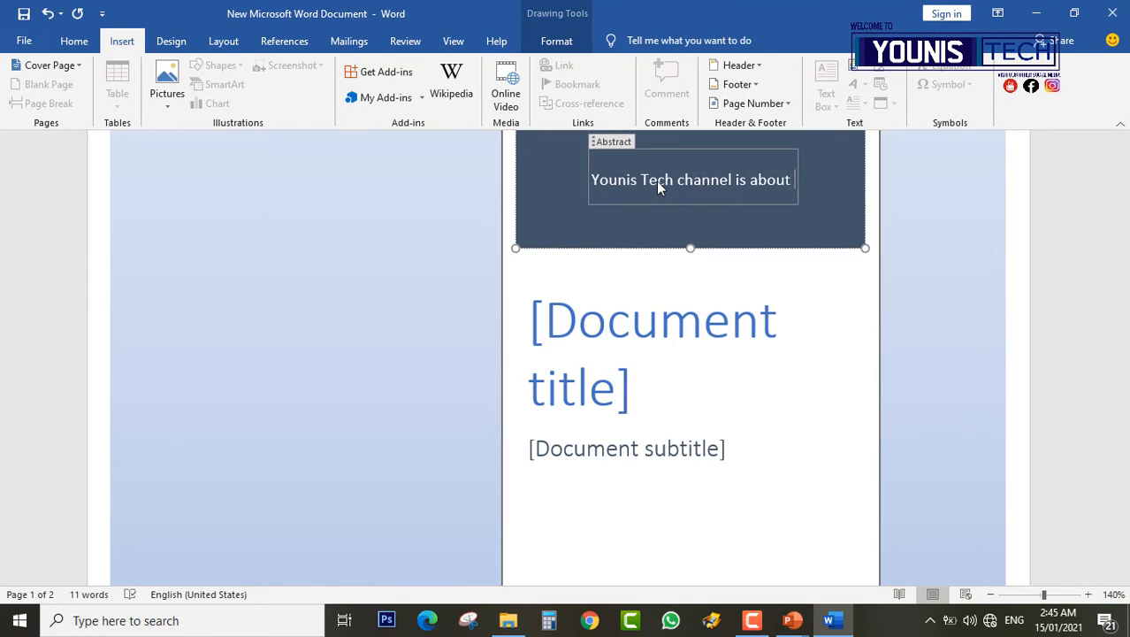
text(Digi)
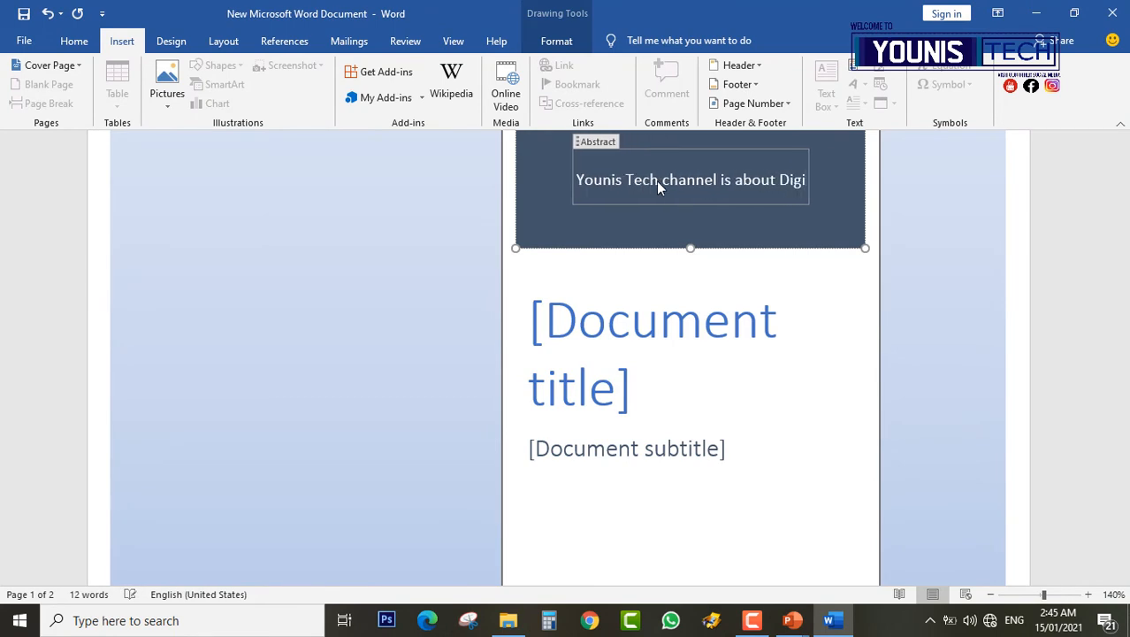
text(tal Course)
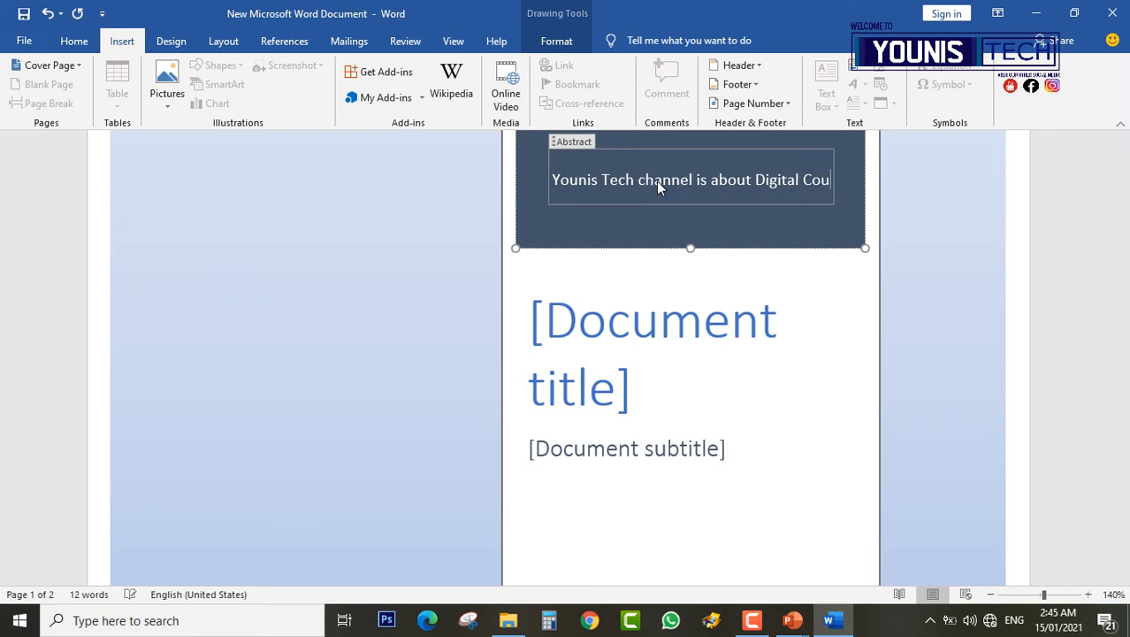
Fill the document title placeholder on the cover page with "Younis tech".
click(618, 300)
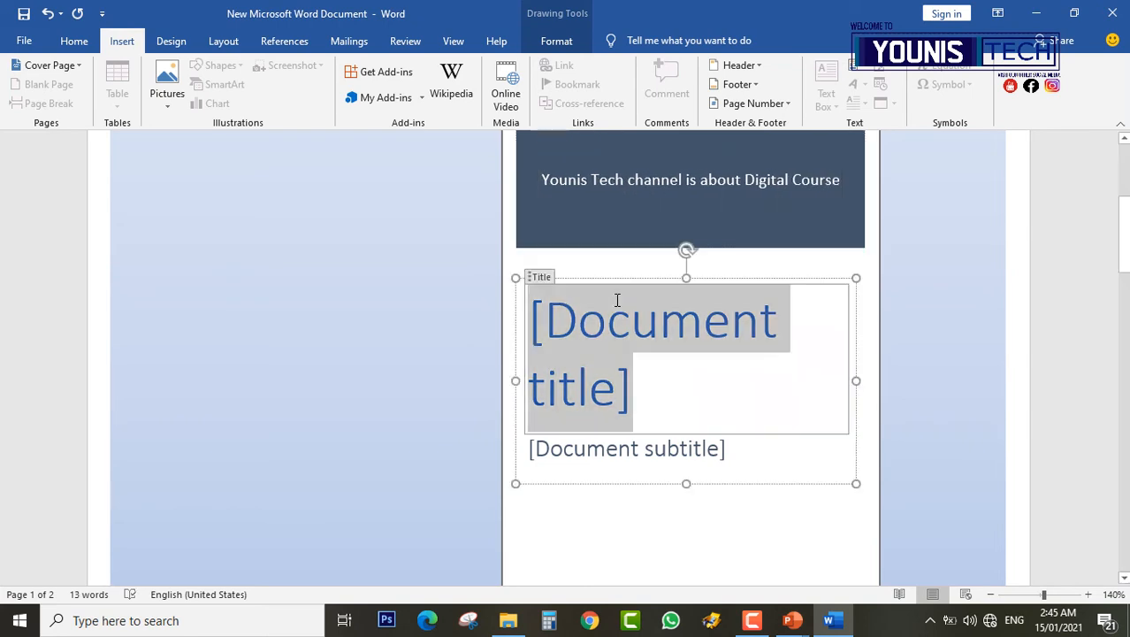
text(Younius)
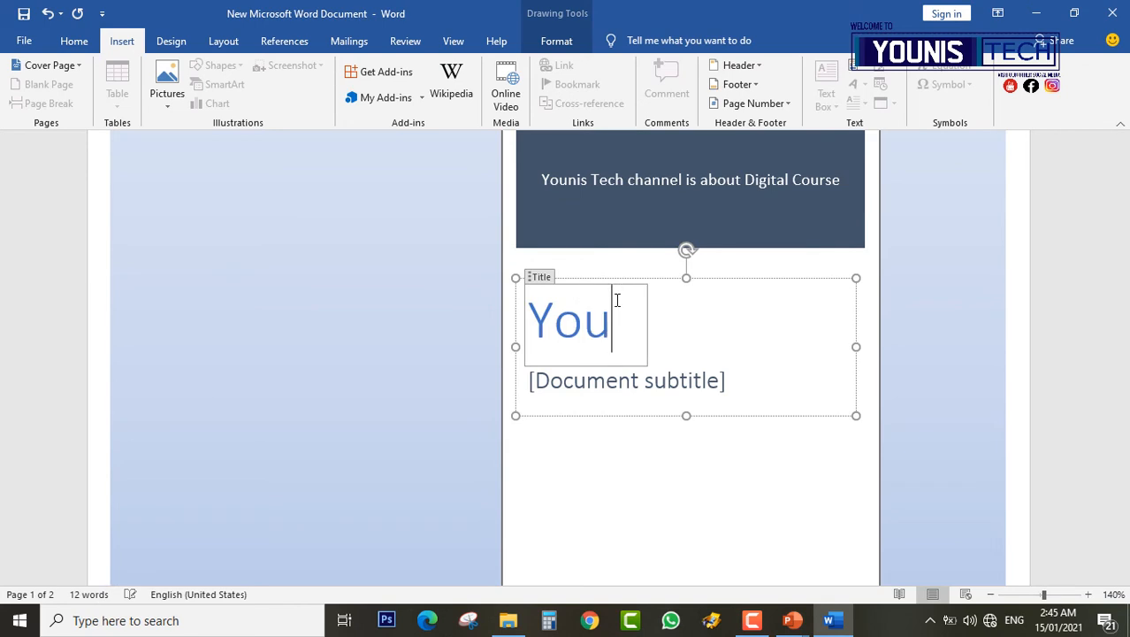
key(BackSpace)
key(BackSpace)
text(s )
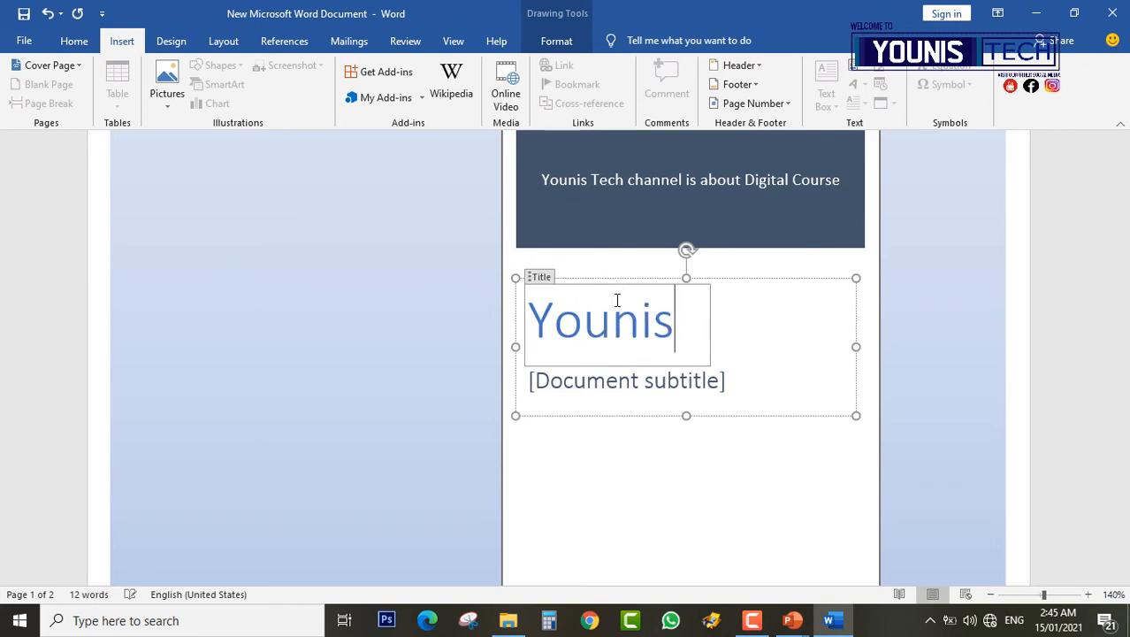
text(tech)
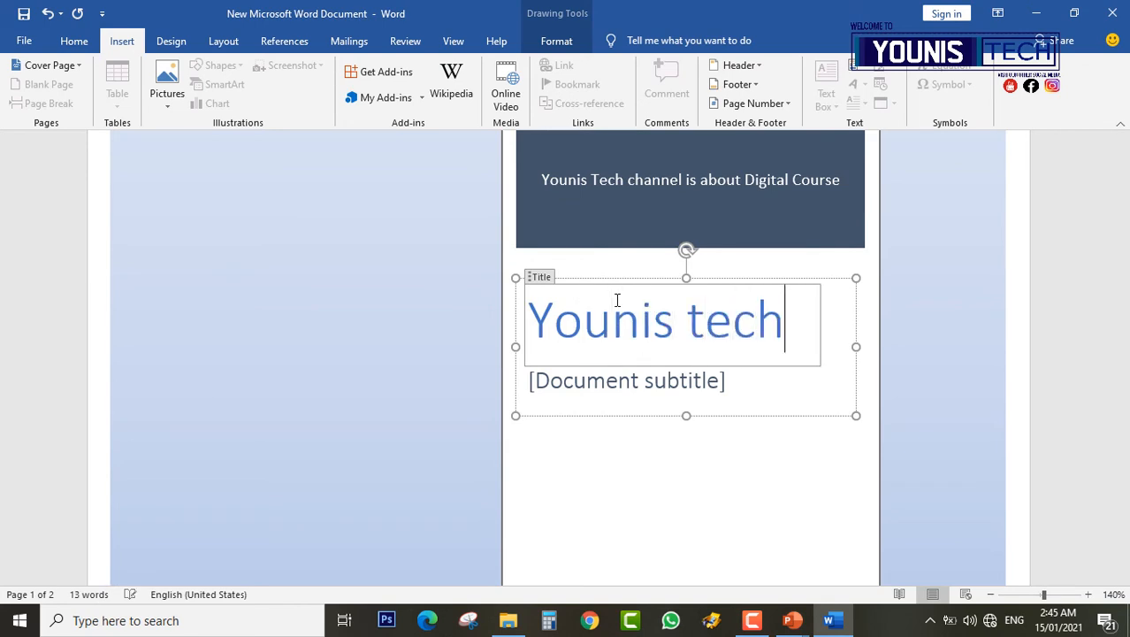
Fill the document subtitle placeholder below the title with "Learn Skills and Earn money".
click(656, 394)
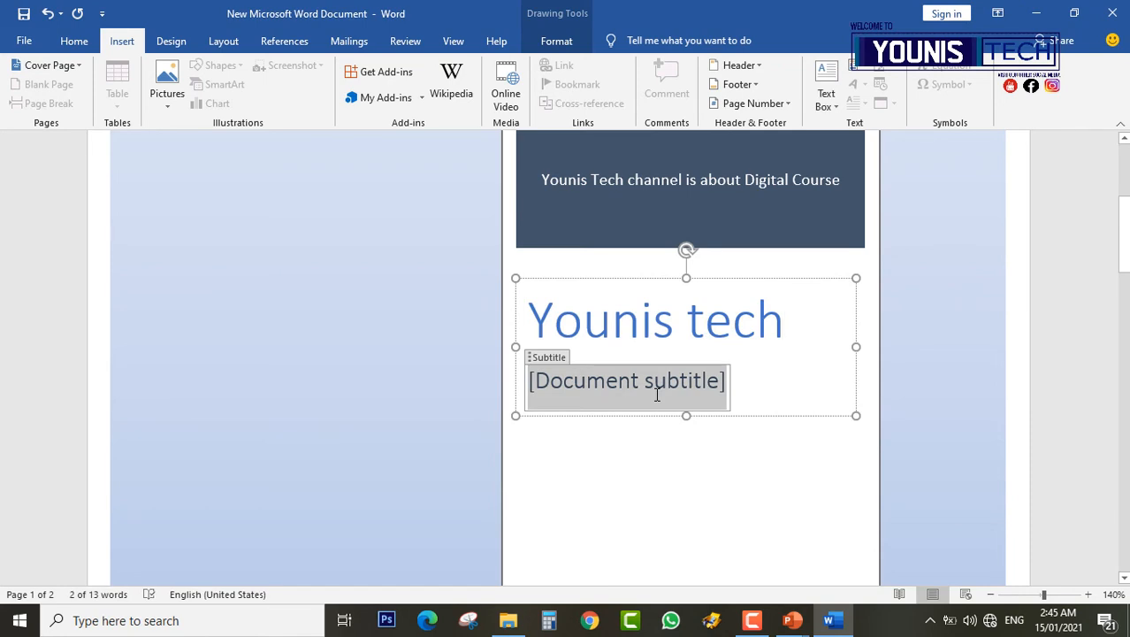
text(Learn S)
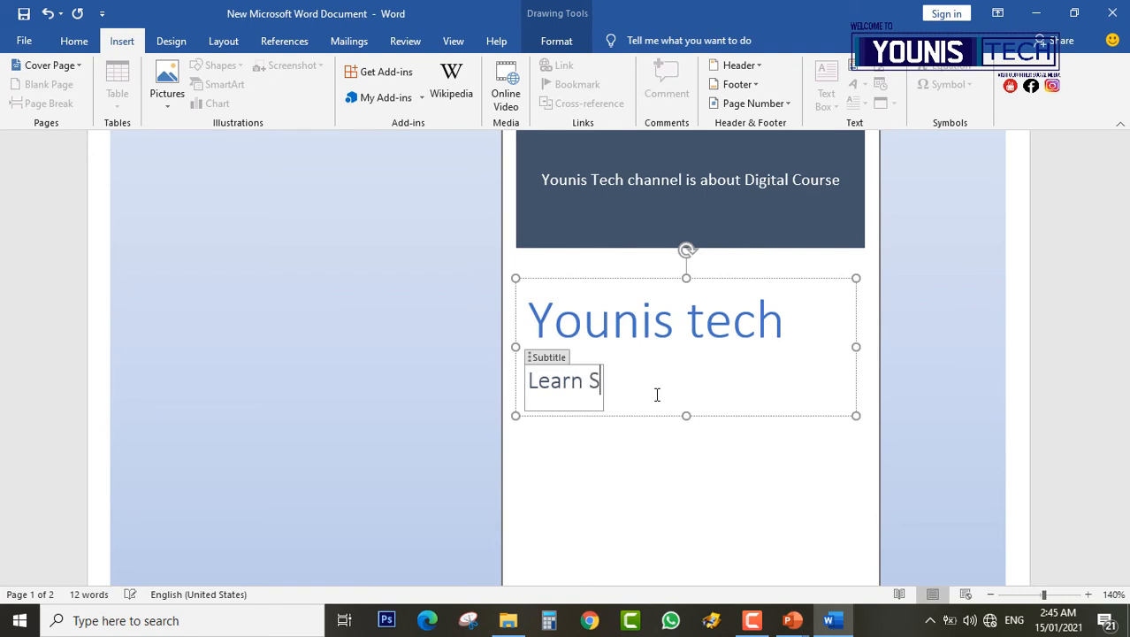
text(kills a)
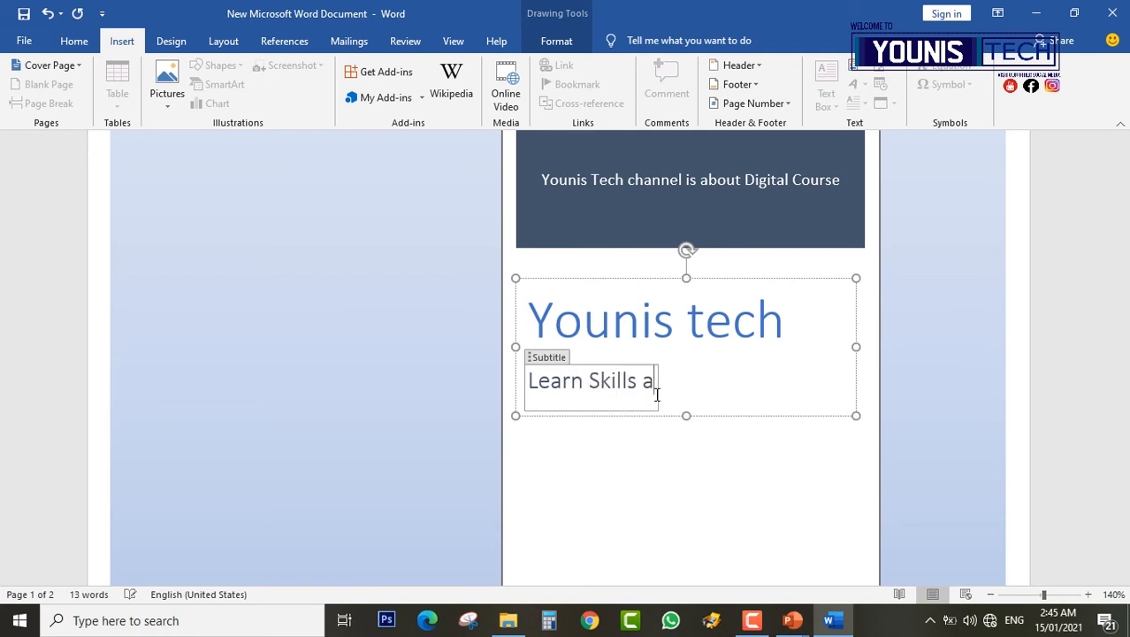
text(nd Earn moeny)
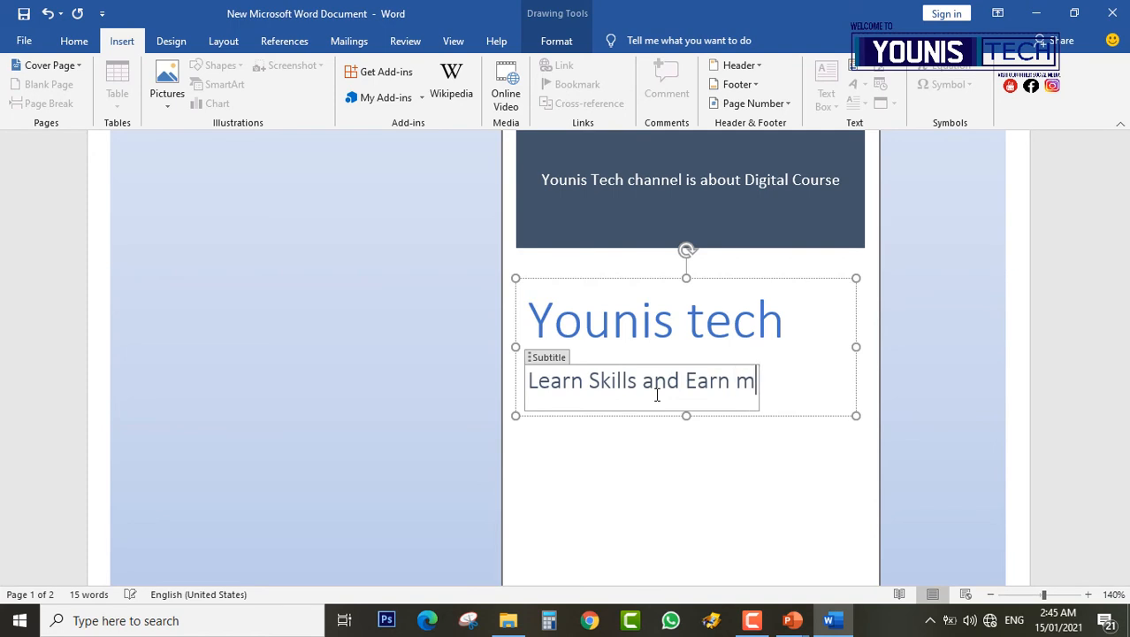
key(BackSpace)
key(BackSpace)
key(BackSpace)
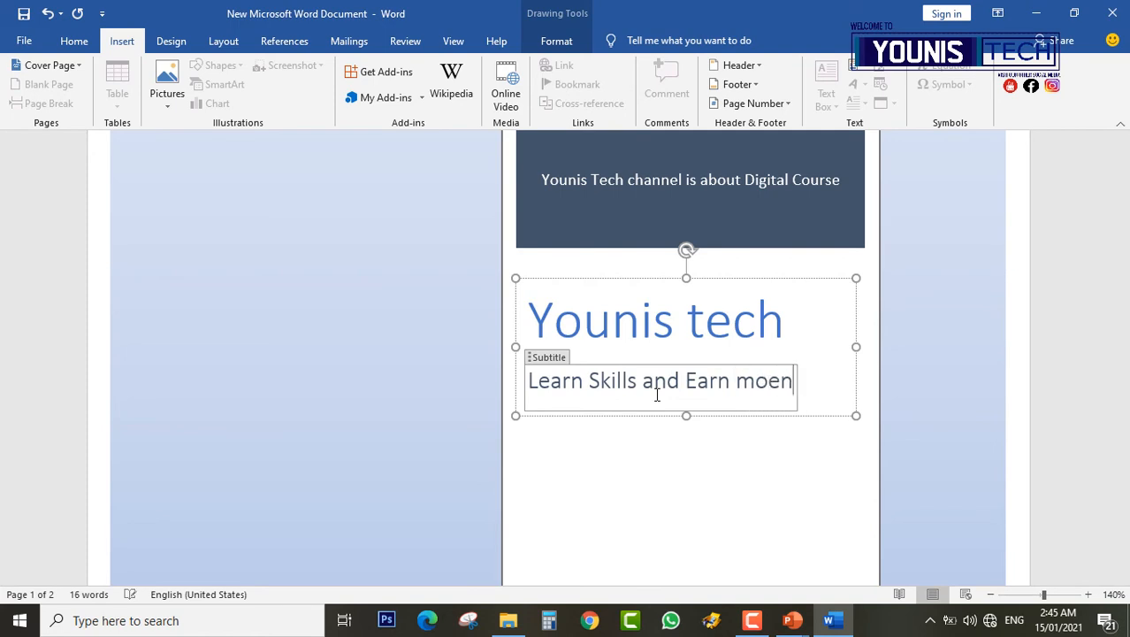
text(ney)
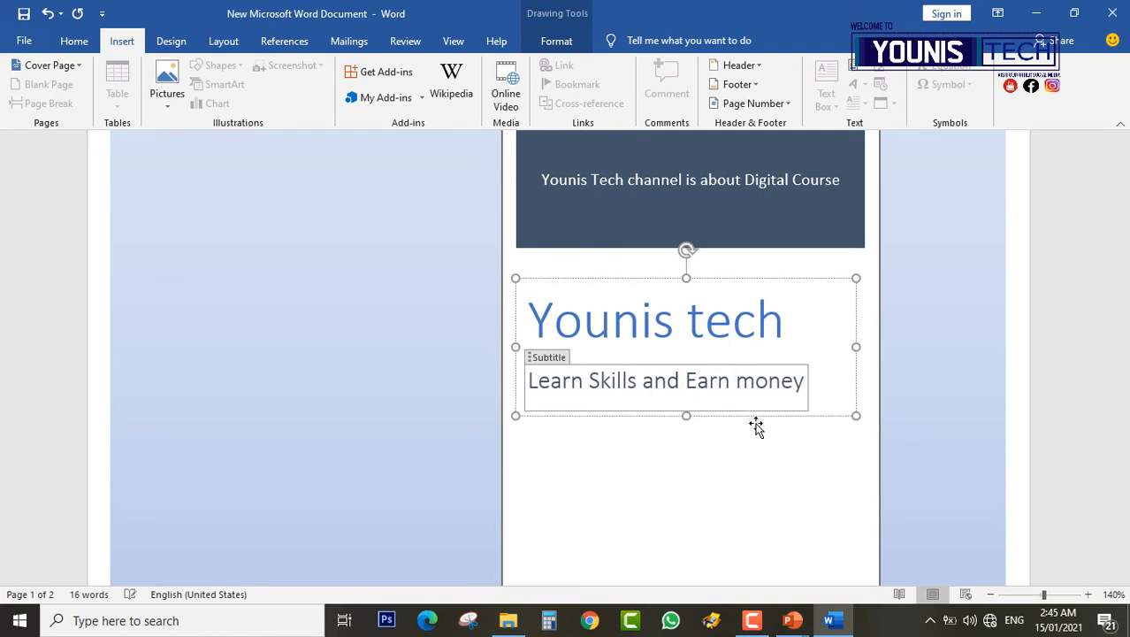
Replace the text in the cover page's author field with the author's full name.
scroll(779, 435, down, 4)
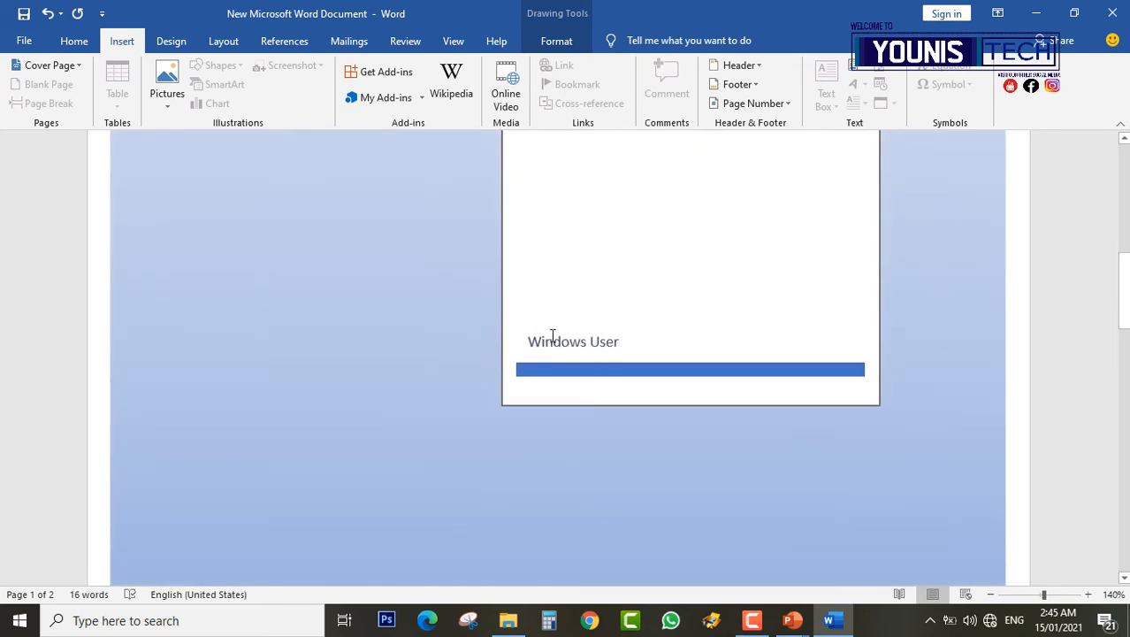
double_click(558, 341)
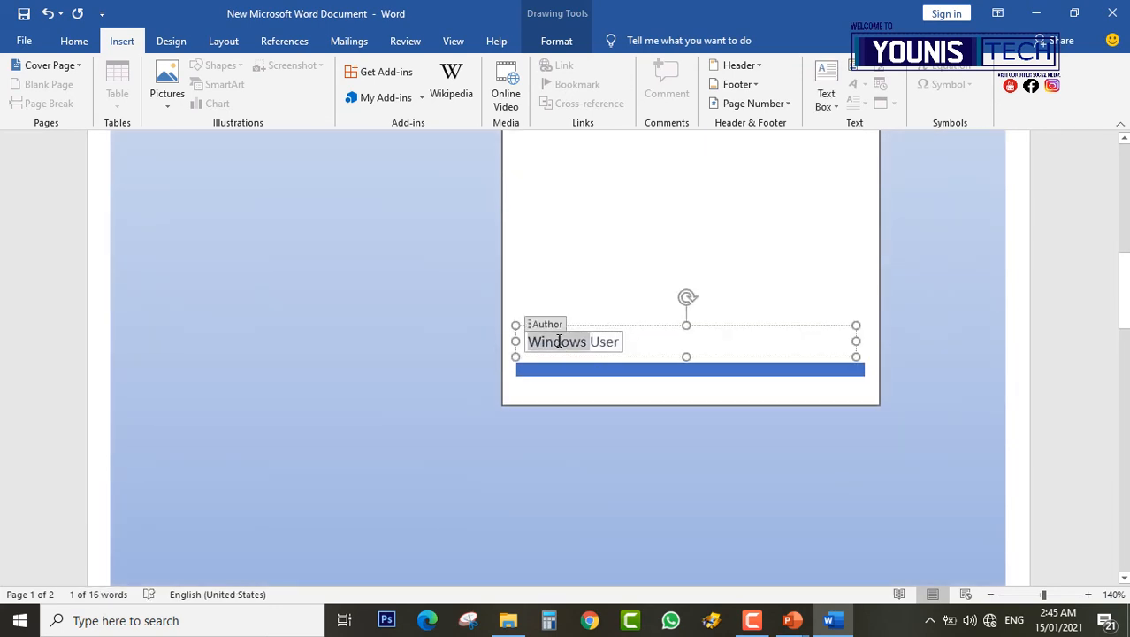
click(558, 341)
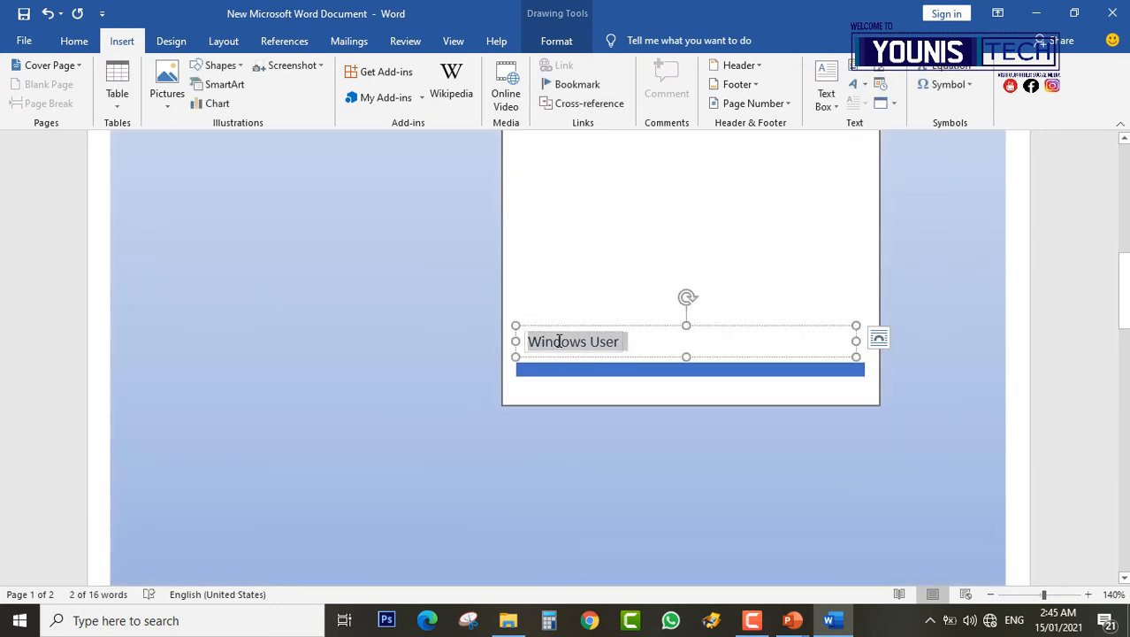
text(Younis mali)
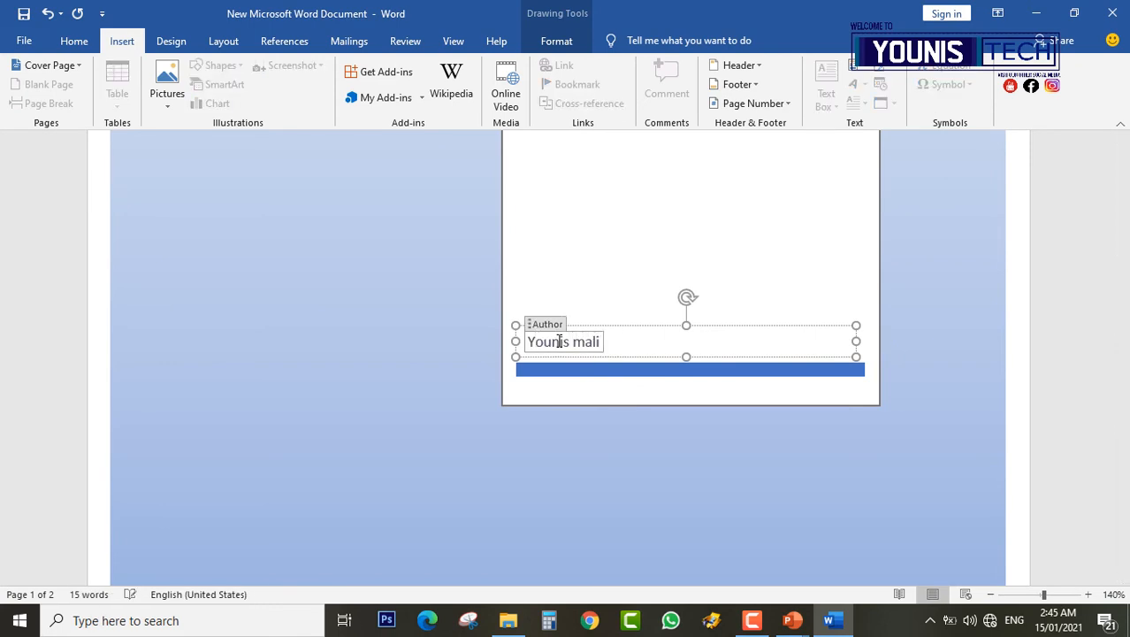
key(BackSpace)
key(BackSpace)
key(BackSpace)
key(BackSpace)
text(Ma)
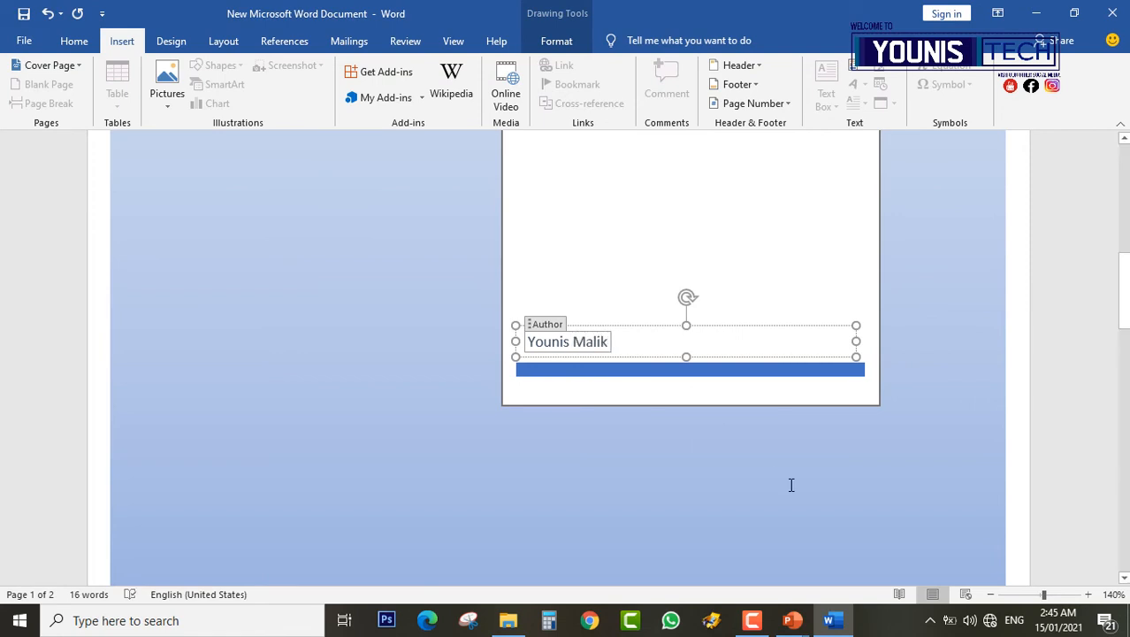
click(764, 483)
Review the whole cover page from the abstract block down to the author line at a reduced zoom of 69%.
scroll(763, 482, up, 5)
scroll(764, 484, up, 10)
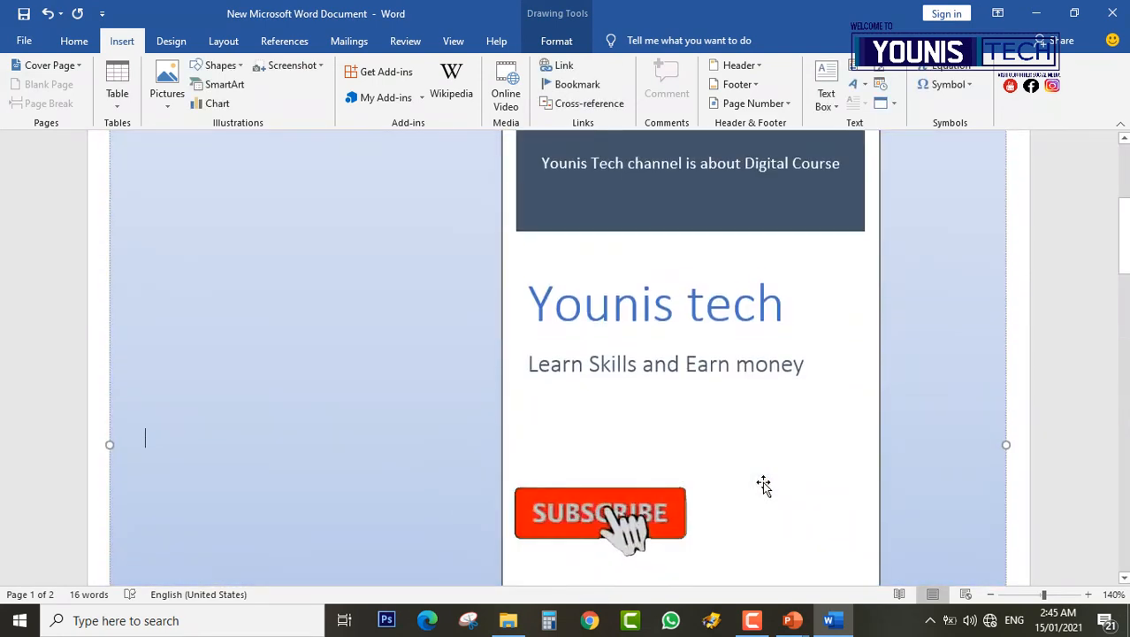
scroll(764, 484, down, 7)
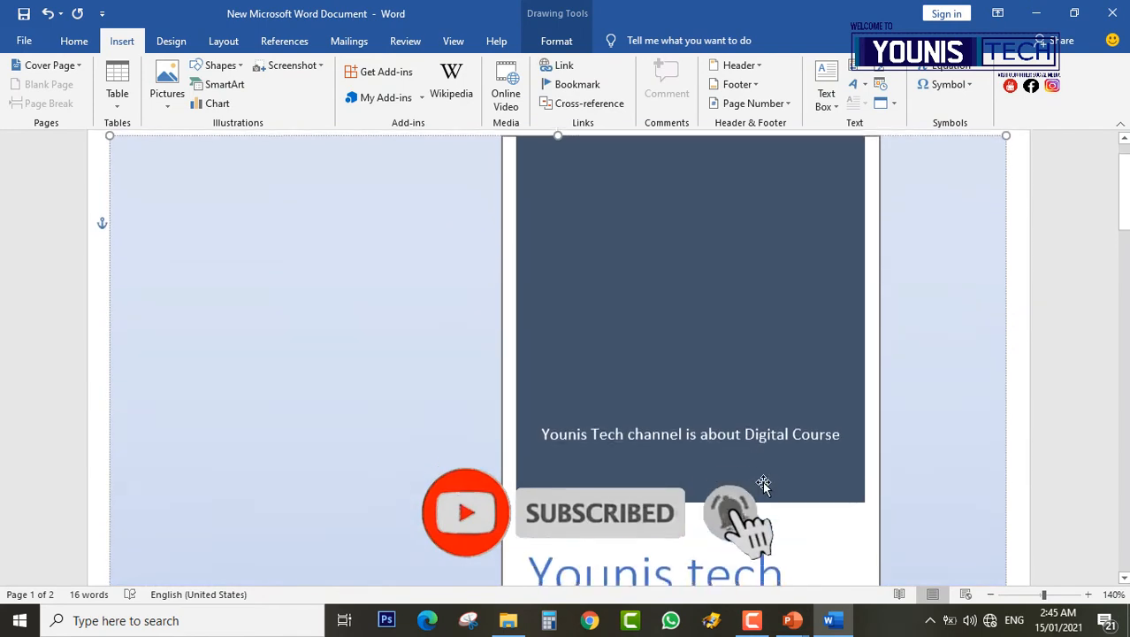
scroll(764, 485, down, 9)
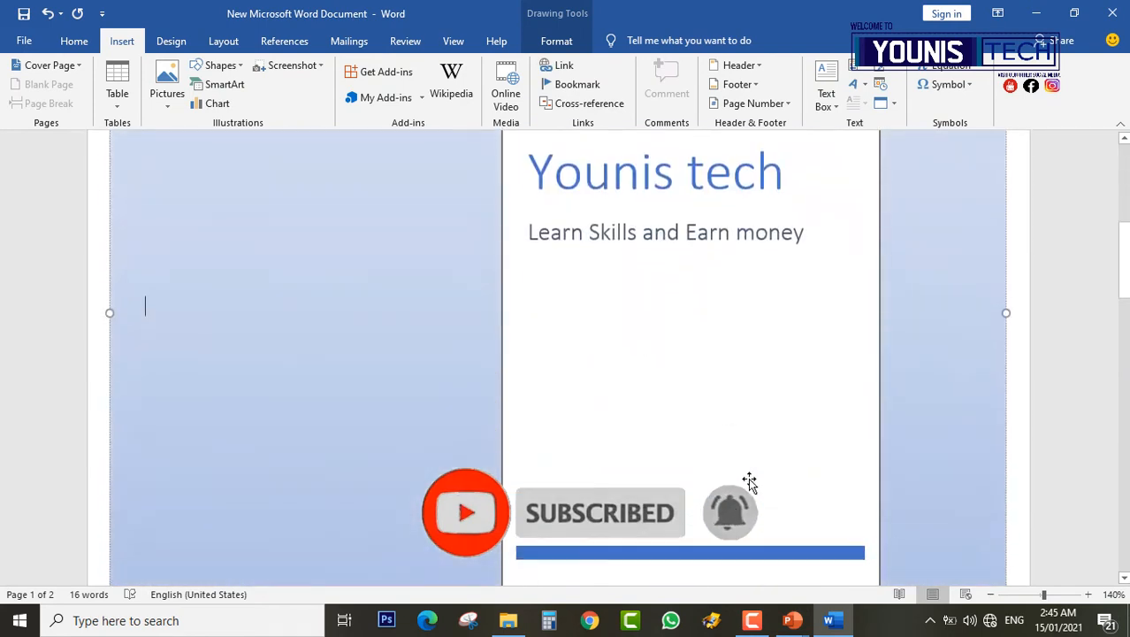
scroll(748, 478, up, 10)
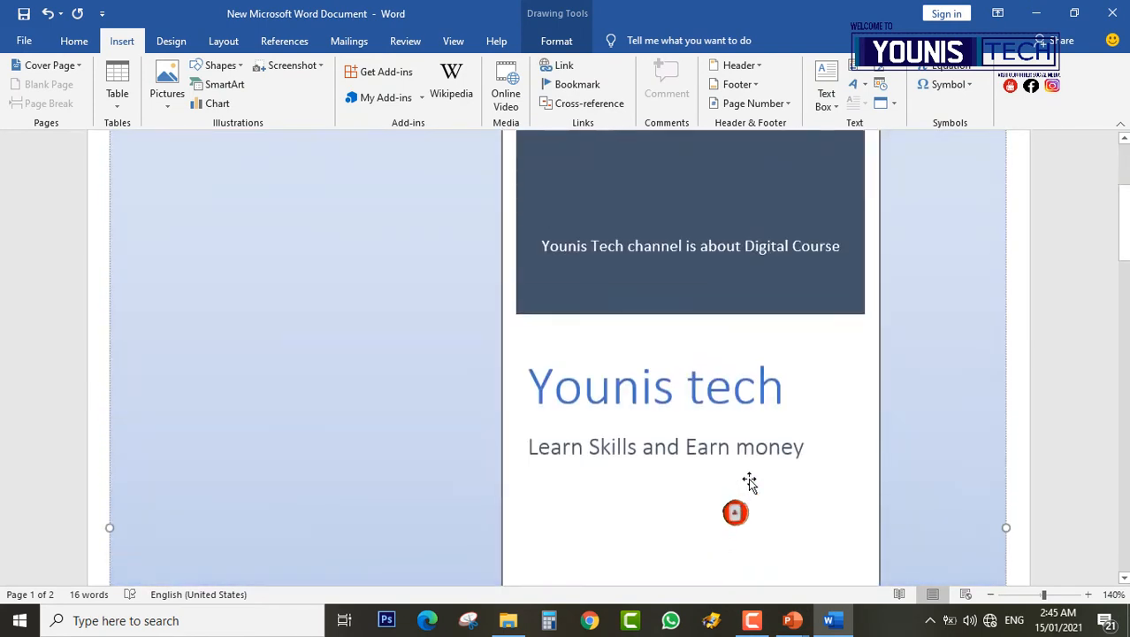
scroll(749, 481, down, 8)
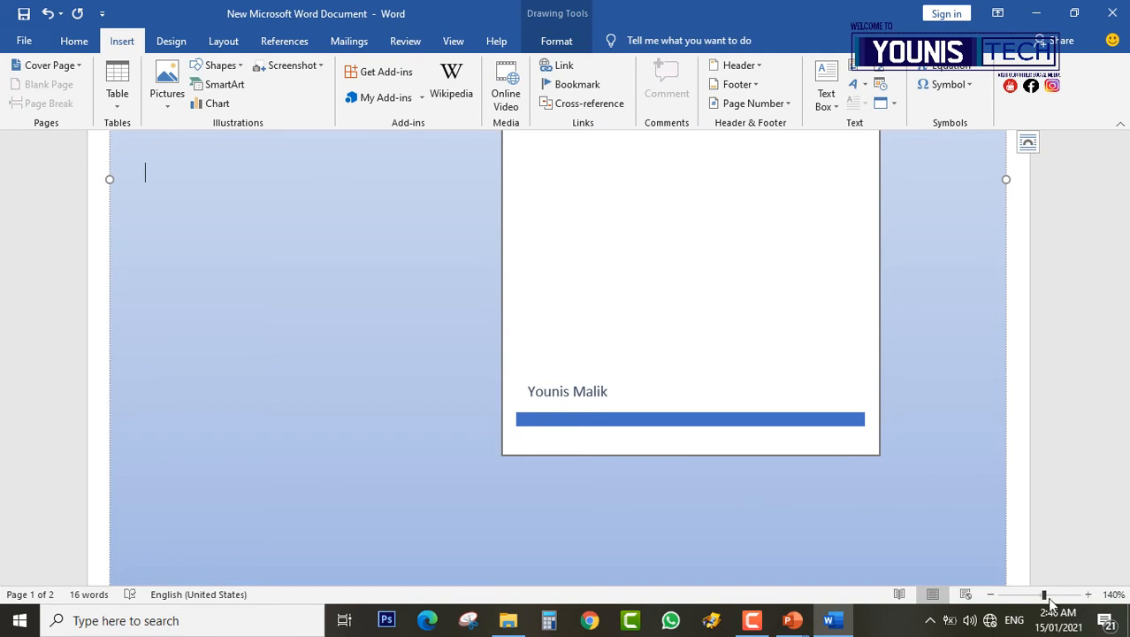
drag(1044, 596, 1025, 597)
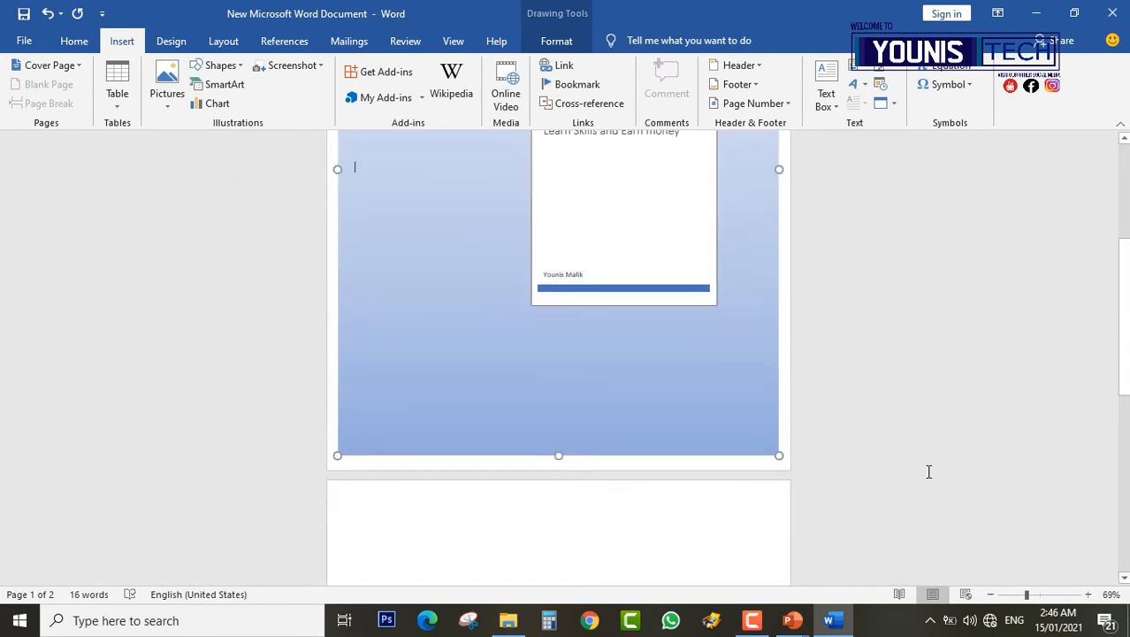
scroll(943, 516, up, 3)
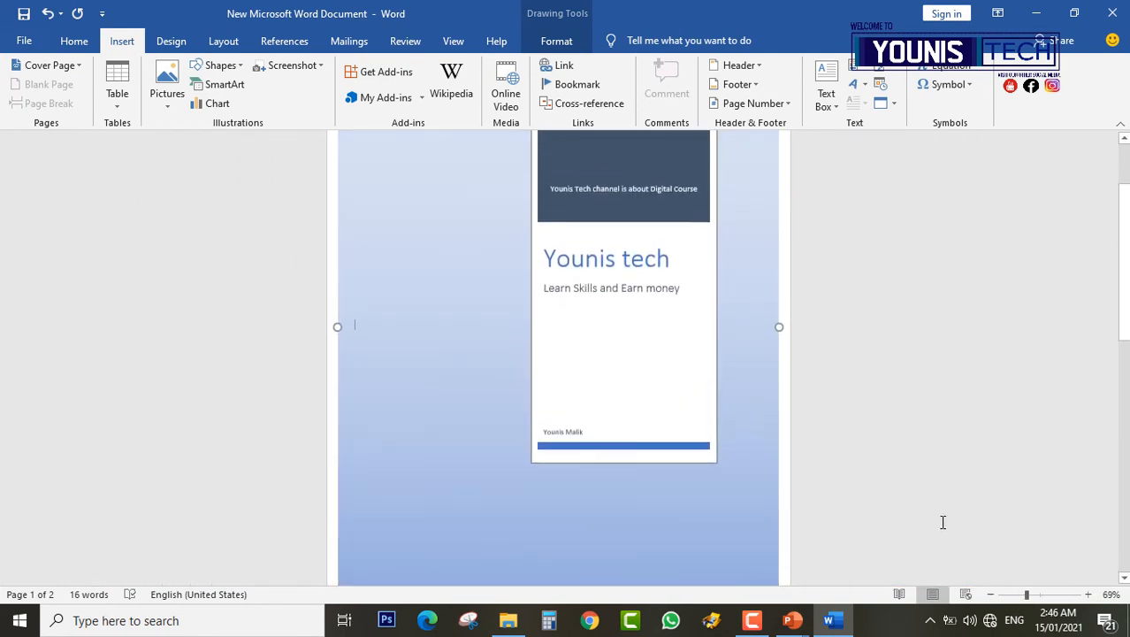
scroll(942, 522, up, 1)
scroll(942, 523, down, 2)
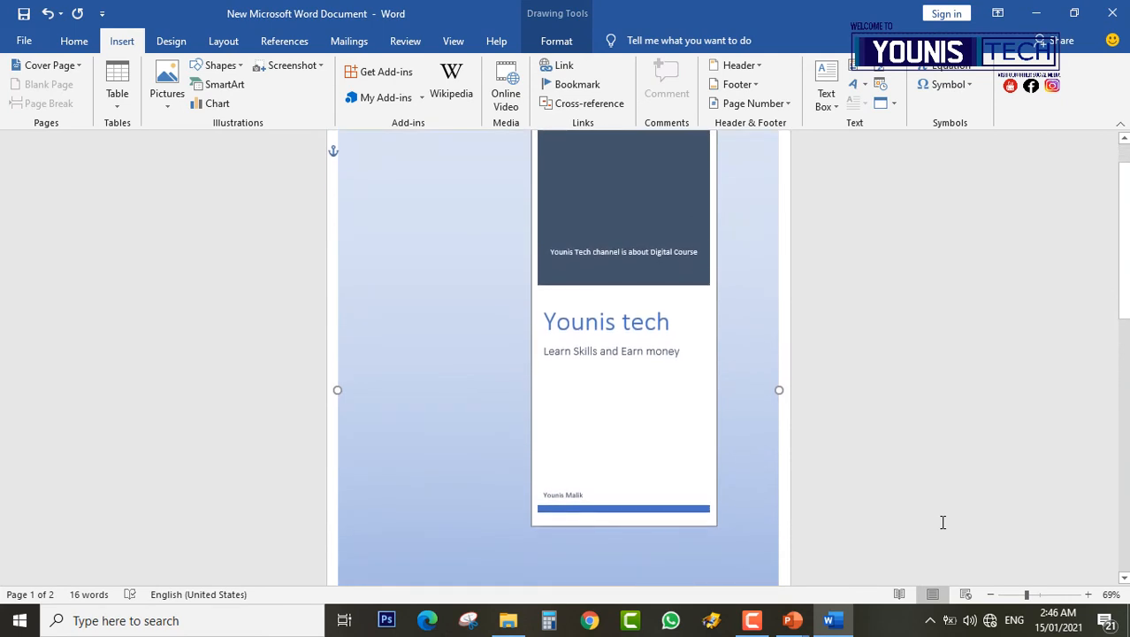
scroll(942, 522, down, 2)
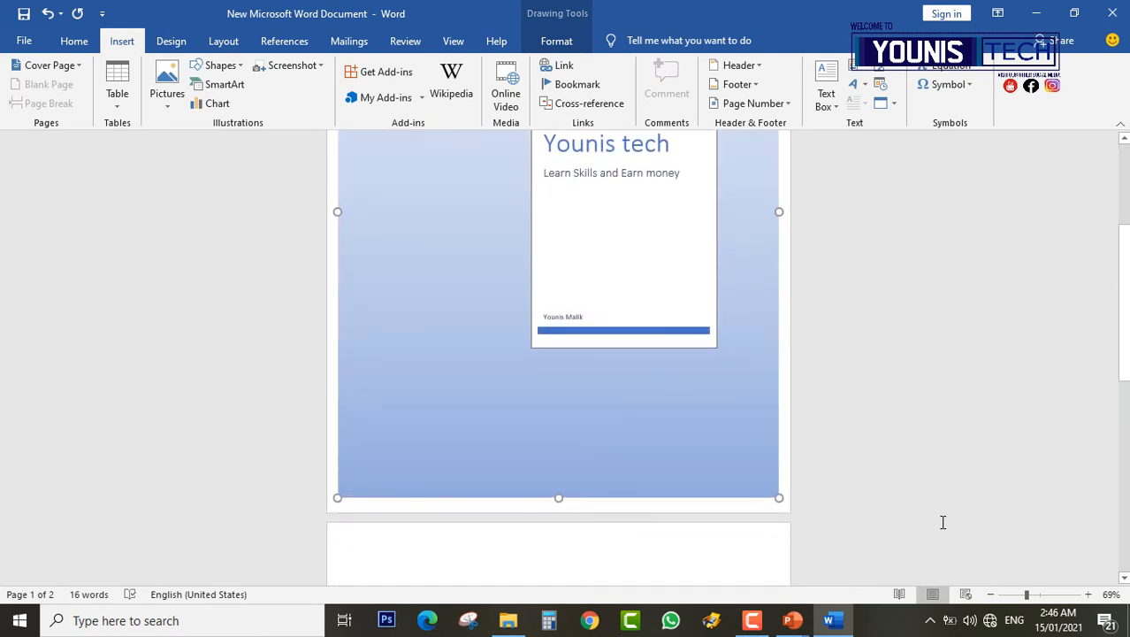
scroll(943, 522, up, 3)
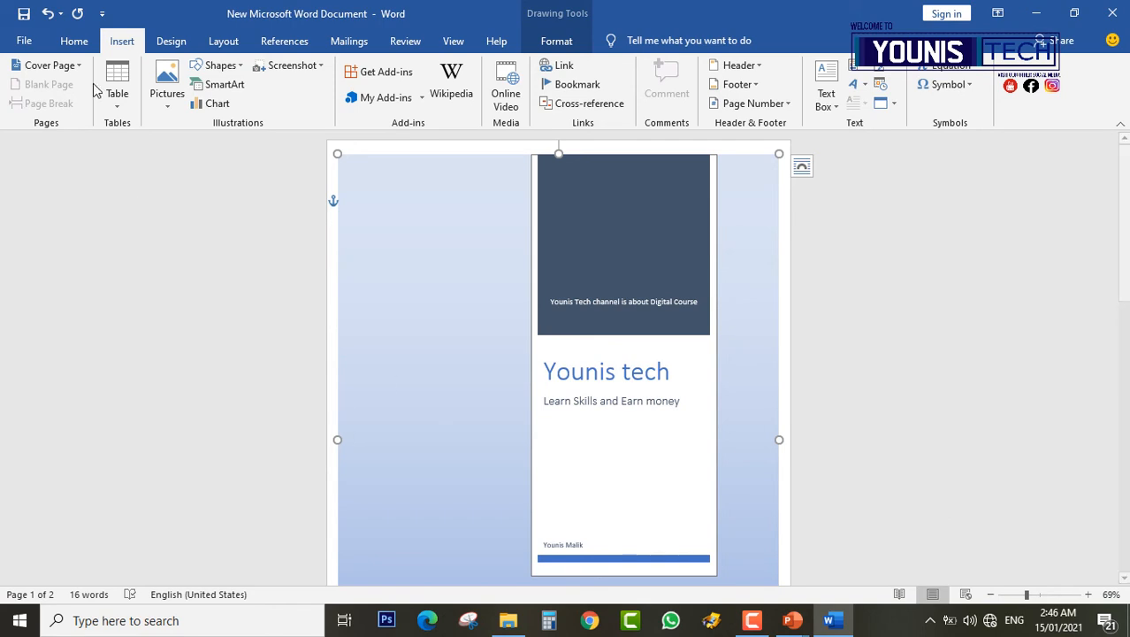
Browse the built-in cover page designs, and switch to the MS WORD(W-2 ec-4) presentation in PowerPoint to read its Delete Cover Pages slide.
click(77, 66)
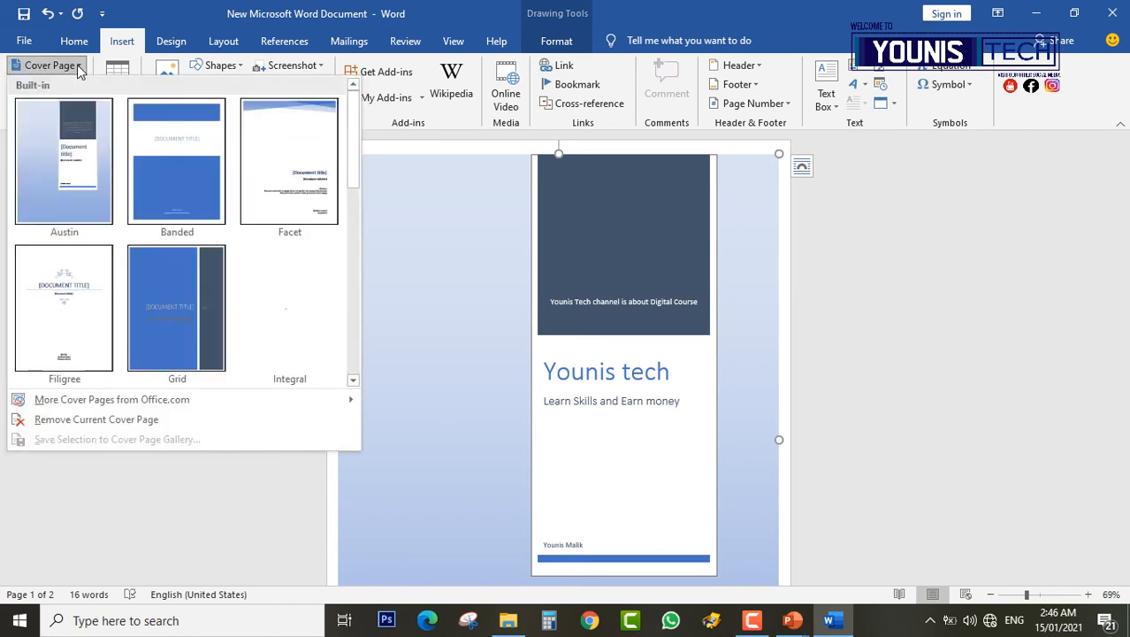
drag(357, 154, 358, 360)
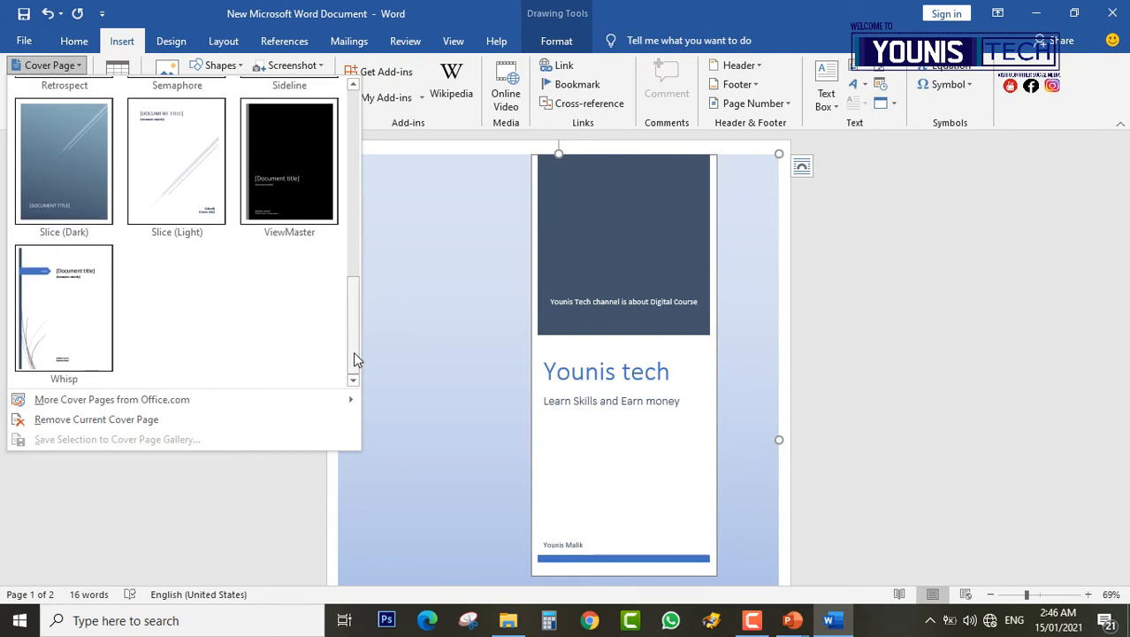
click(793, 622)
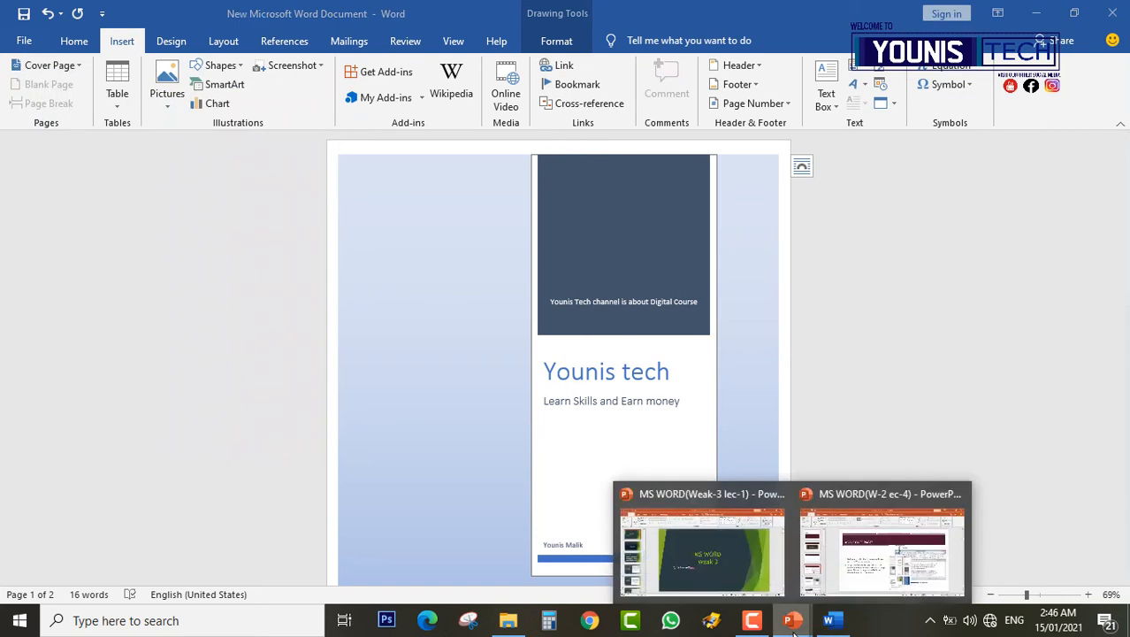
click(862, 566)
scroll(864, 570, down, 1)
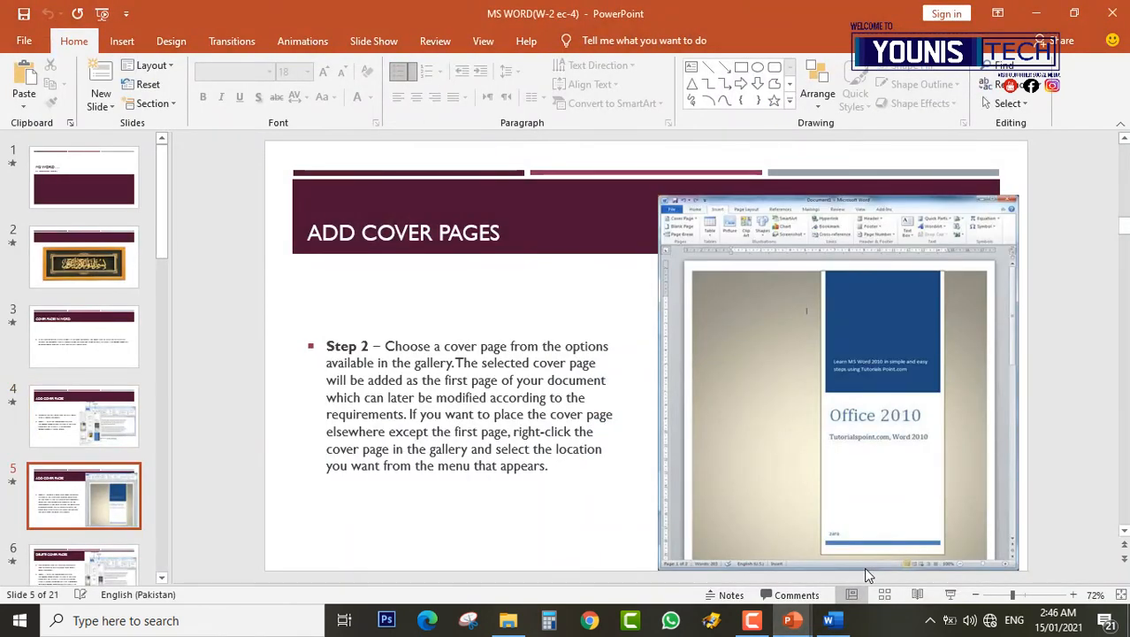
scroll(863, 567, down, 1)
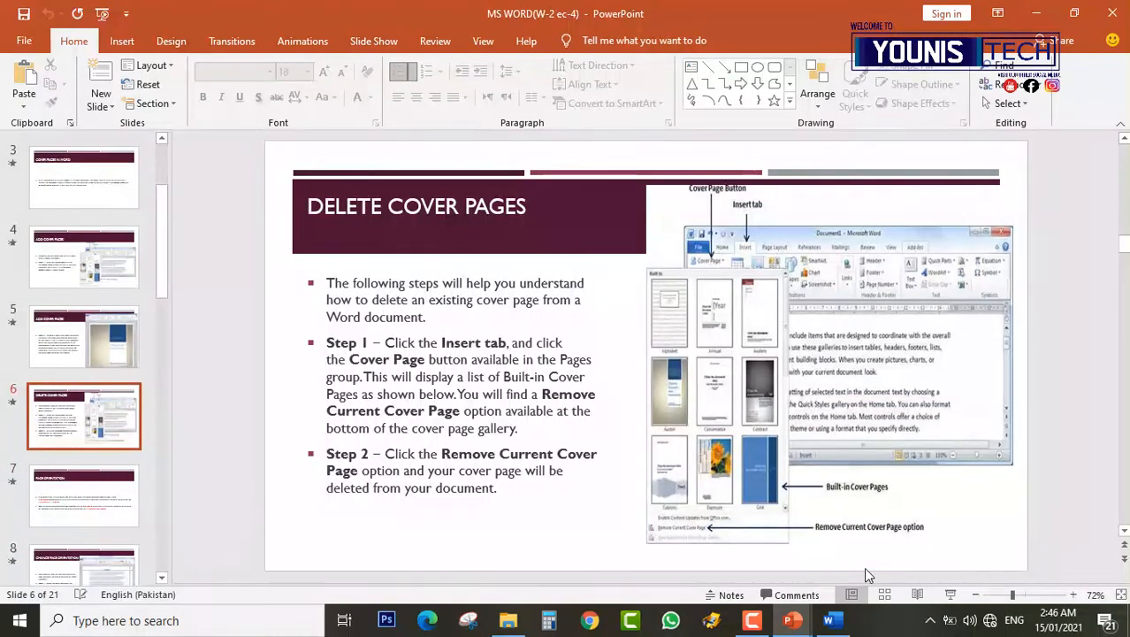
Switch back to the Word document and remove its current cover page.
click(842, 627)
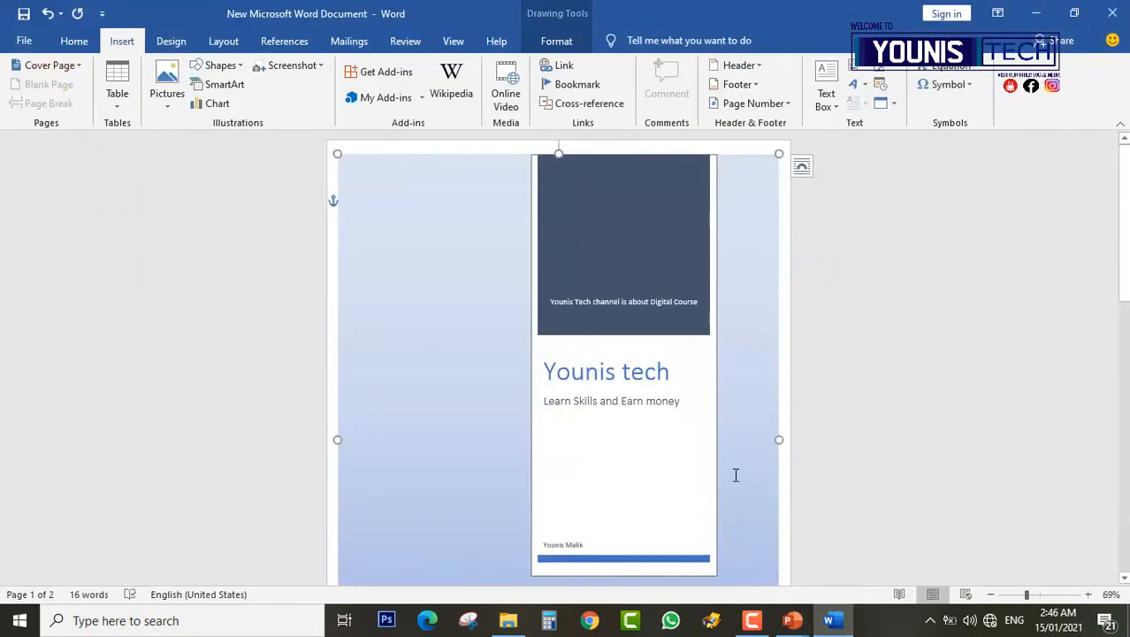
scroll(734, 473, down, 5)
scroll(734, 473, up, 4)
scroll(735, 475, up, 1)
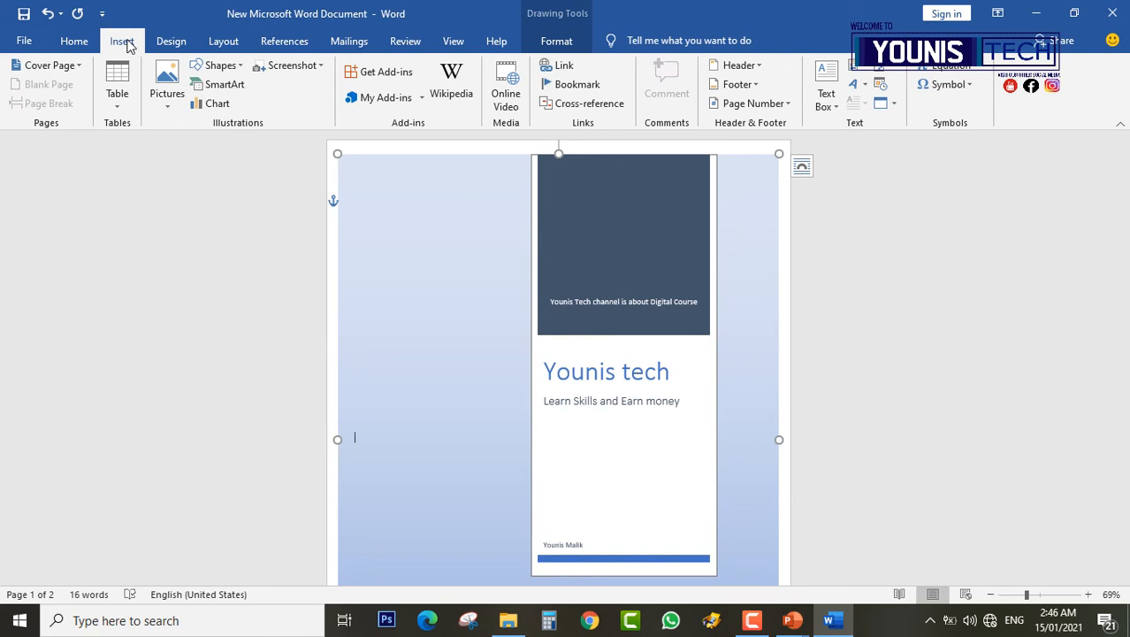
click(79, 66)
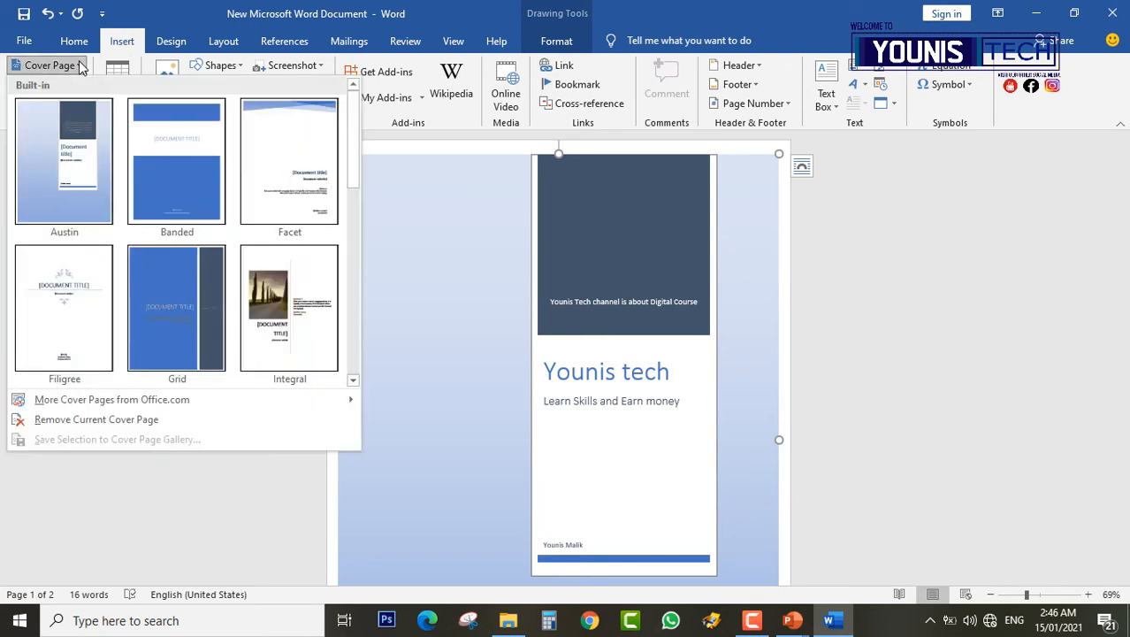
click(97, 419)
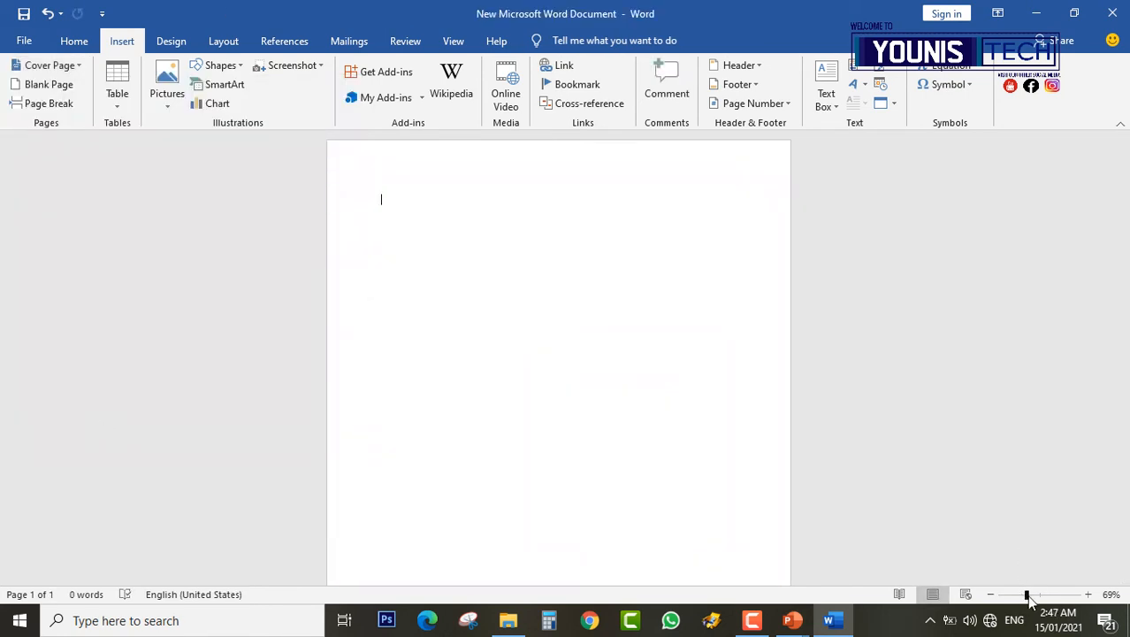
drag(1028, 596, 1035, 596)
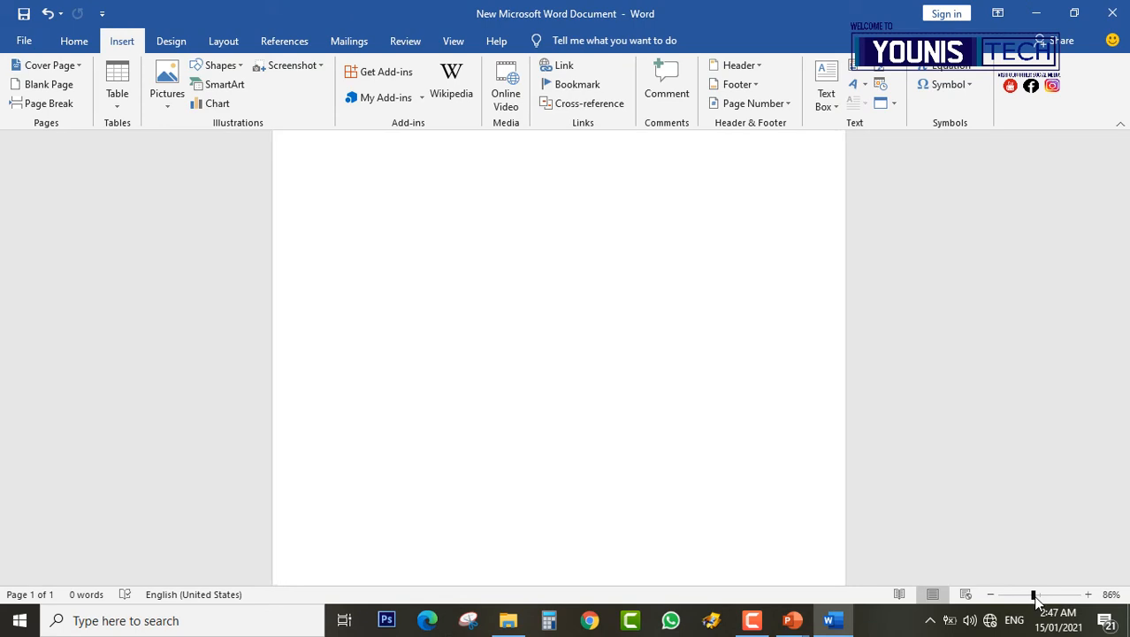
Switch to the MS WORD(W-2 ec-4) presentation in PowerPoint and read the Page Orientation slide.
click(791, 623)
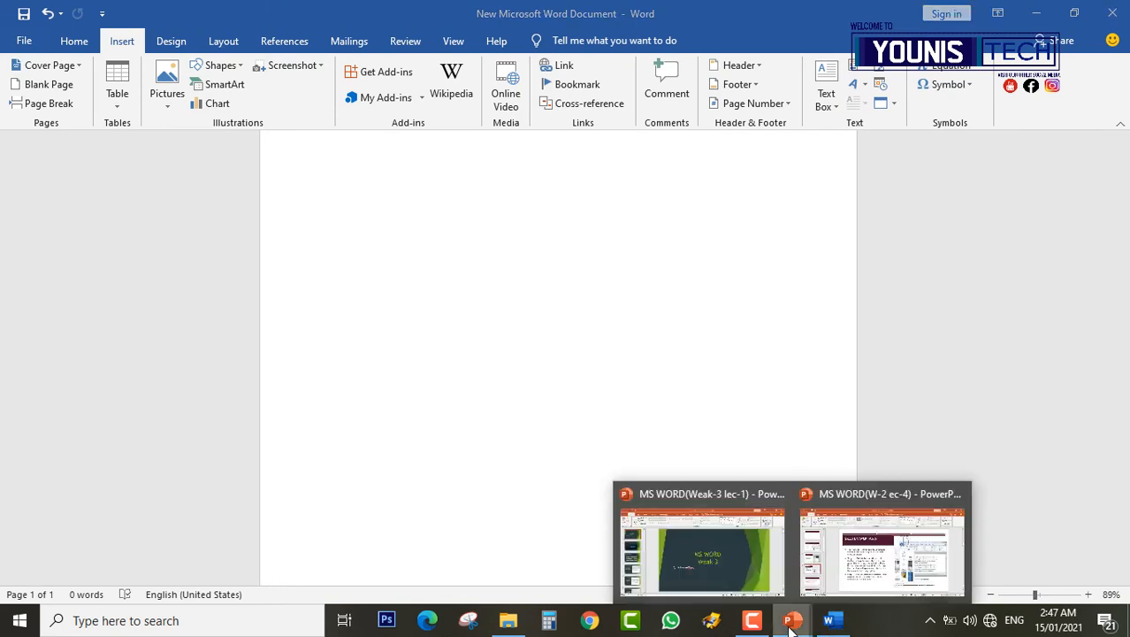
click(890, 571)
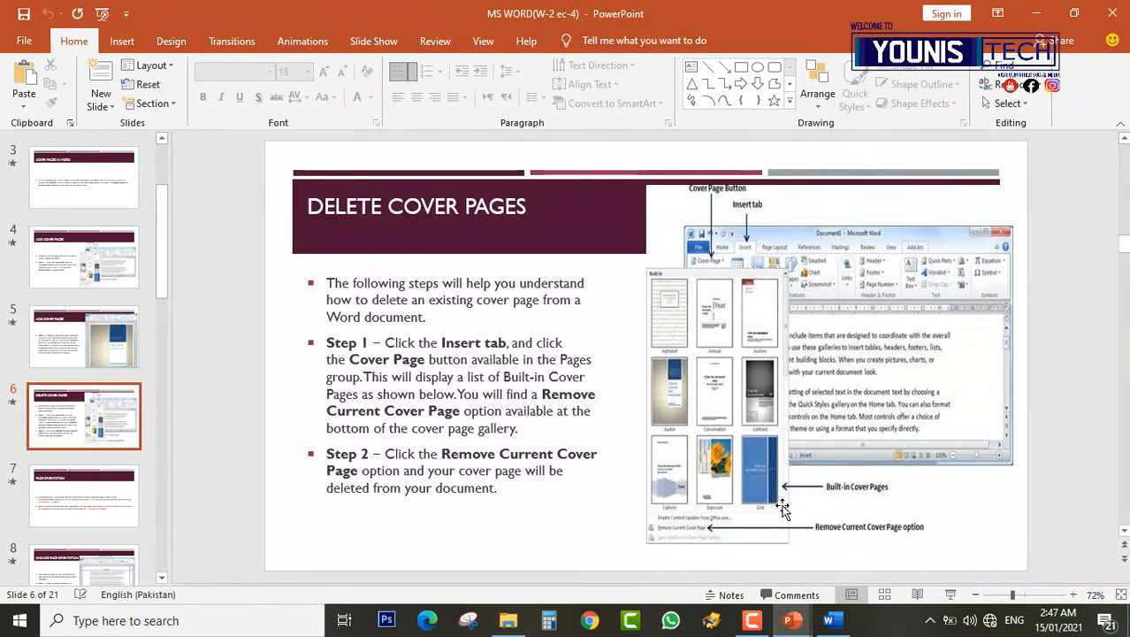
scroll(781, 507, down, 1)
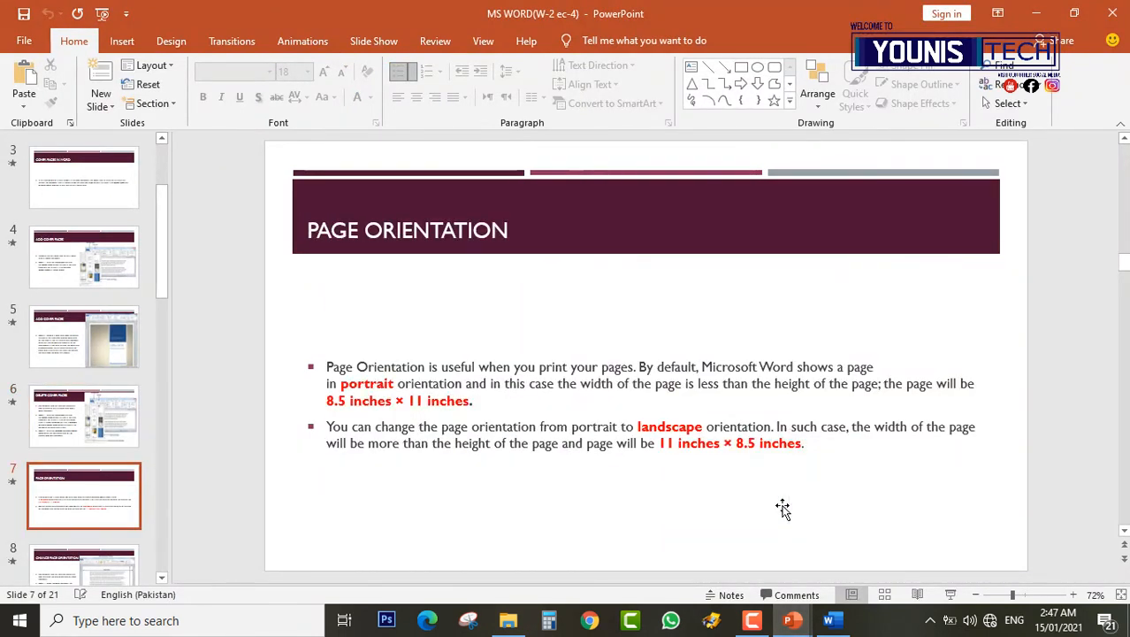
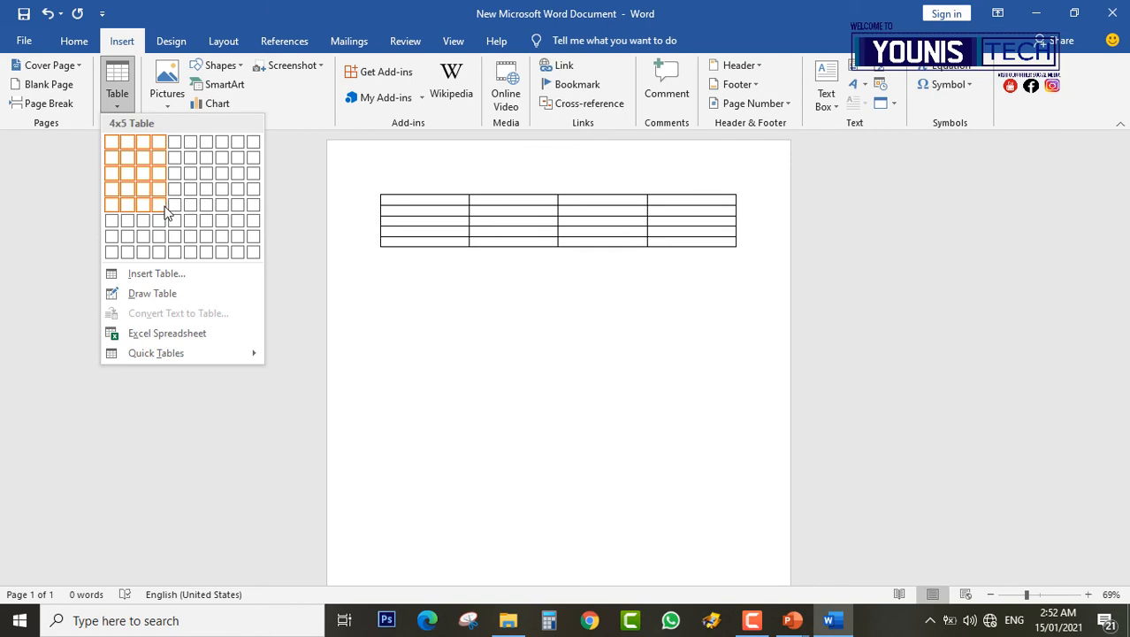
Insert a table with four columns and five rows in the blank document and view it at 100% zoom.
click(159, 204)
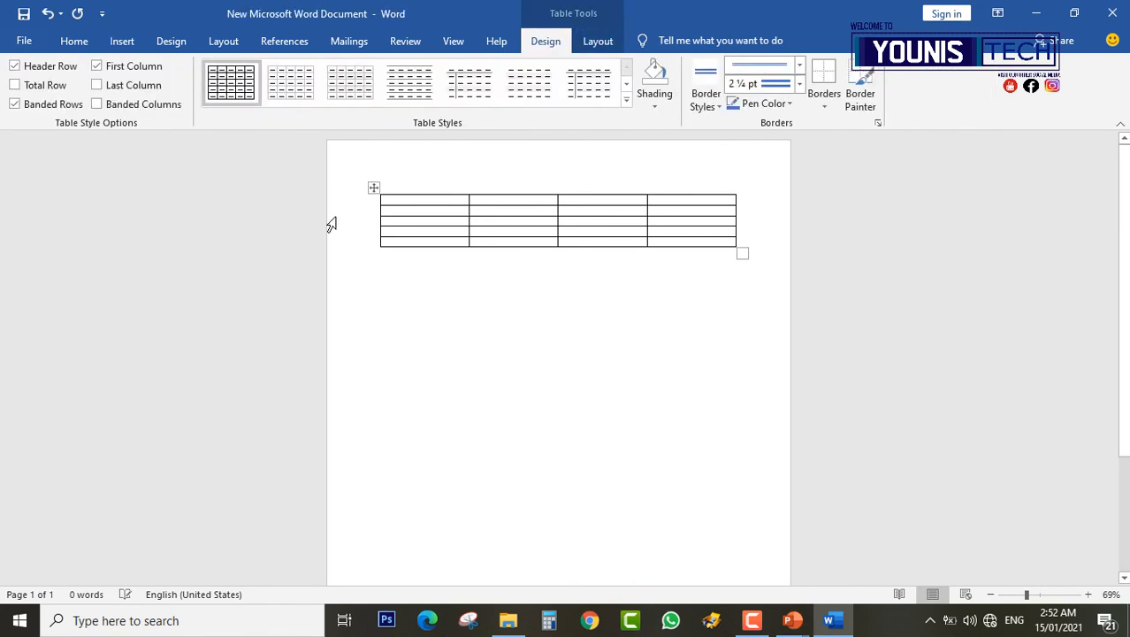
drag(1026, 594, 1040, 594)
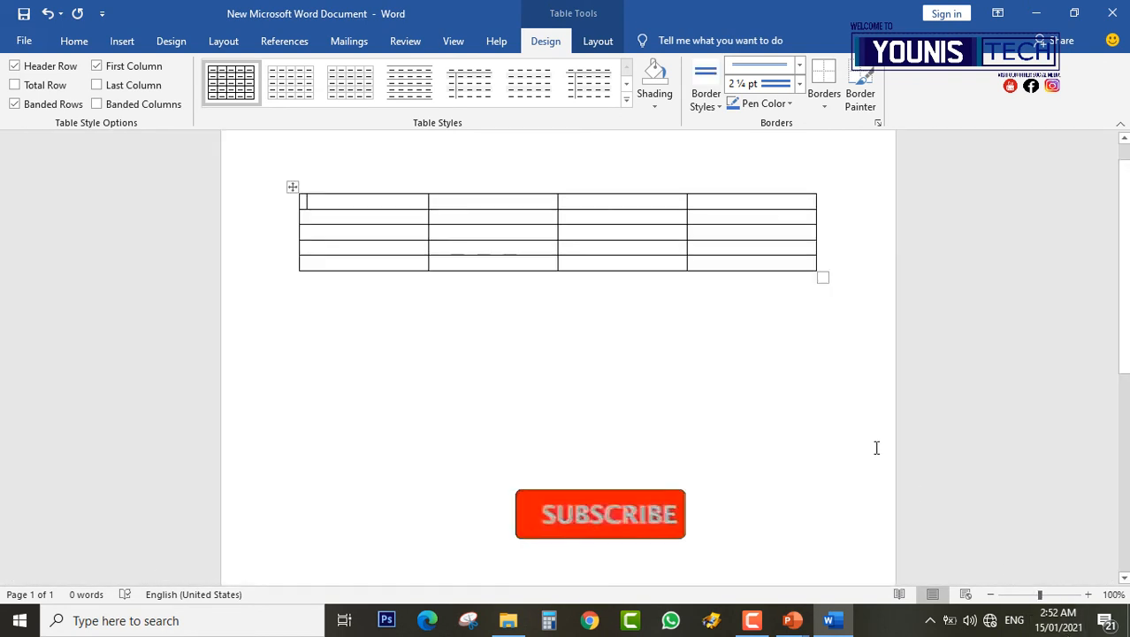
Switch to the MS WORD(W-2 ec-4) presentation in PowerPoint and read Step 3 about the gallery of table styles.
click(792, 620)
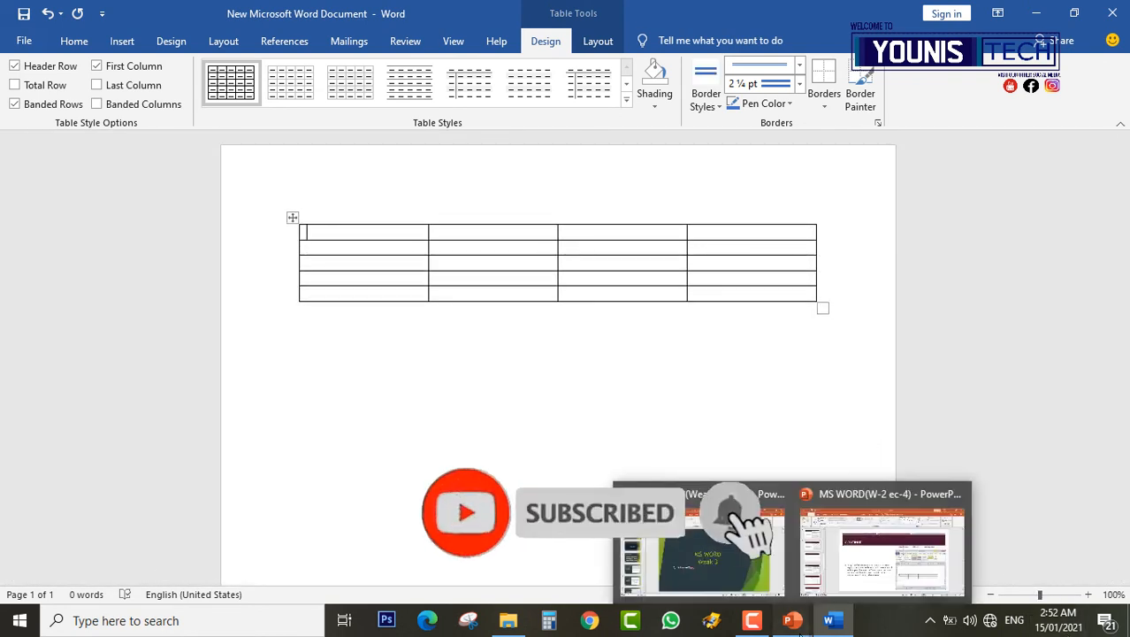
click(881, 576)
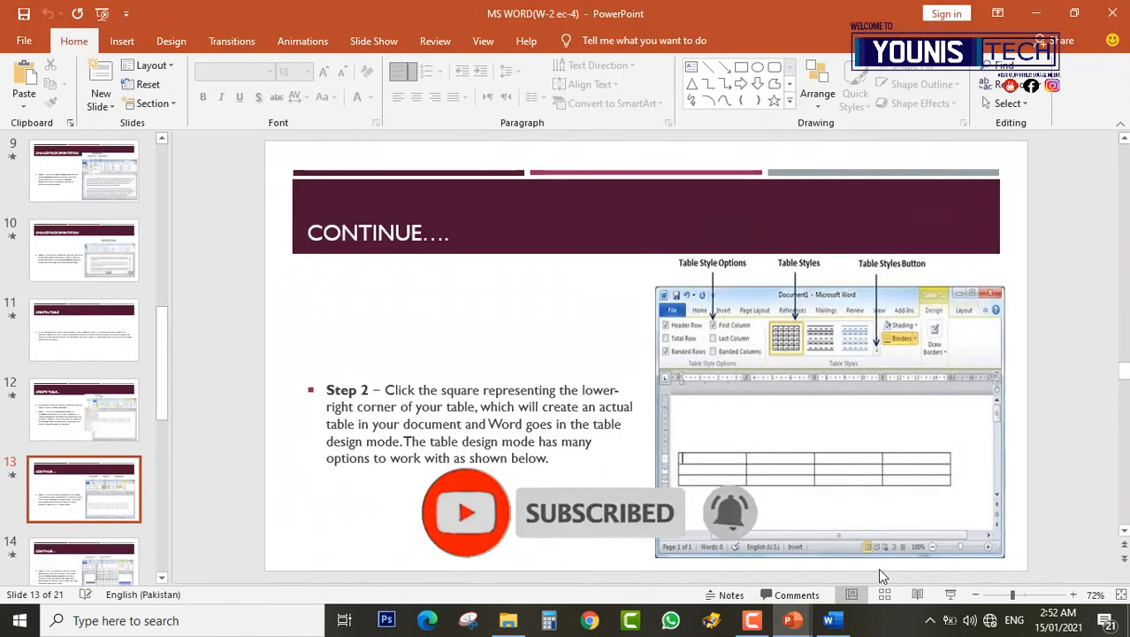
scroll(880, 576, down, 1)
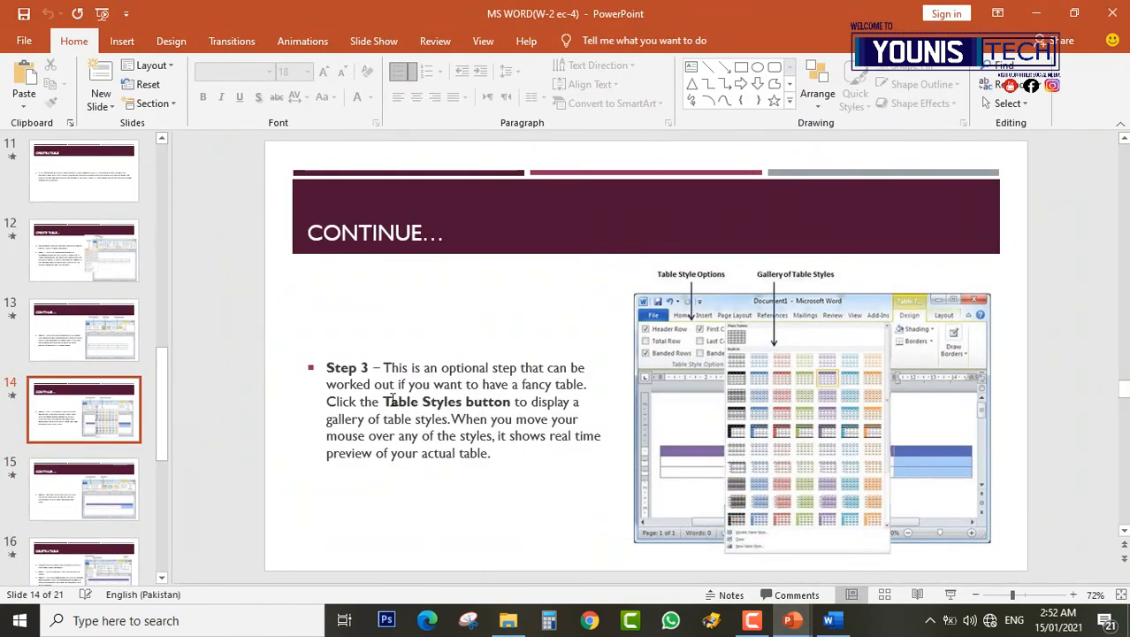
drag(383, 402, 451, 402)
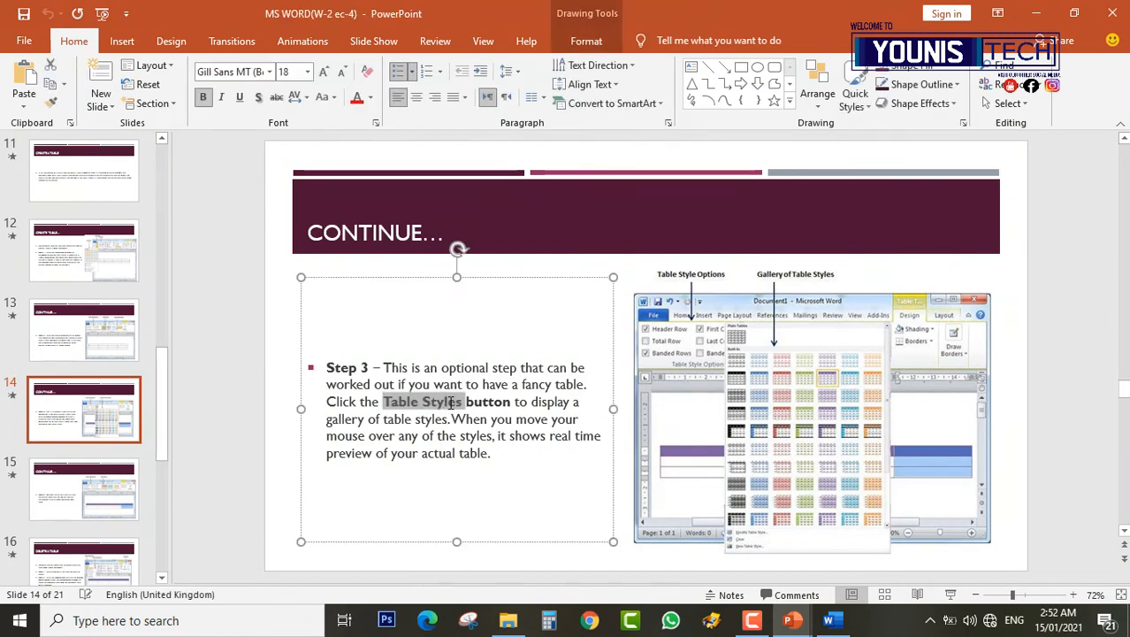
Switch to the Word document and apply the green grid table style with a solid header row and banded rows.
click(255, 324)
click(828, 620)
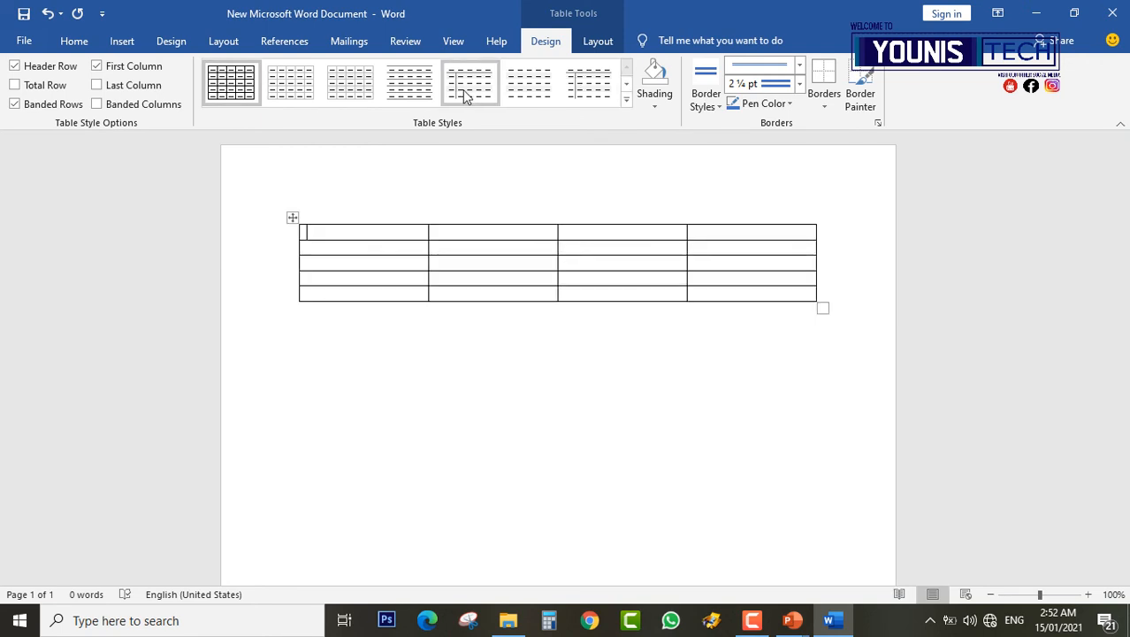
click(410, 82)
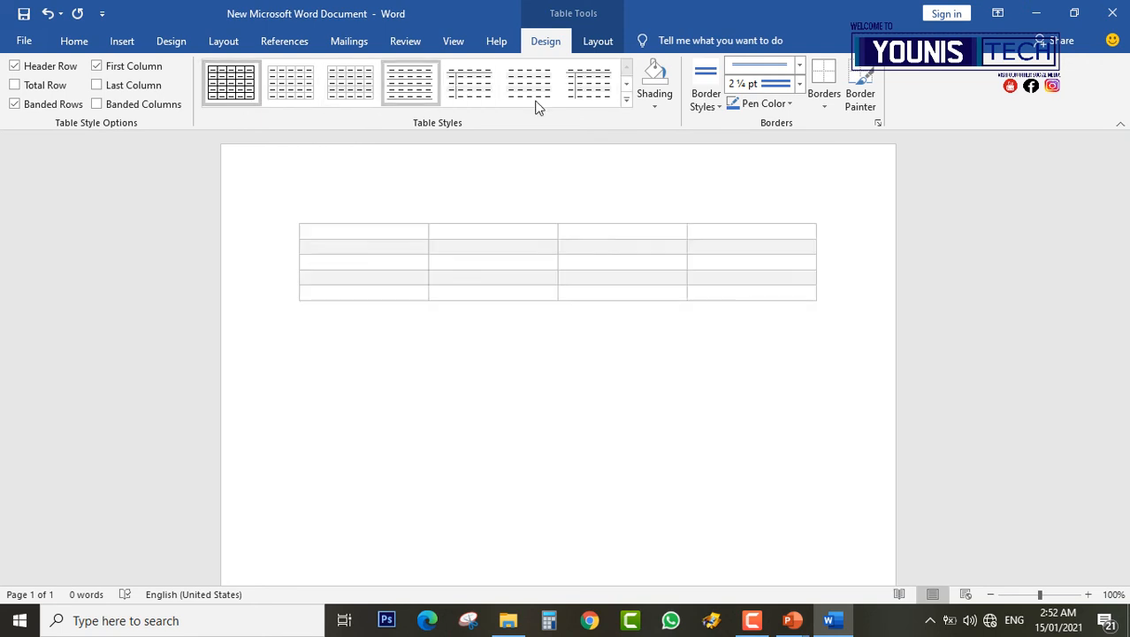
click(626, 104)
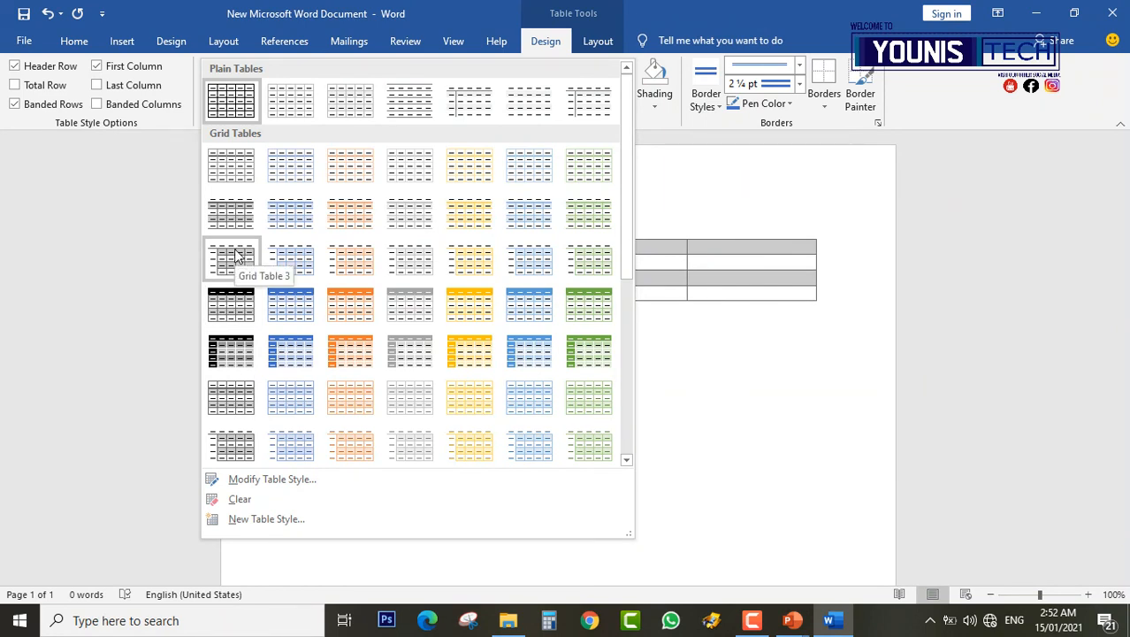
click(590, 320)
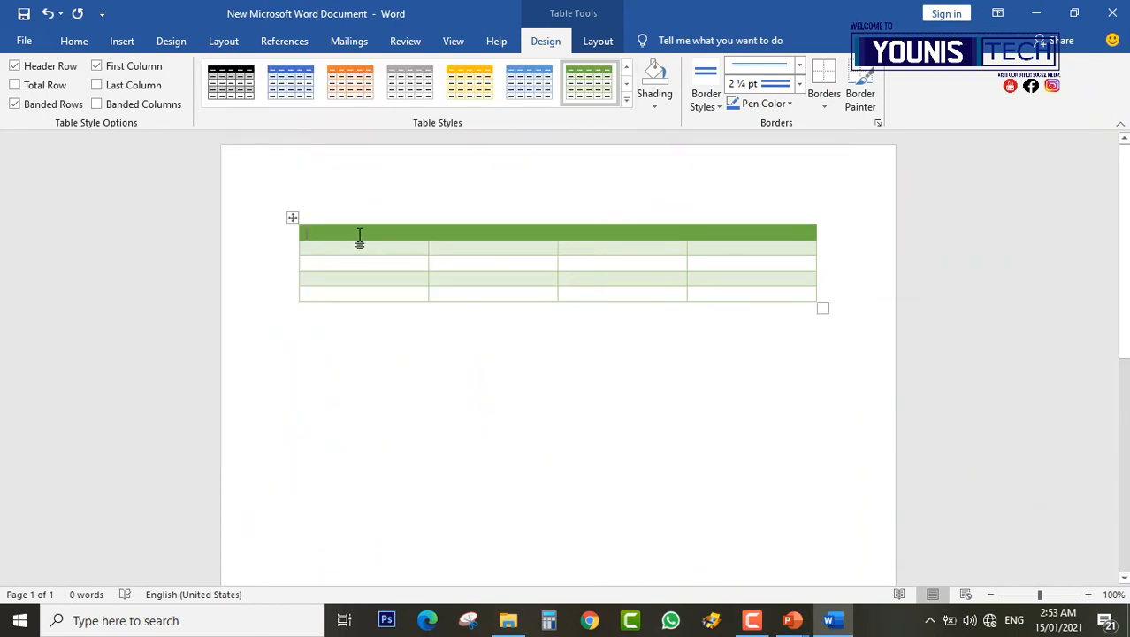
Label the table's header cells Col 1, Col 2, Col 3 and Operation.
text(ol)
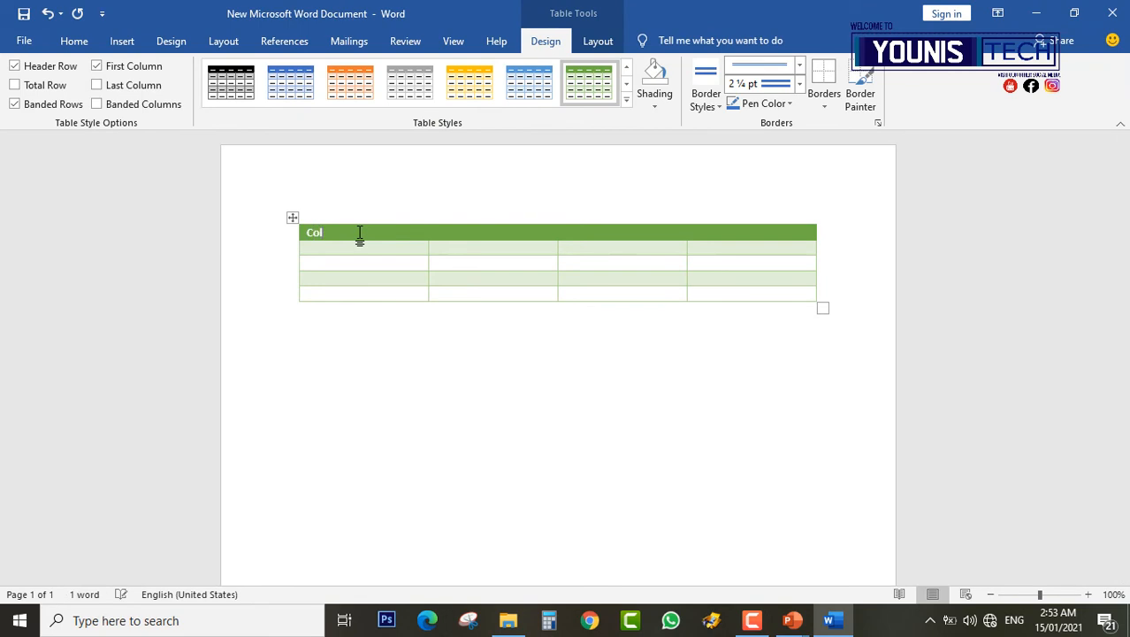
text( 1)
click(461, 236)
text(Col 2)
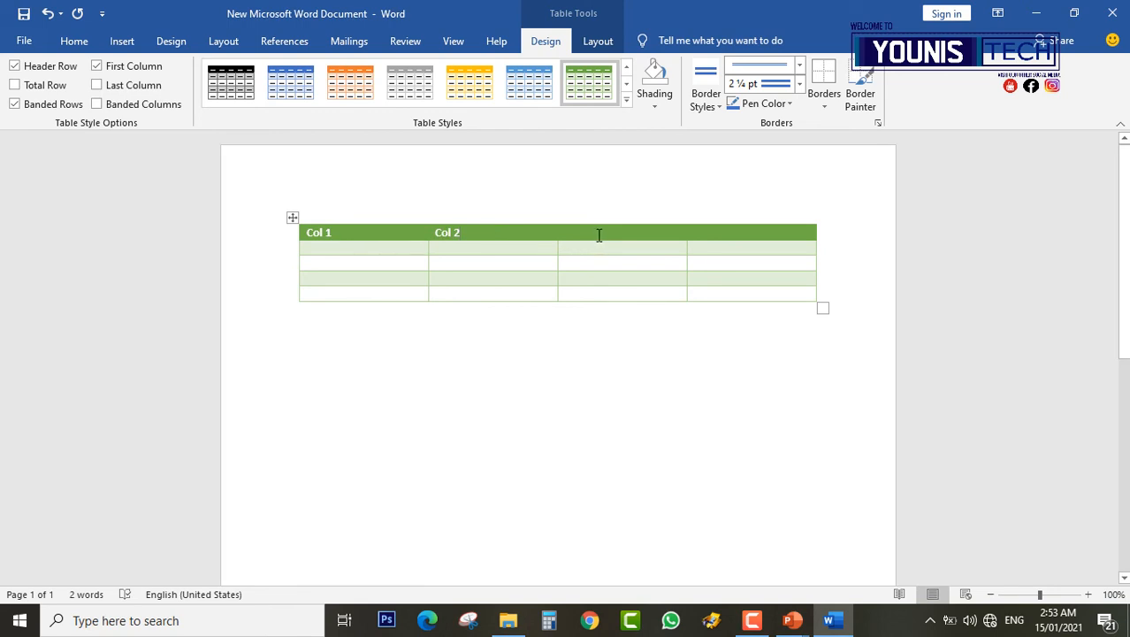
click(599, 235)
text(Col 3)
text(Operation)
Centre the text of all four header cells in the table's first row.
drag(765, 235, 314, 229)
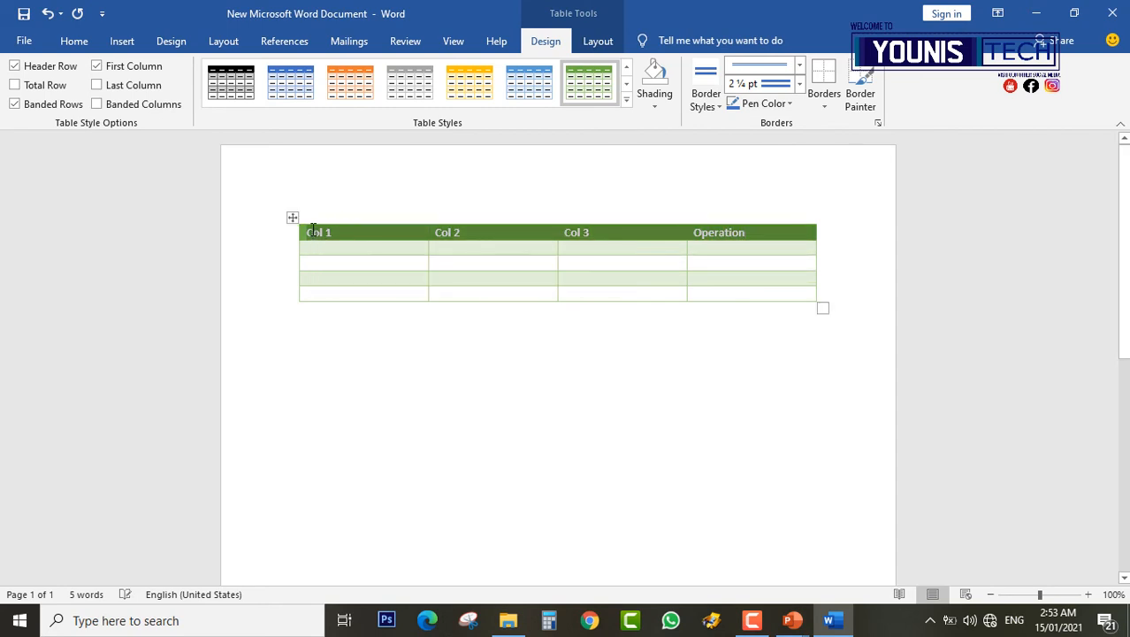
key(ctrl+e)
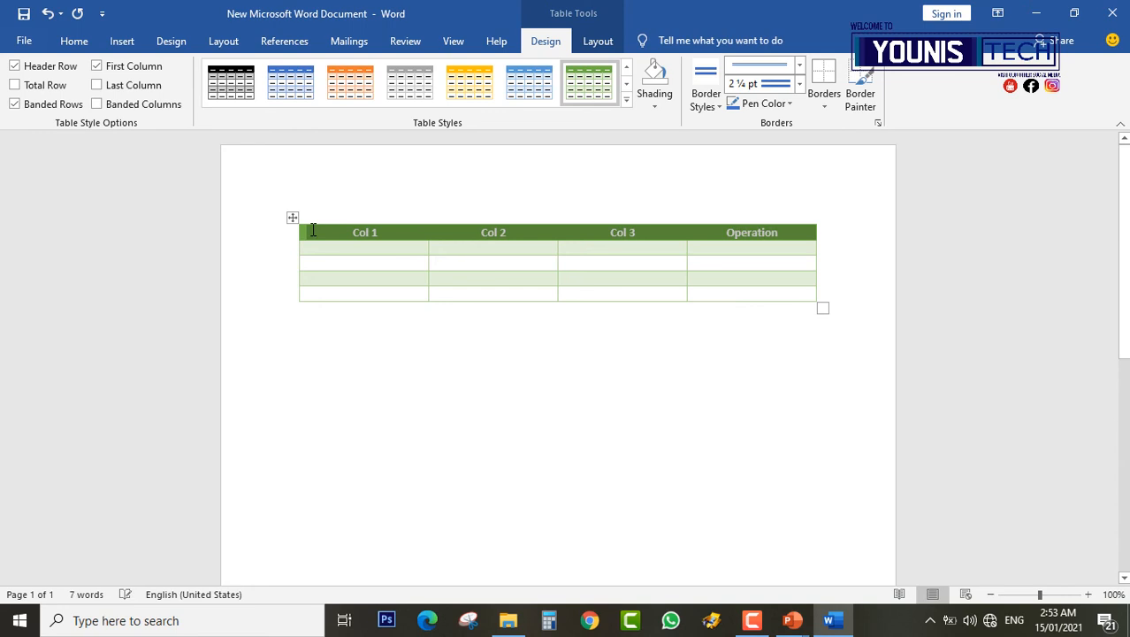
click(794, 251)
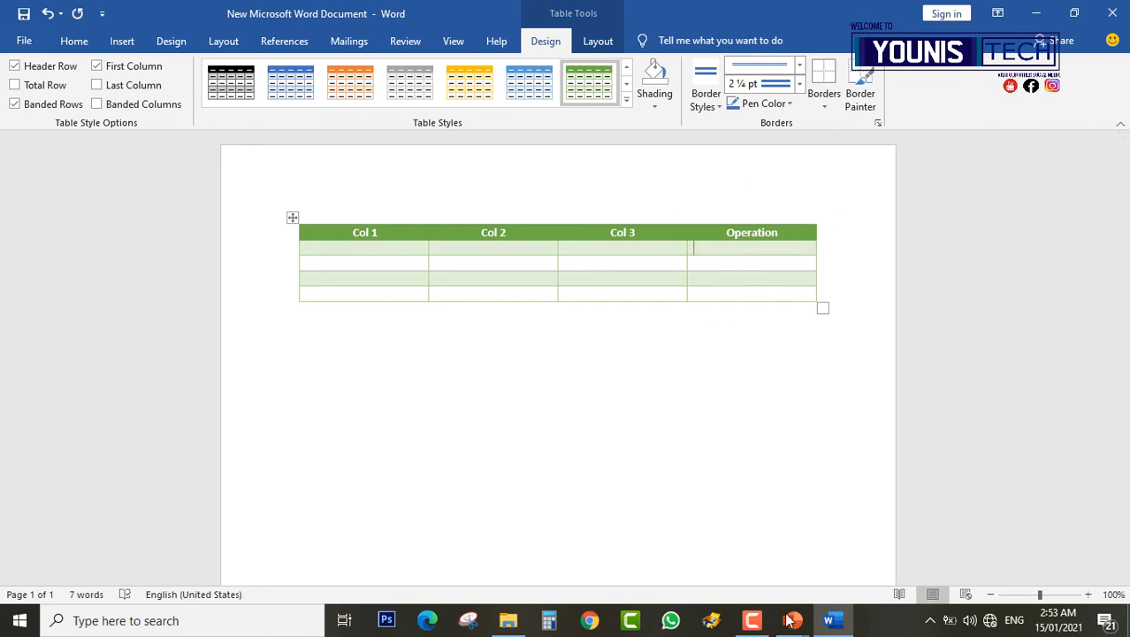
Switch to the MS WORD(W-2 ec-4) presentation in PowerPoint and read Step 4 and the Delete a Table slide.
mouse_move(793, 620)
click(924, 559)
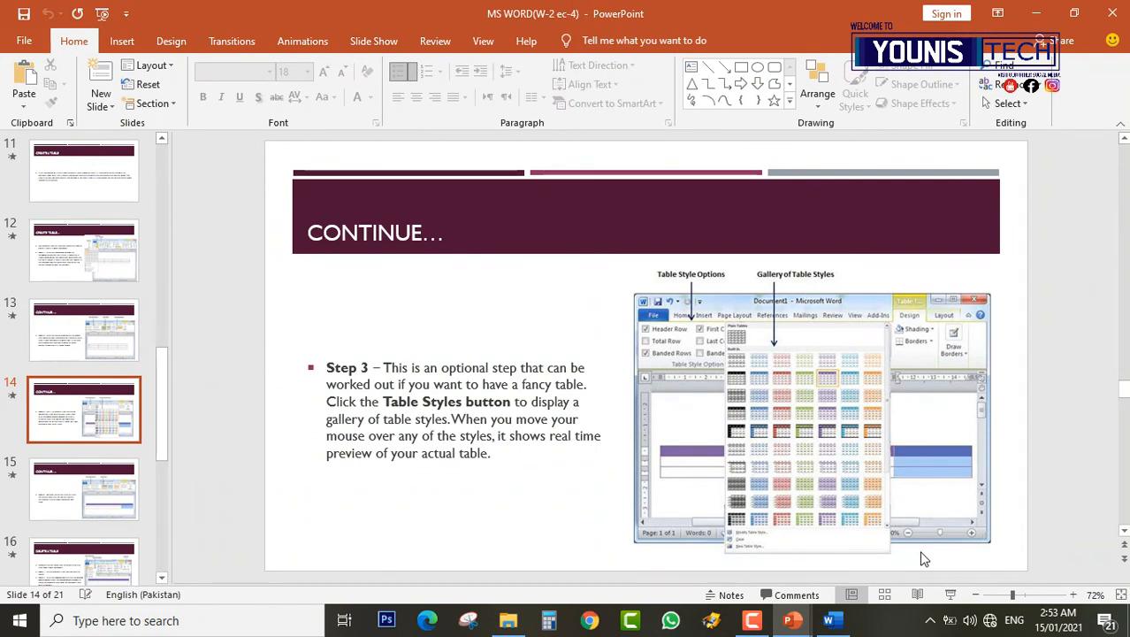
scroll(924, 559, down, 1)
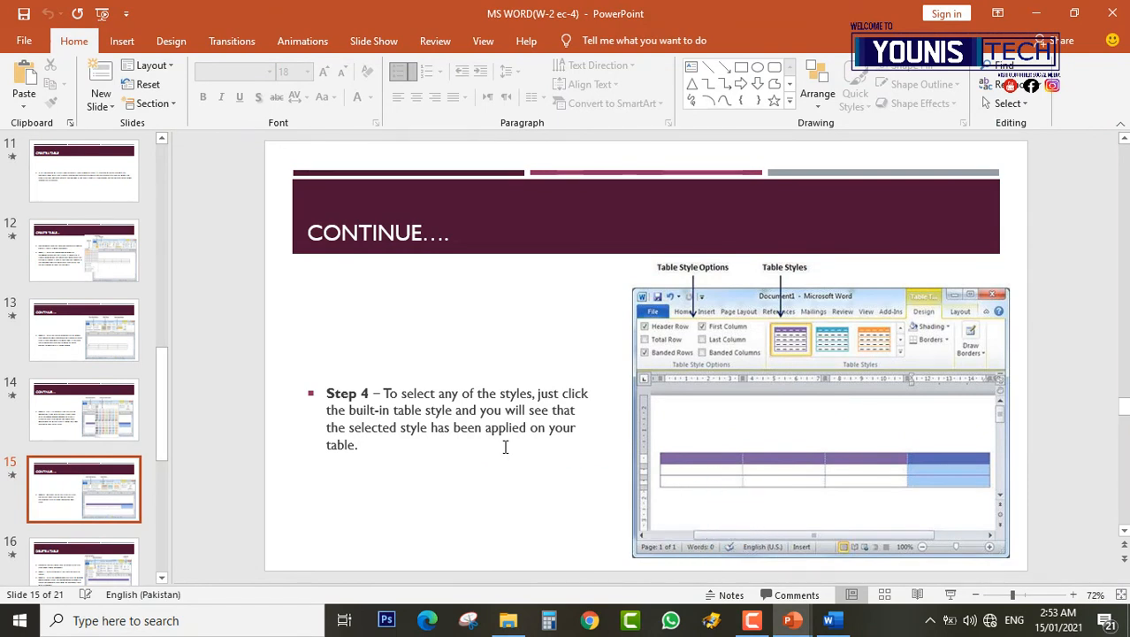
scroll(505, 447, down, 1)
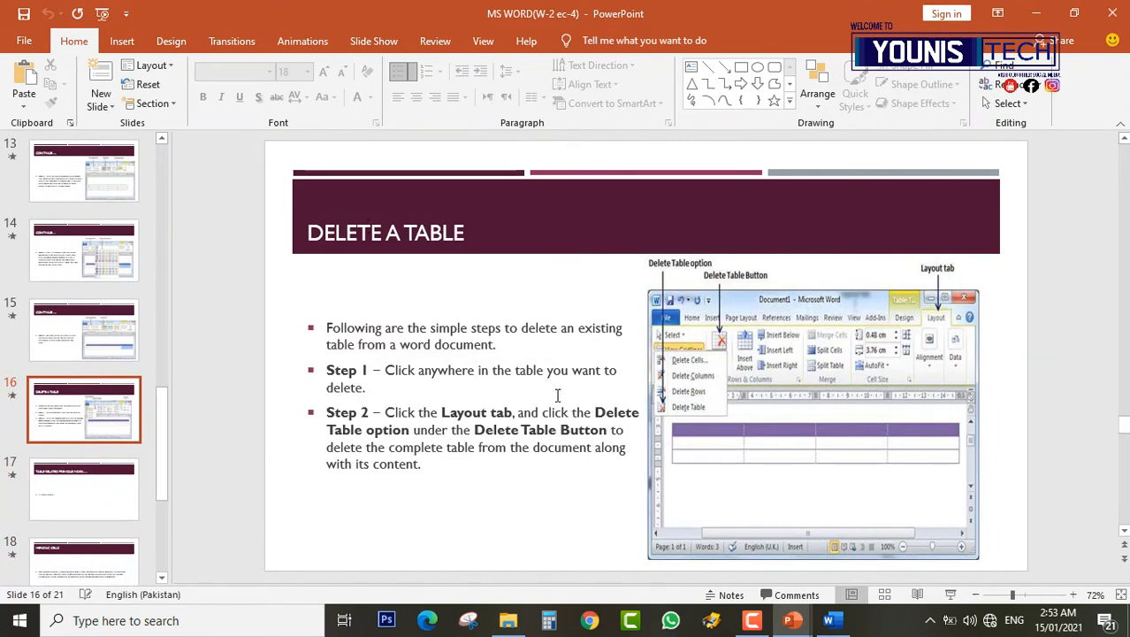
Switch back to the Word document, select the whole table and view its available delete options.
click(831, 622)
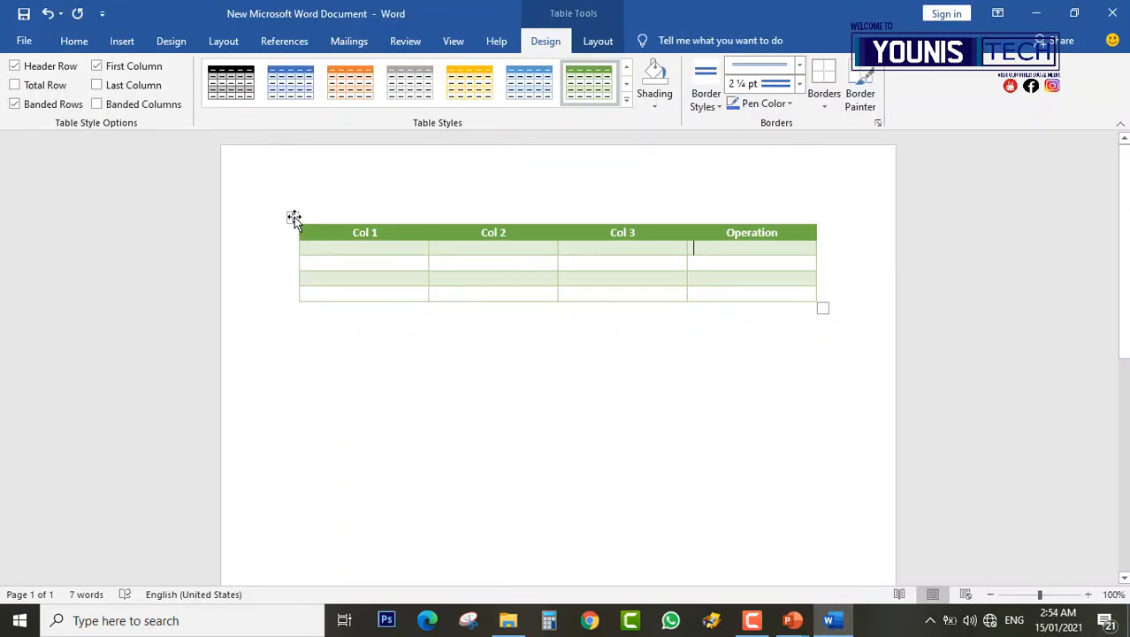
click(294, 218)
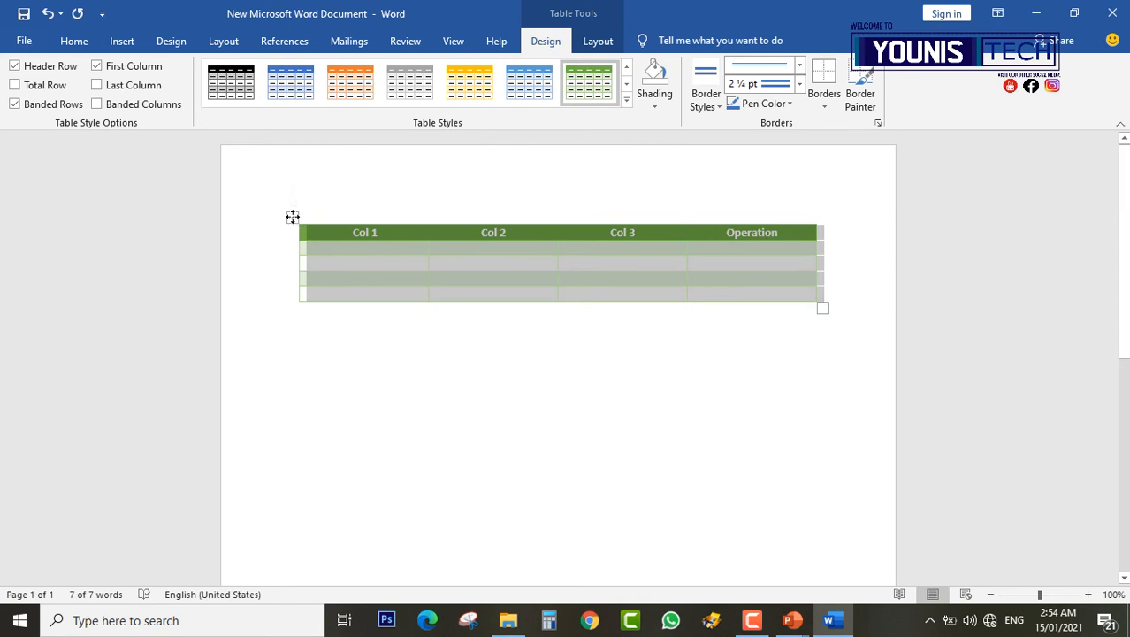
right_click(292, 219)
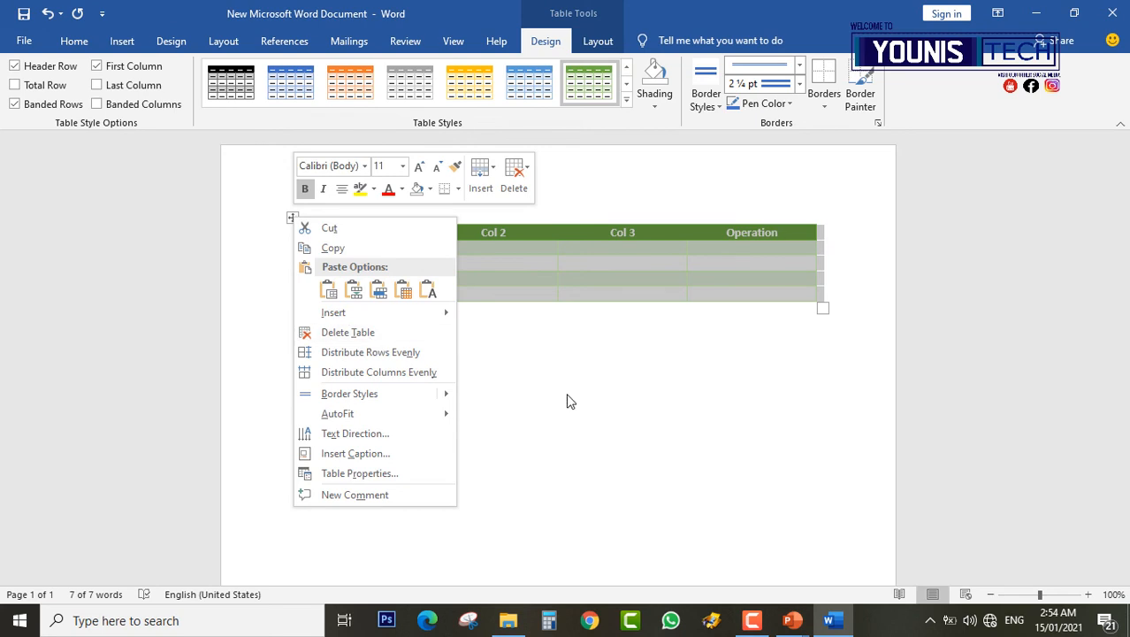
key(Escape)
click(292, 218)
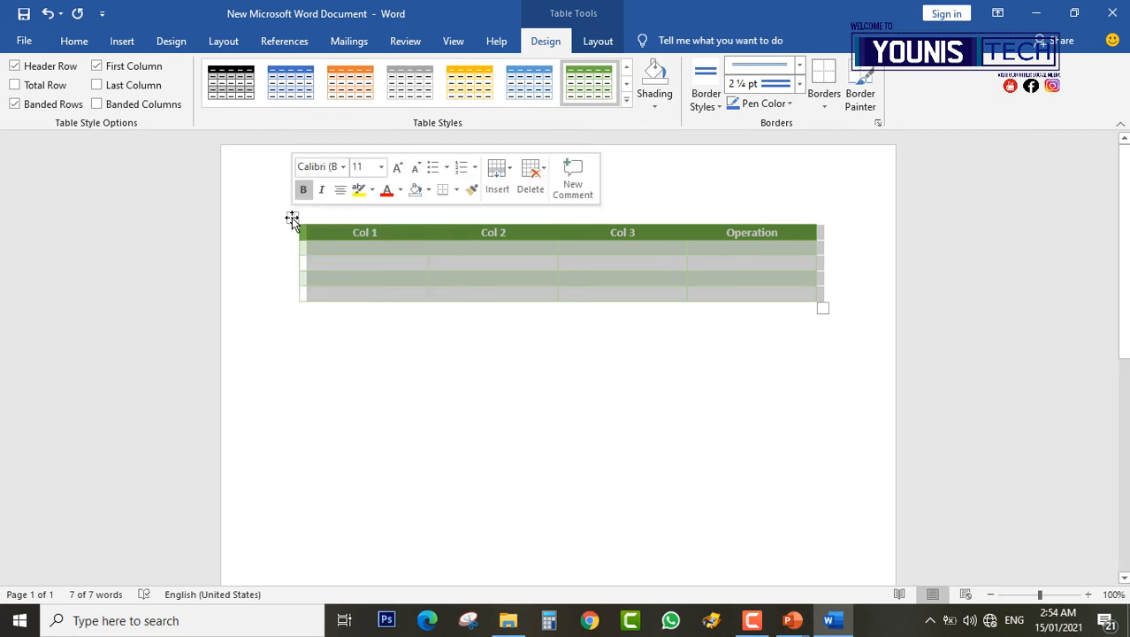
click(545, 175)
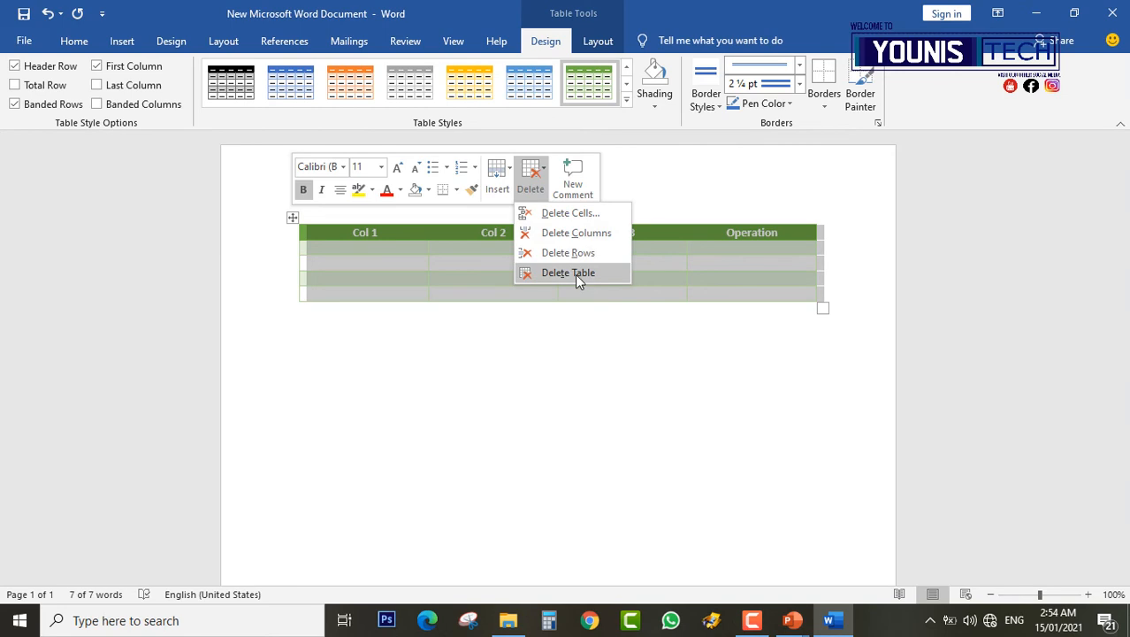
click(591, 345)
Delete the rows covered by a selection of the entire Col 2 column, and undo the deletion.
click(507, 265)
drag(473, 231, 479, 293)
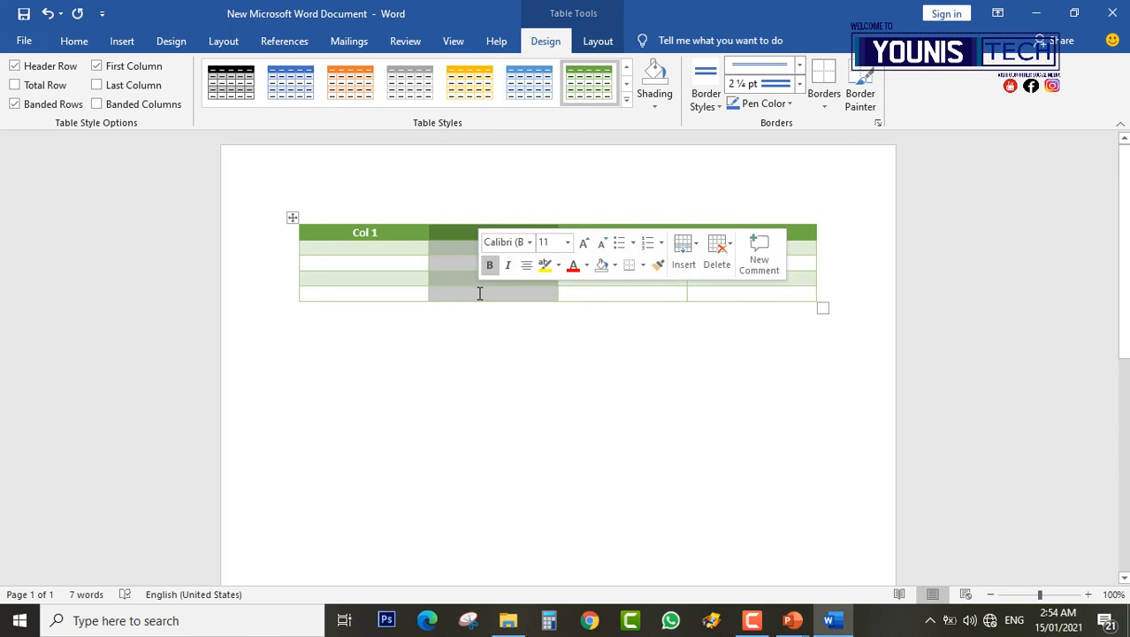
click(719, 250)
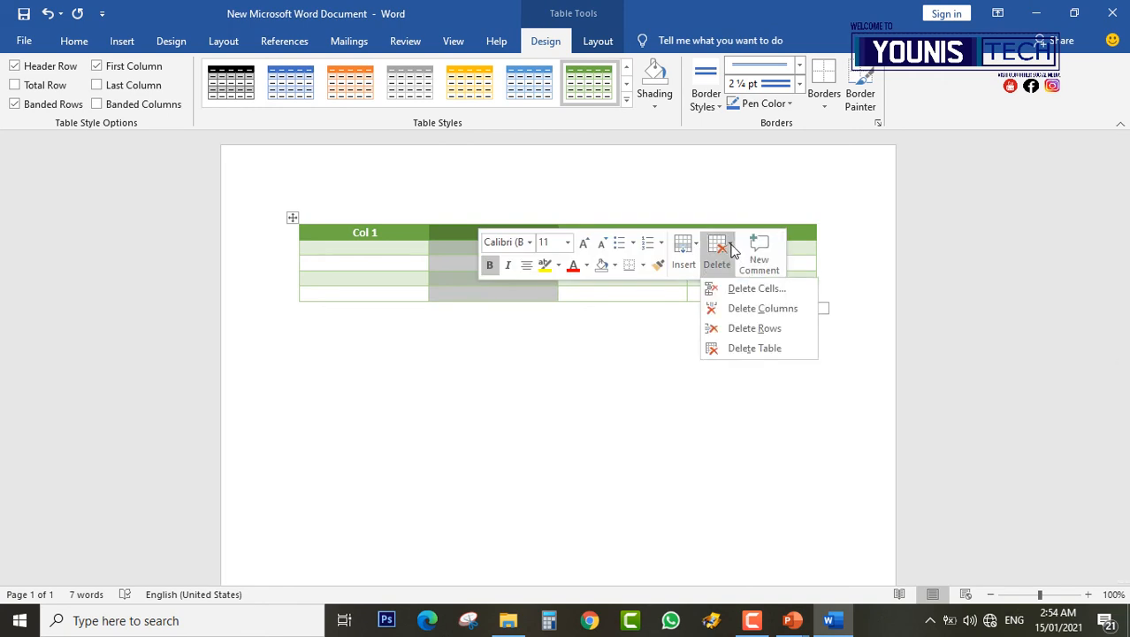
click(752, 328)
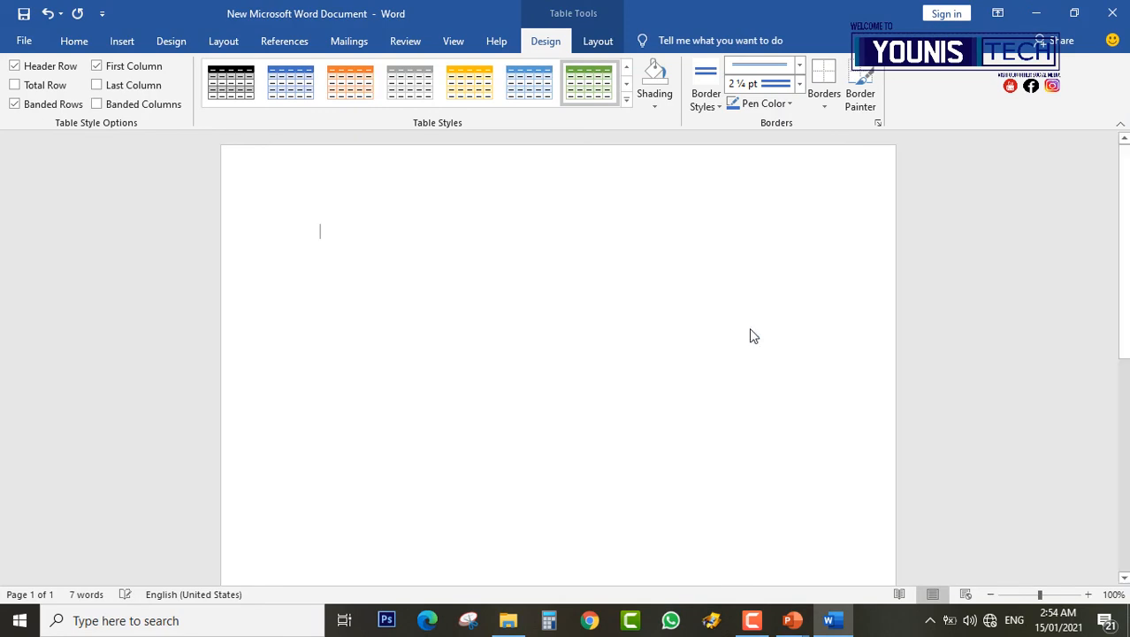
key(ctrl+z)
Delete the table's third row, and undo the deletion.
click(326, 261)
drag(316, 262, 759, 265)
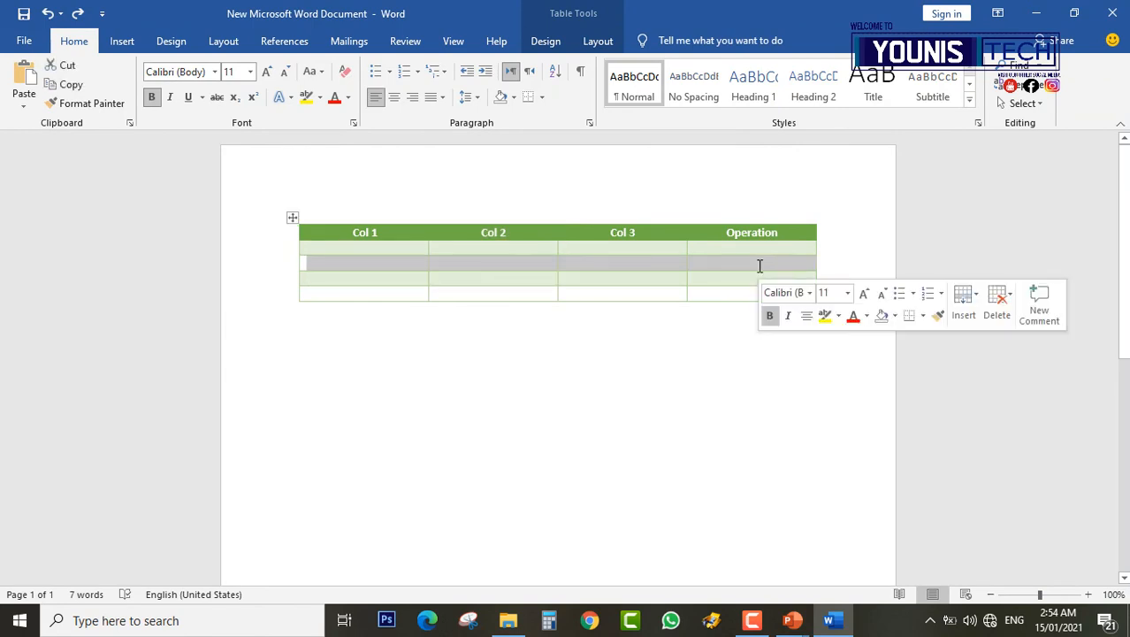
click(997, 302)
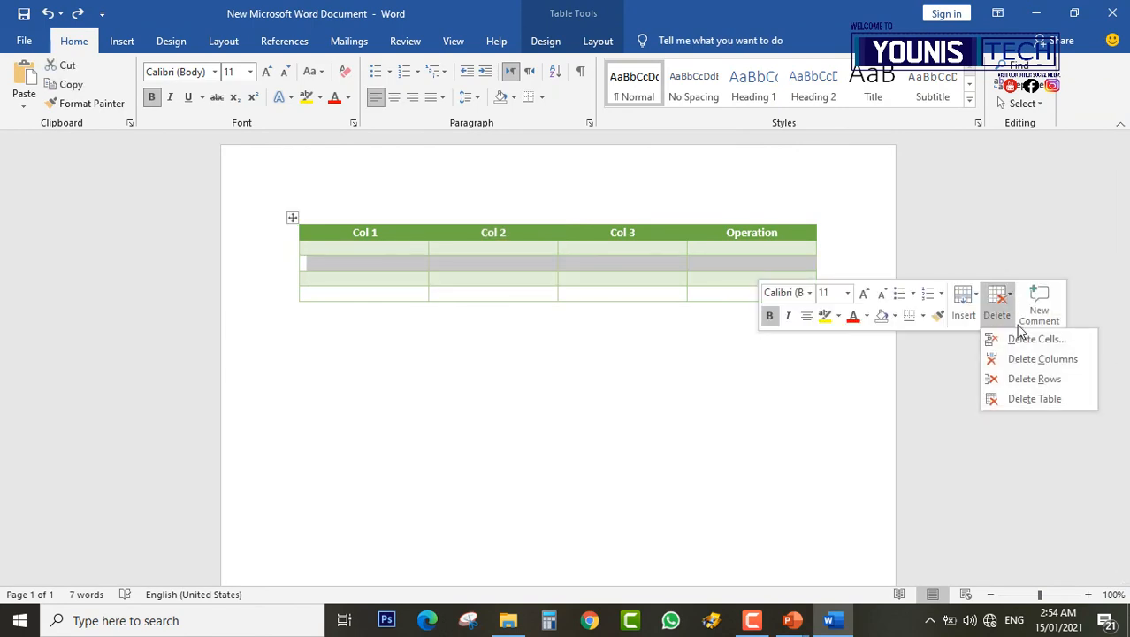
click(1035, 380)
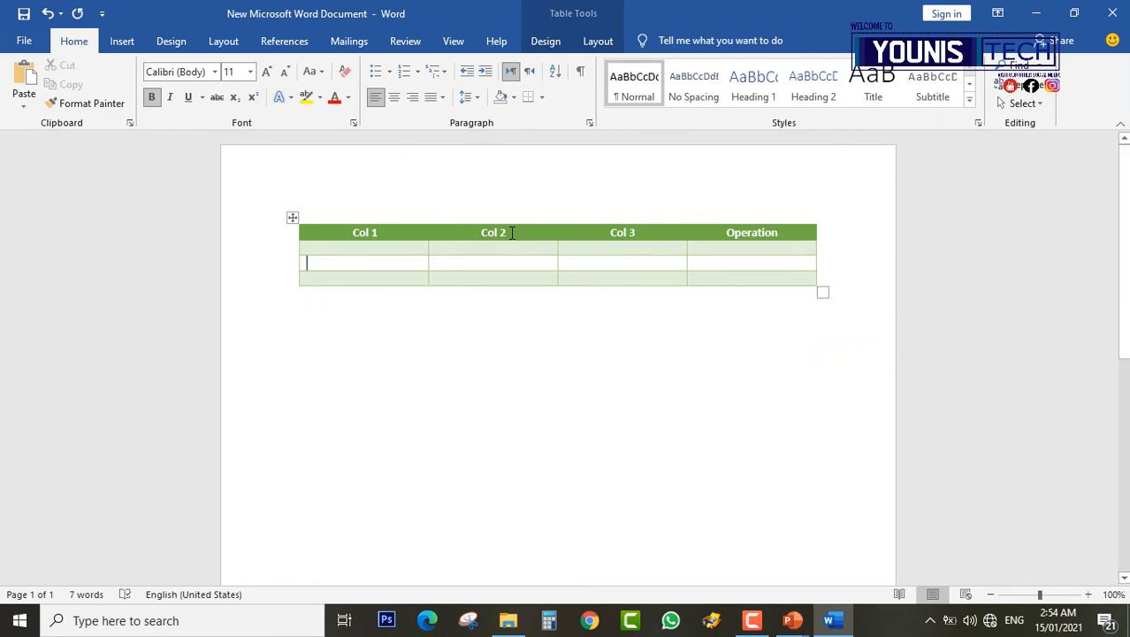
key(ctrl+z)
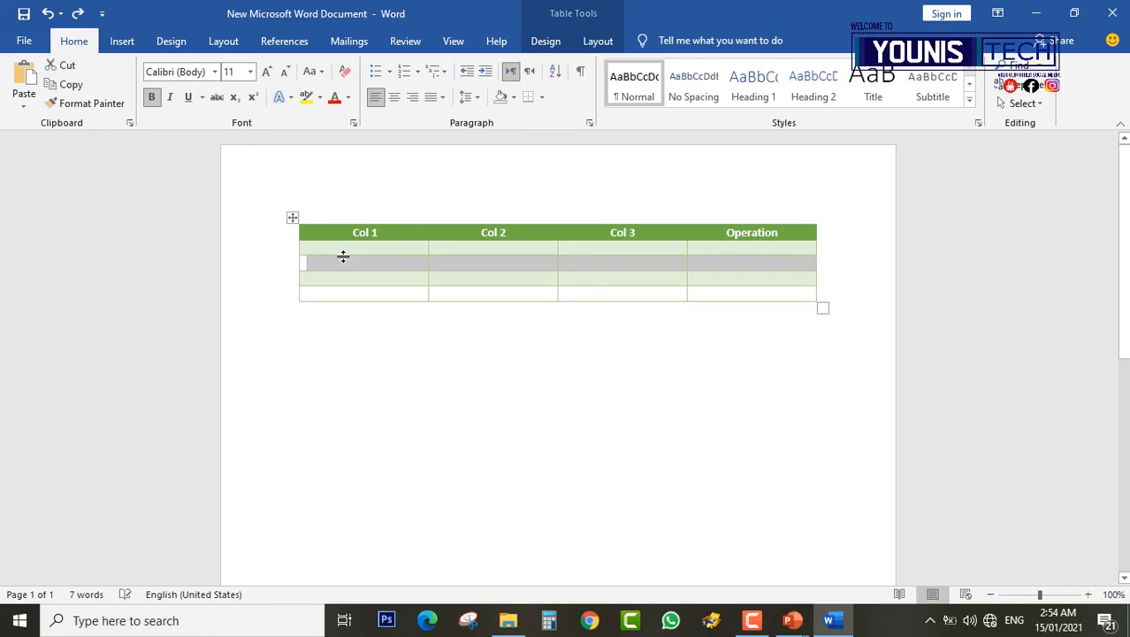
click(448, 293)
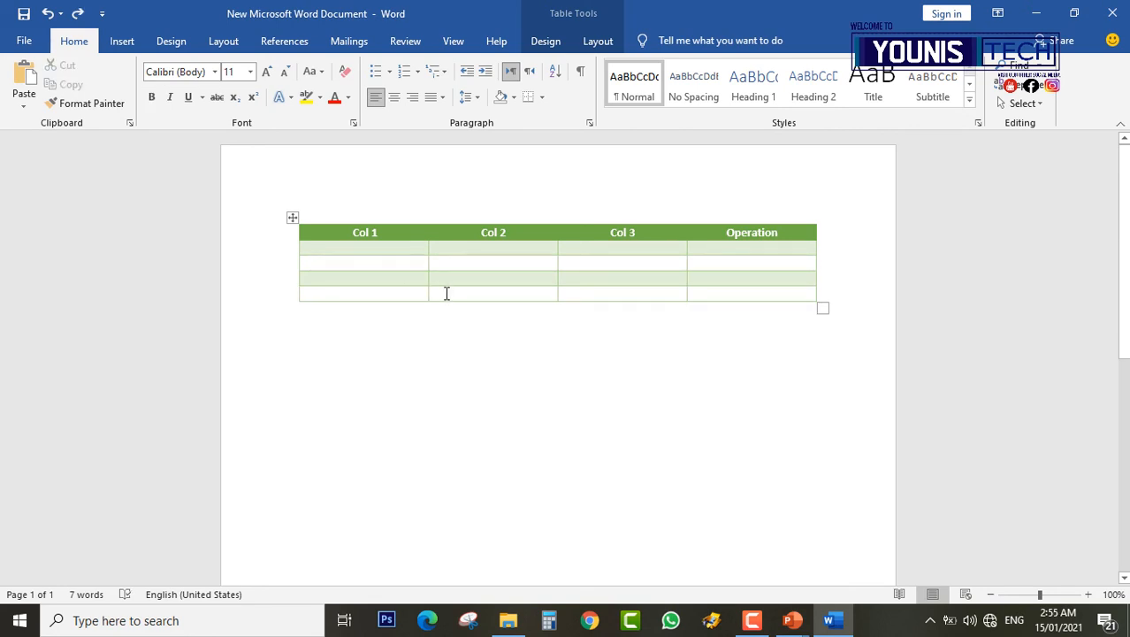
Switch to the MS WORD(W-2 ec-4) presentation in PowerPoint and read the Merging Cells slide.
mouse_move(791, 620)
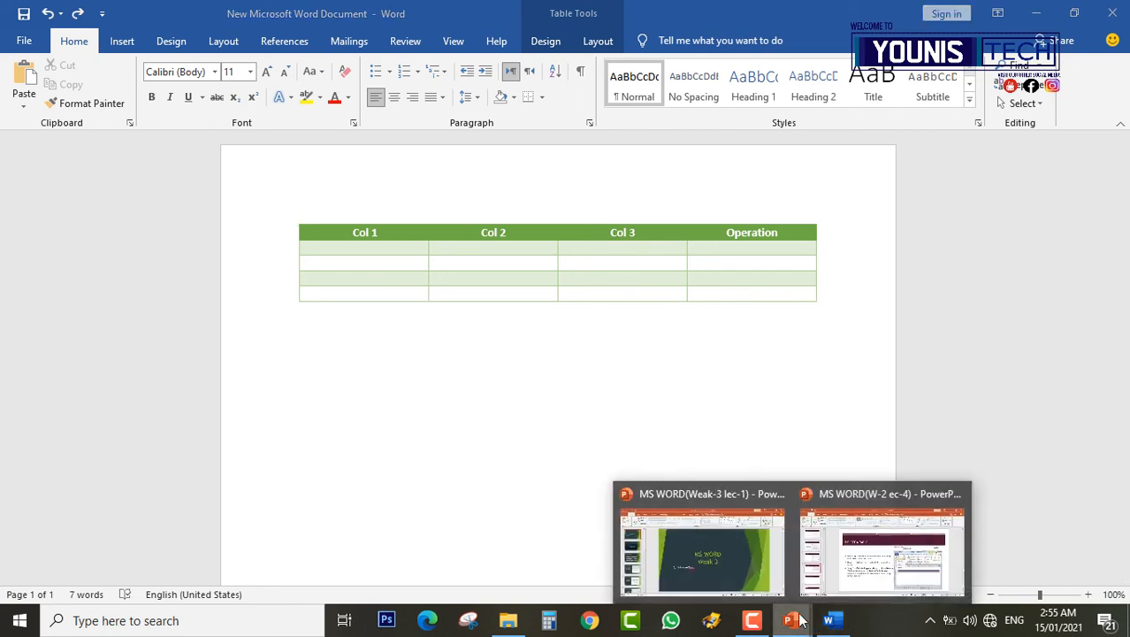
click(890, 548)
scroll(891, 548, down, 1)
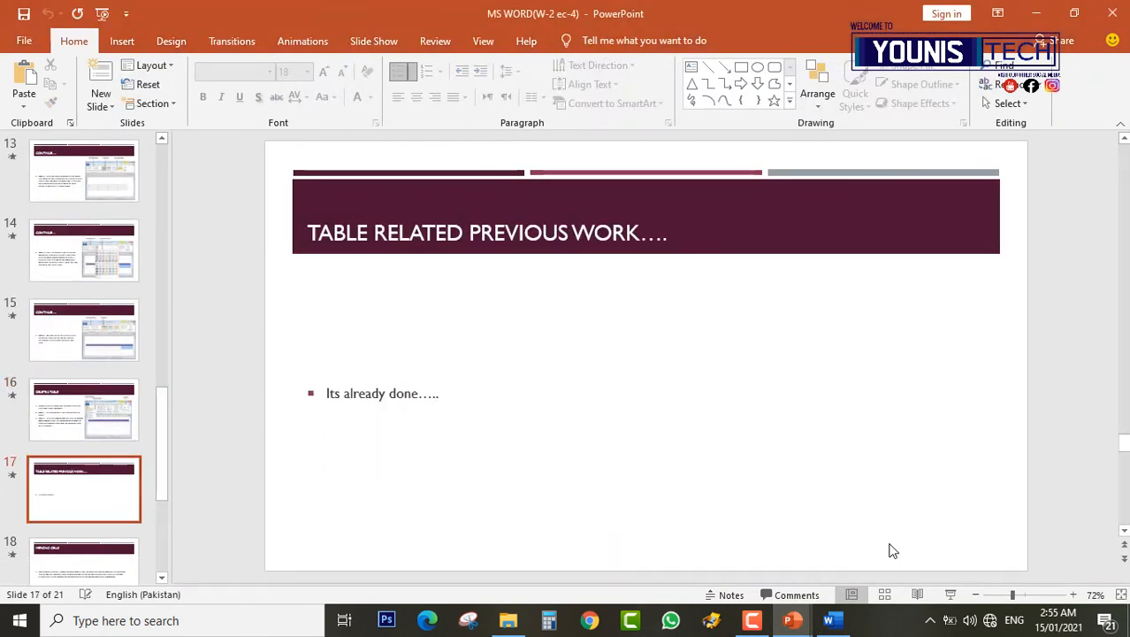
scroll(891, 550, down, 1)
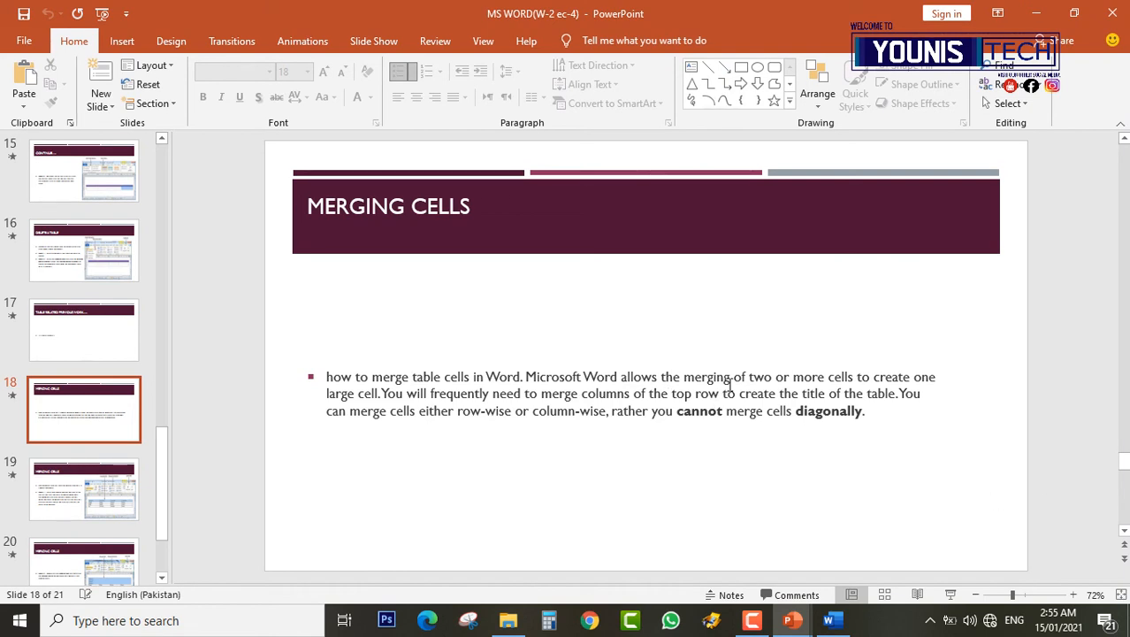
mouse_move(755, 377)
mouse_down()
mouse_move(913, 377)
mouse_move(425, 386)
mouse_move(382, 395)
mouse_move(390, 407)
mouse_up()
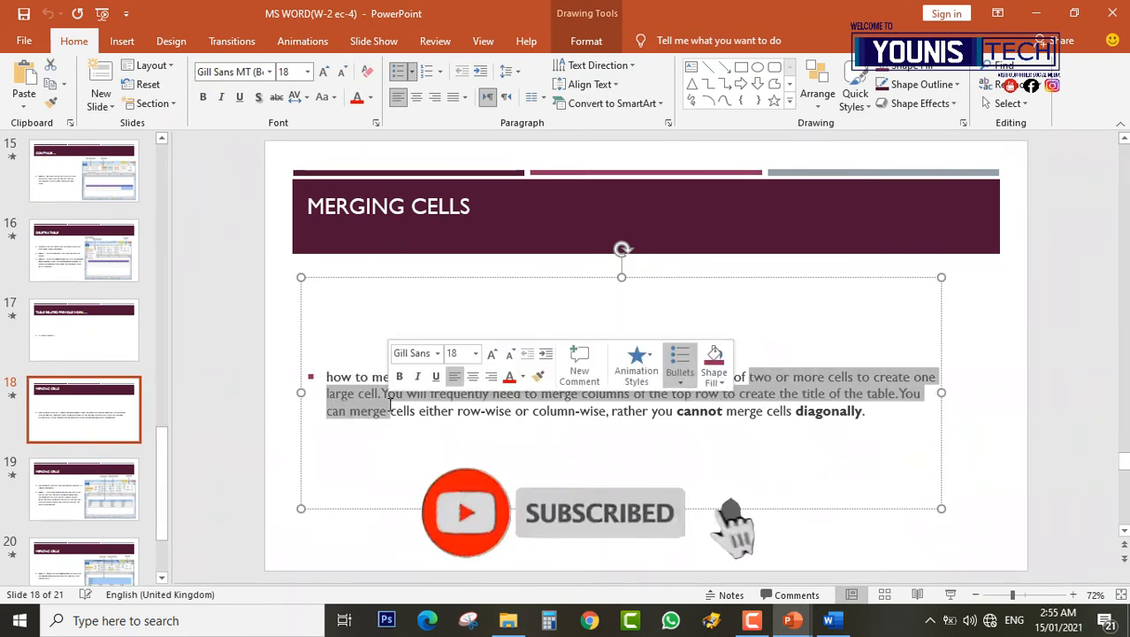
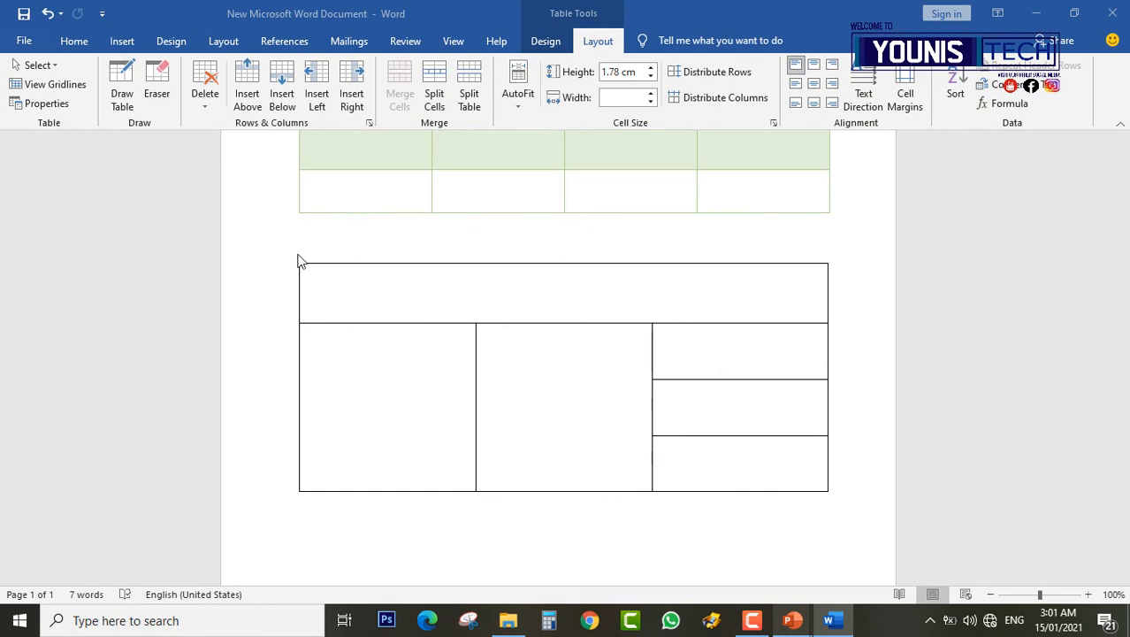
Delete the black-bordered table below the green table in the Word document.
click(291, 257)
right_click(291, 257)
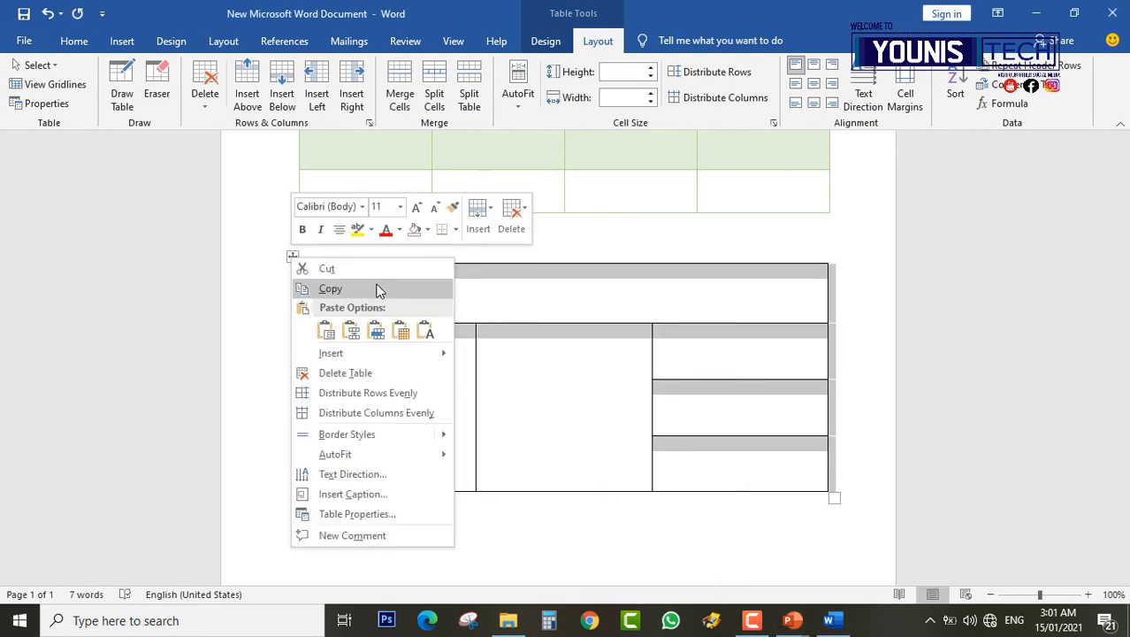
click(356, 371)
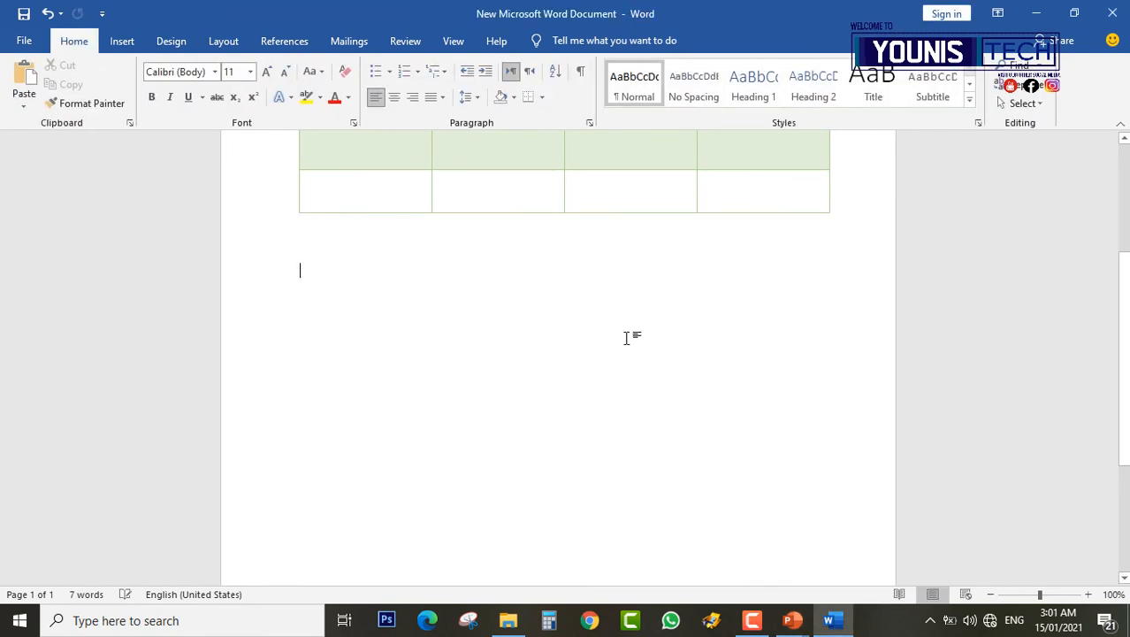
key(ctrl+z)
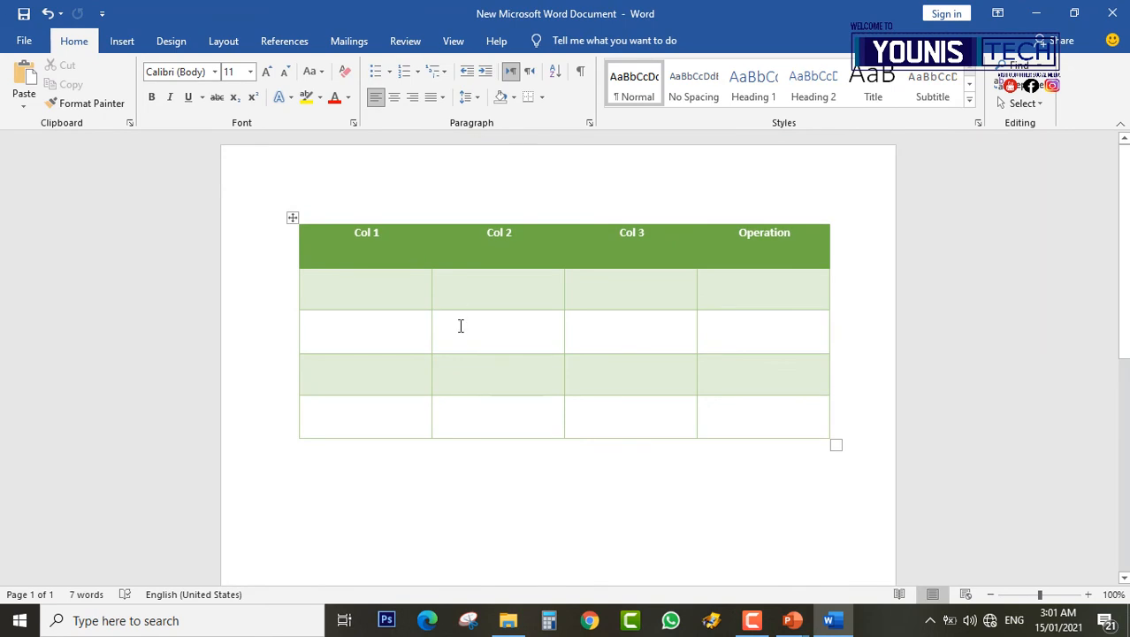
Enter 3, 5 and 5 under Col 1, Col 2 and Col 3 in the first row below the header.
click(371, 303)
text(3)
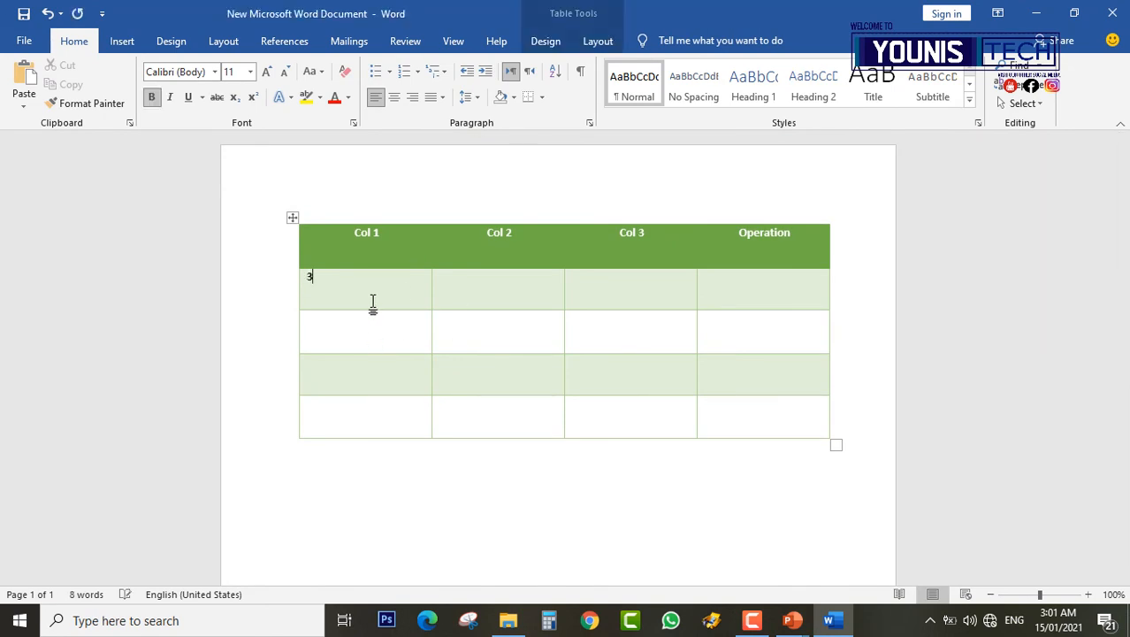
click(464, 286)
text(5)
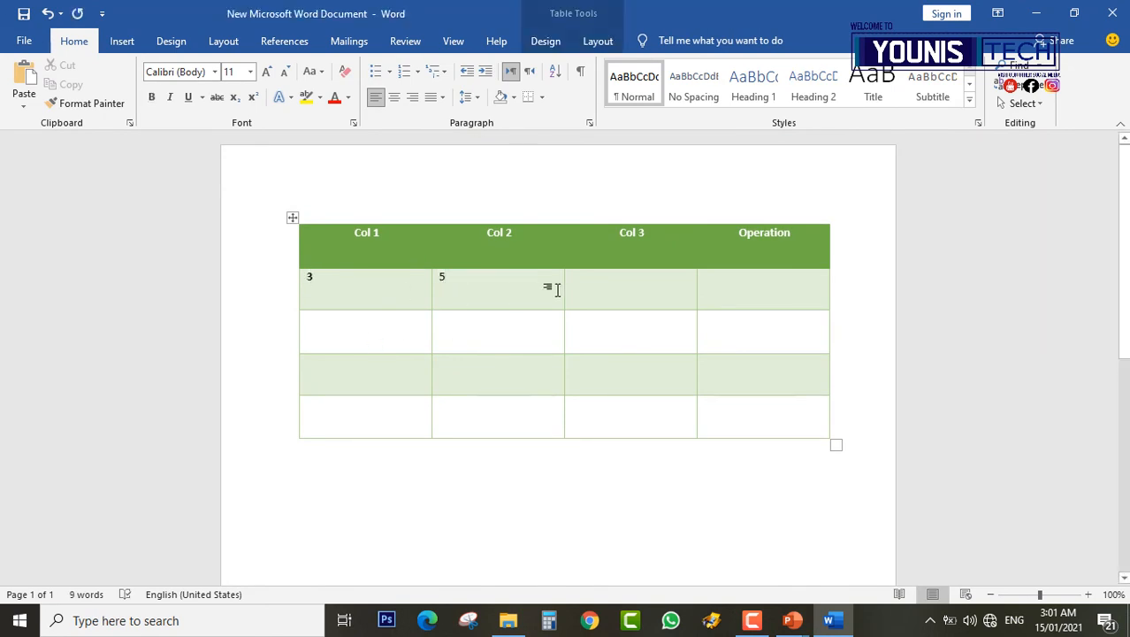
click(603, 297)
text(5)
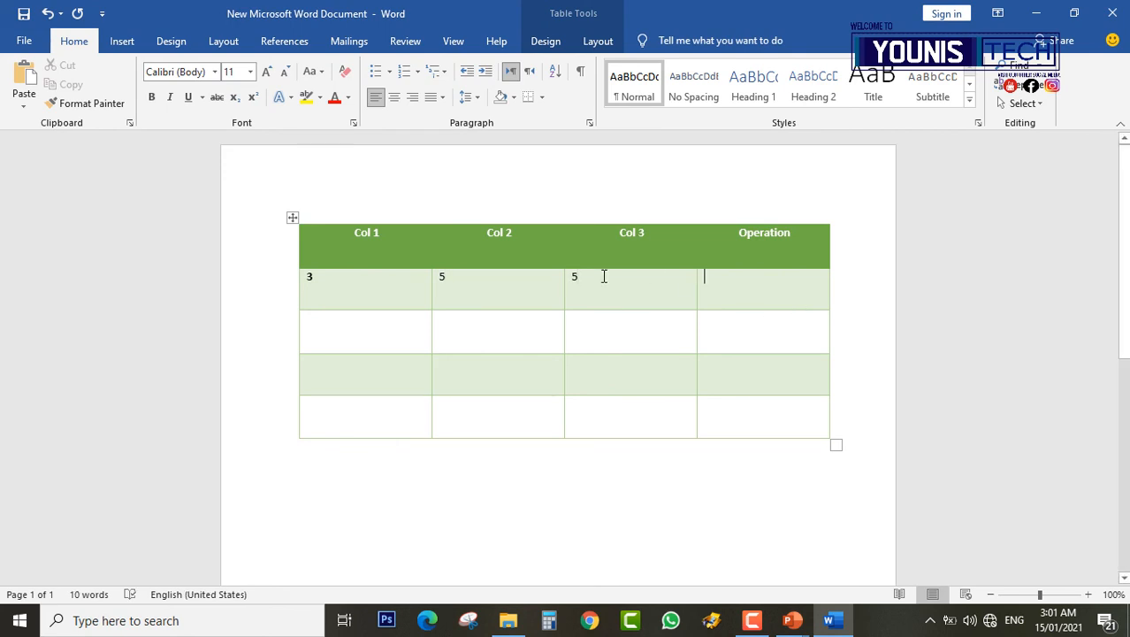
Increase the font size of the three numbers in the first row below the header by seven increments.
drag(579, 279, 335, 281)
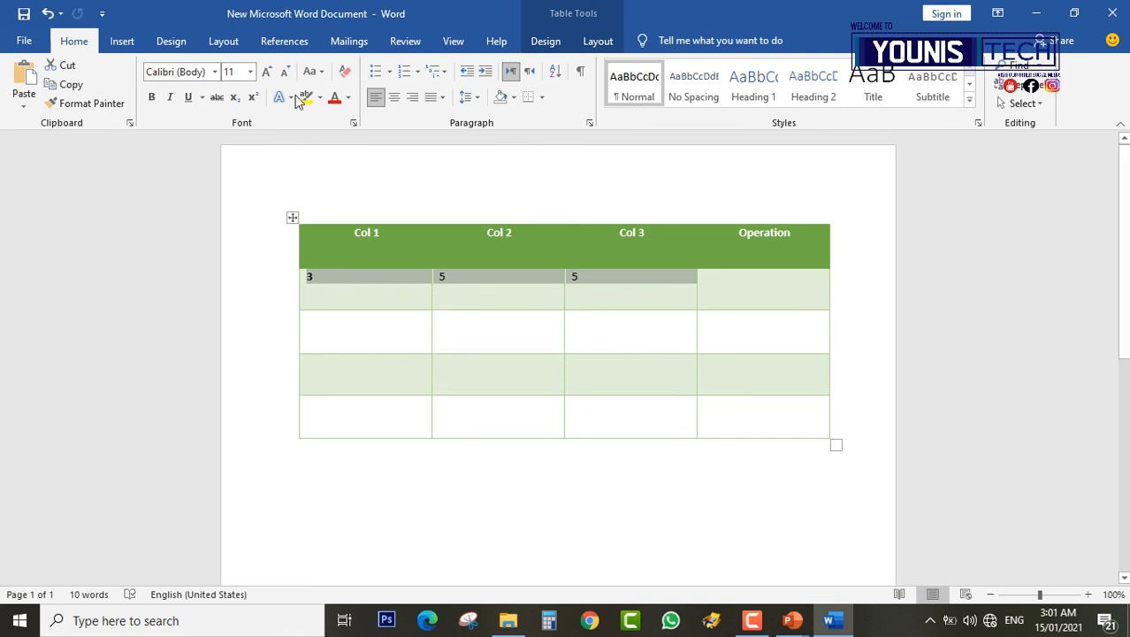
click(267, 73)
click(267, 72)
click(267, 73)
click(267, 72)
click(267, 72)
click(267, 73)
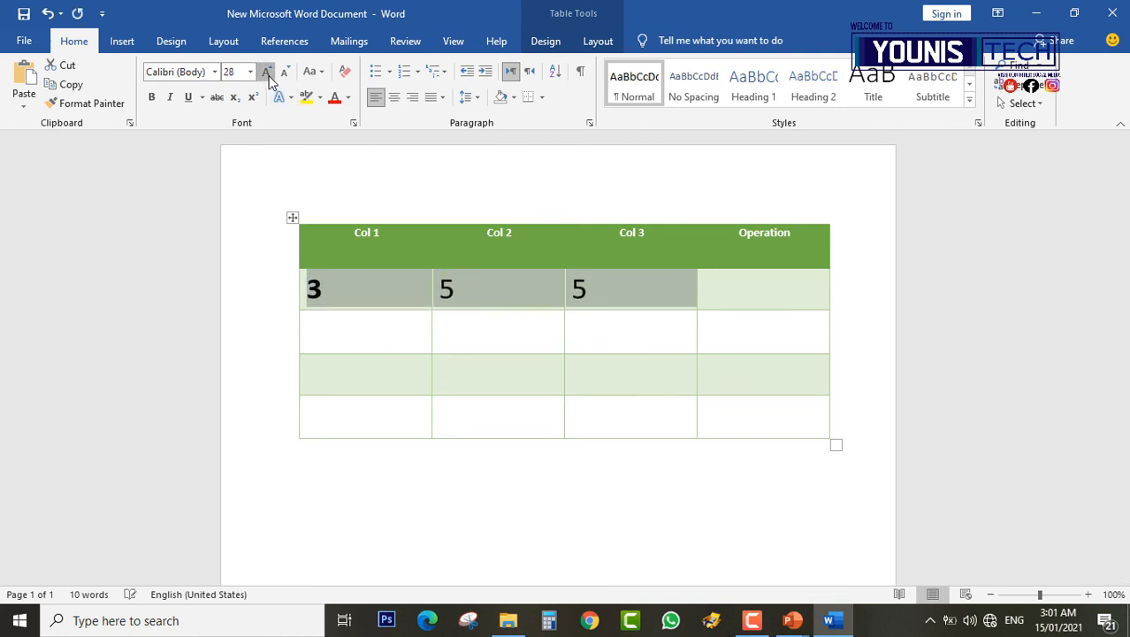
click(267, 73)
Set the font size to 26 in the empty Operation cell of the first number row.
click(746, 290)
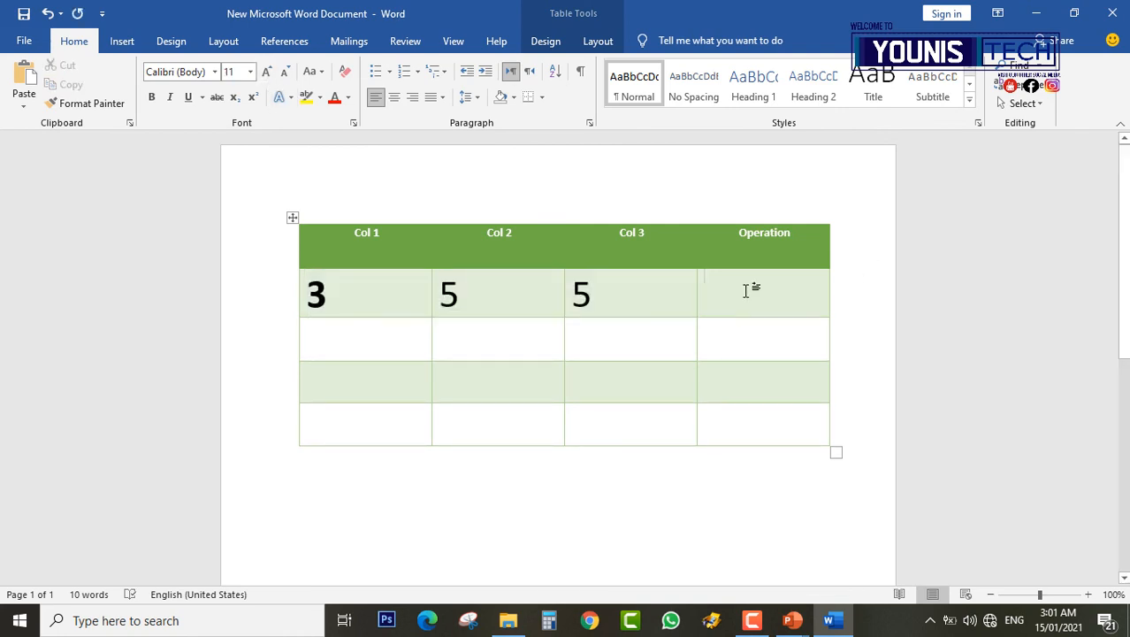
click(267, 73)
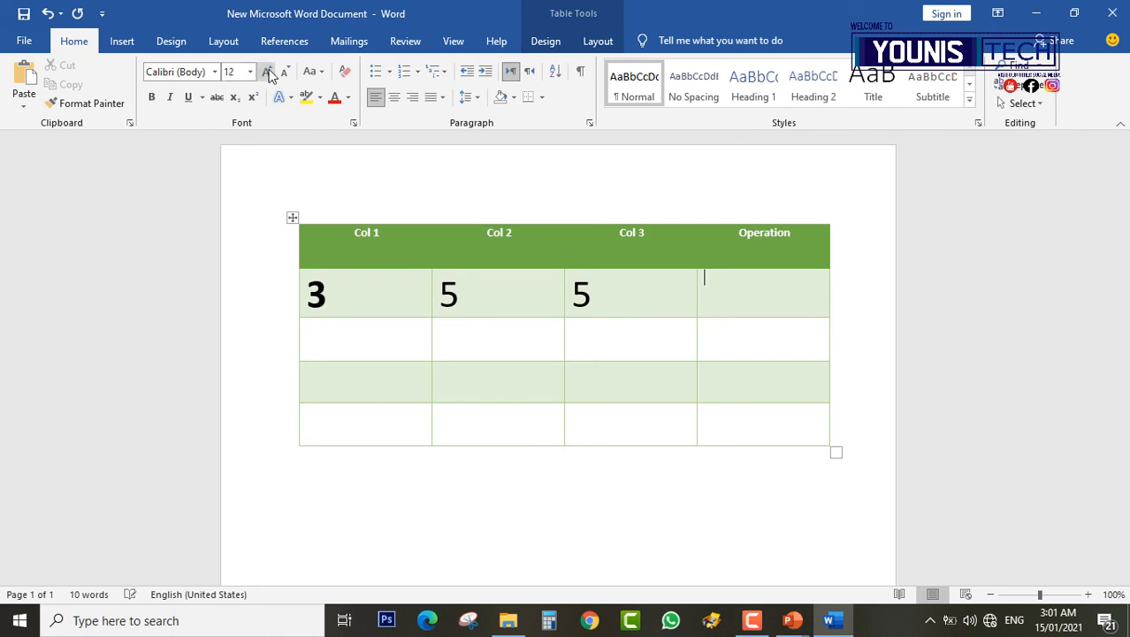
click(267, 72)
click(267, 73)
click(267, 73)
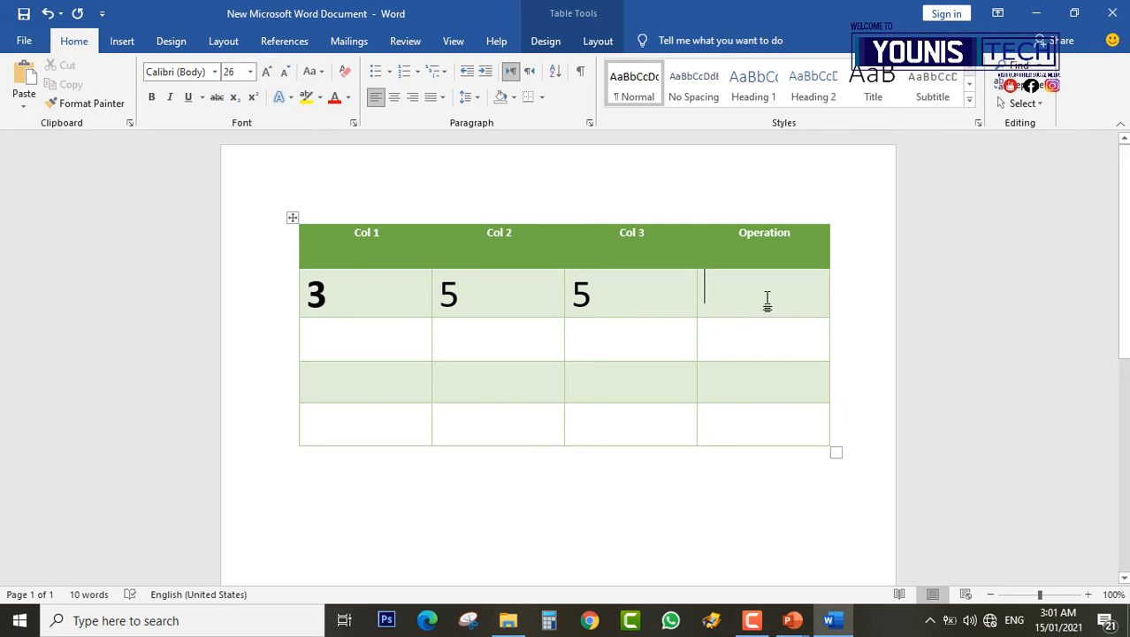
Insert the formula =Sum(left) in the first number row's Operation cell, replacing the suggested formula text.
click(595, 43)
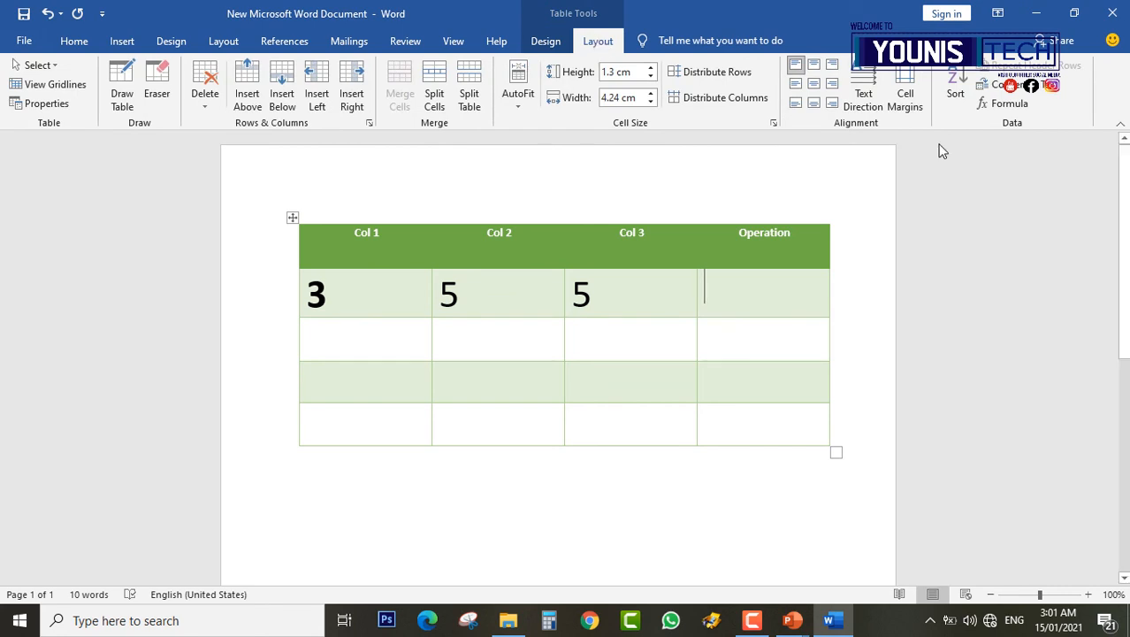
click(1013, 107)
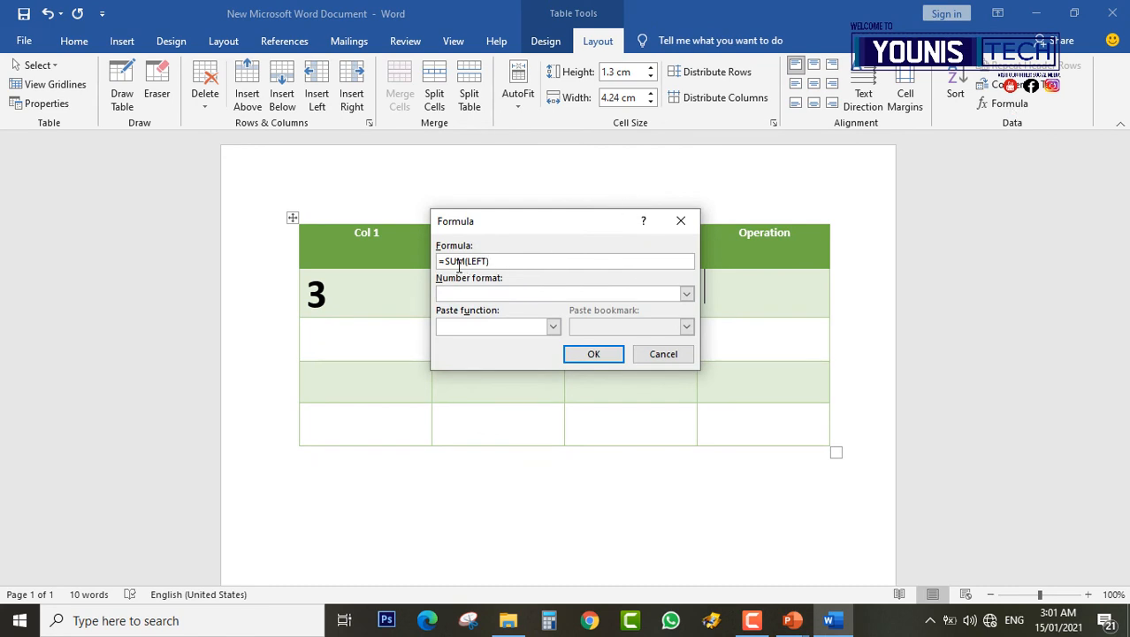
key(BackSpace)
key(BackSpace)
key(BackSpace)
key(BackSpace)
key(BackSpace)
key(BackSpace)
key(BackSpace)
key(BackSpace)
key(BackSpace)
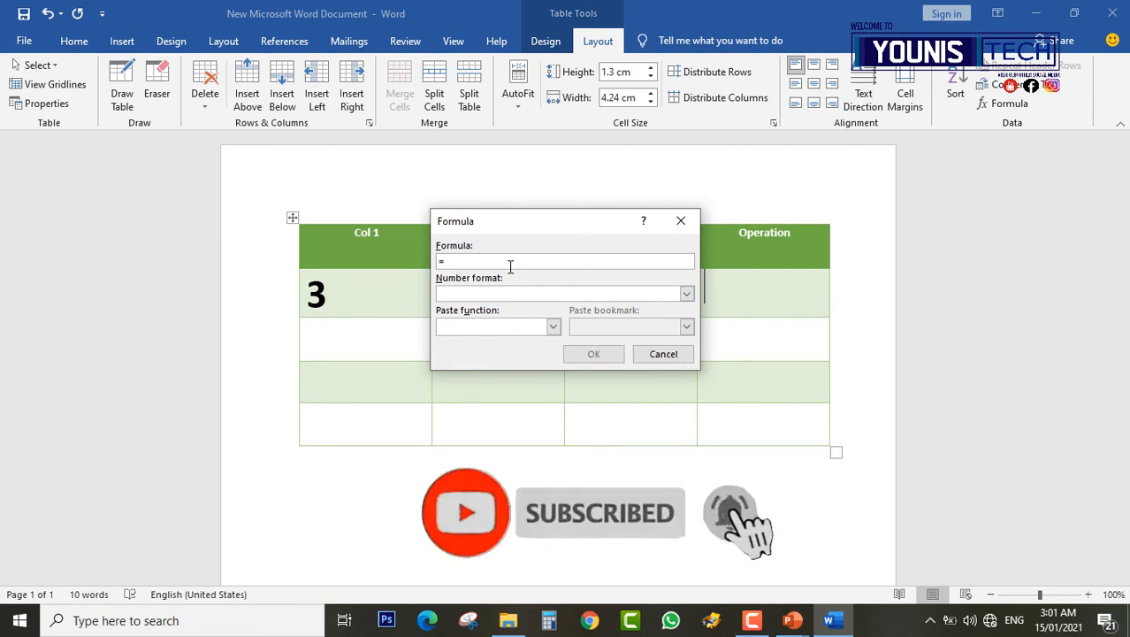
text(Sum)
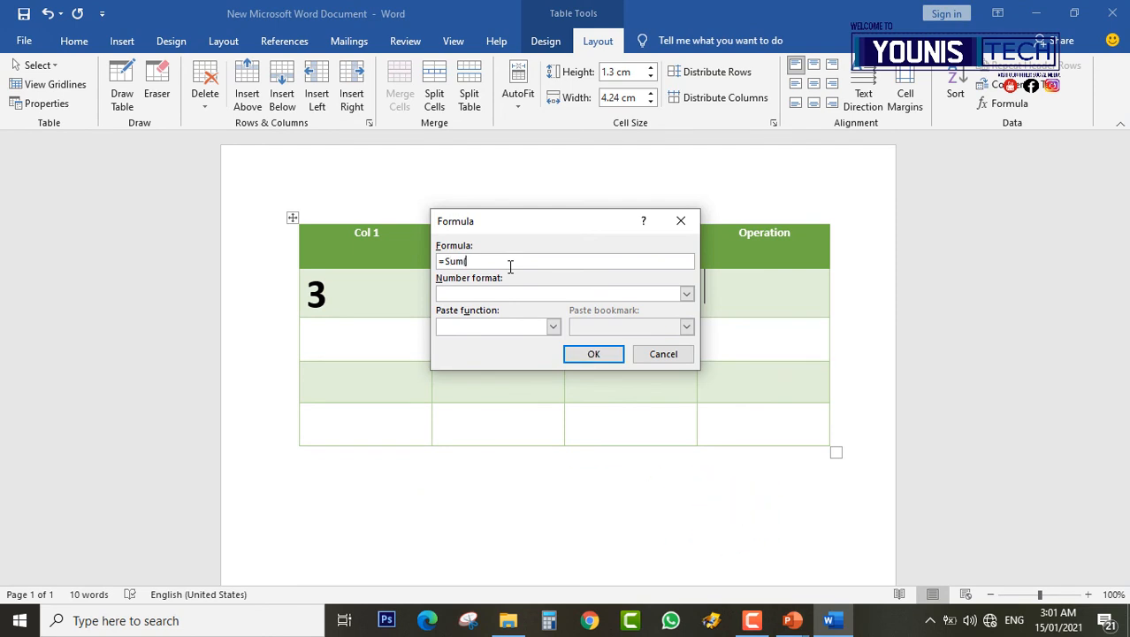
text((left)
click(601, 355)
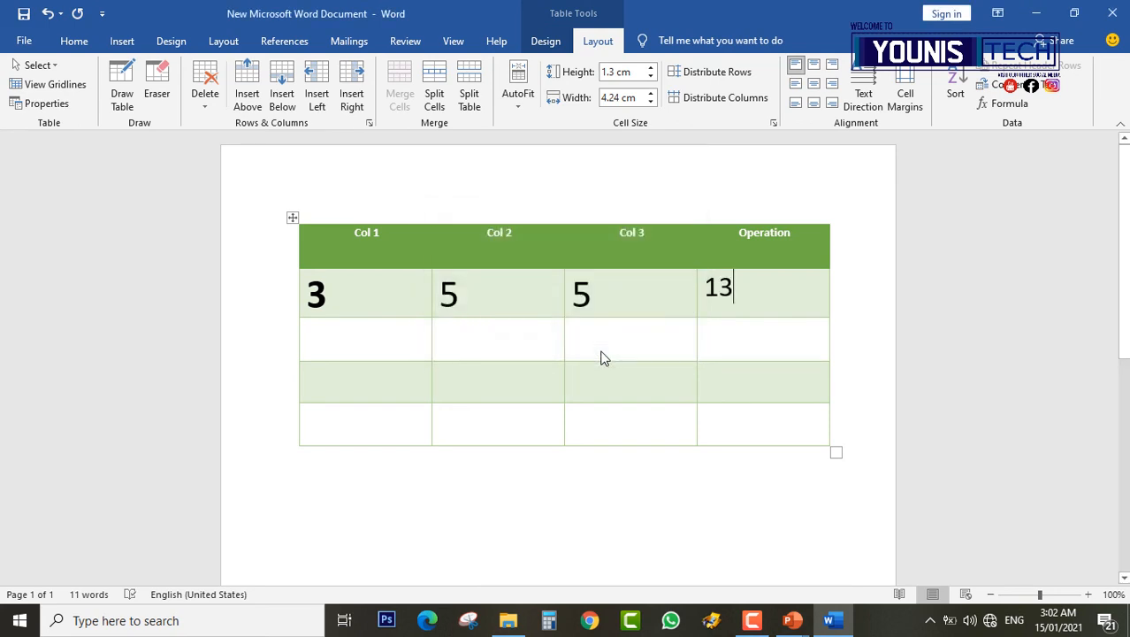
Copy the numbers 3, 5 and 5 from the first number row into Col 1 to Col 3 of the next two rows.
click(398, 329)
click(301, 301)
click(312, 303)
drag(312, 303, 650, 303)
key(ctrl+c)
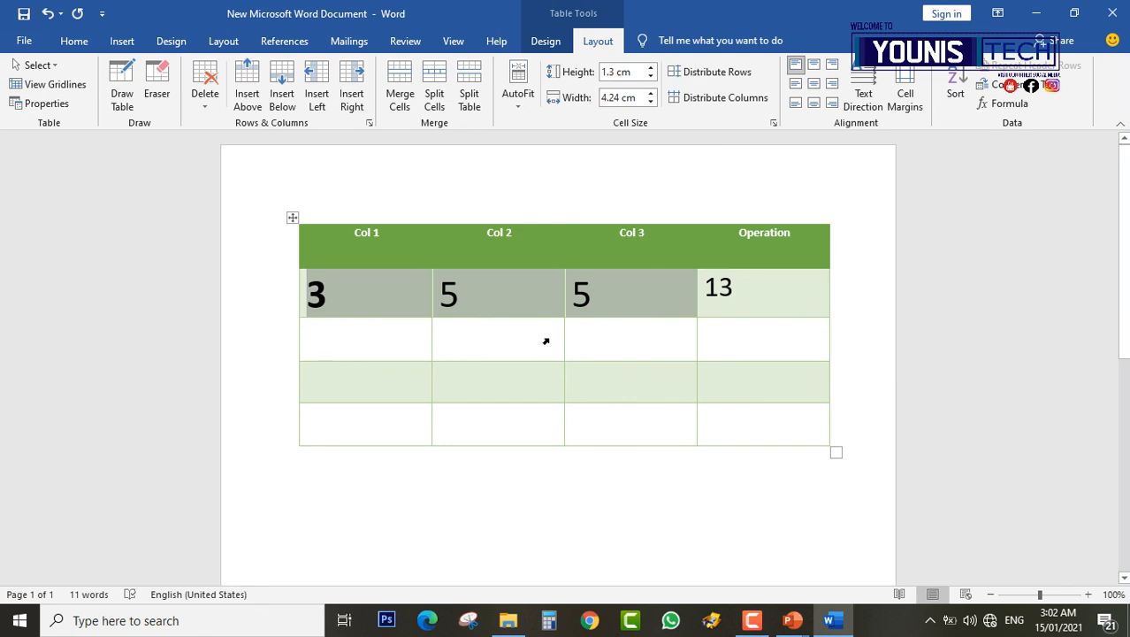
drag(396, 356, 659, 353)
drag(361, 391, 638, 387)
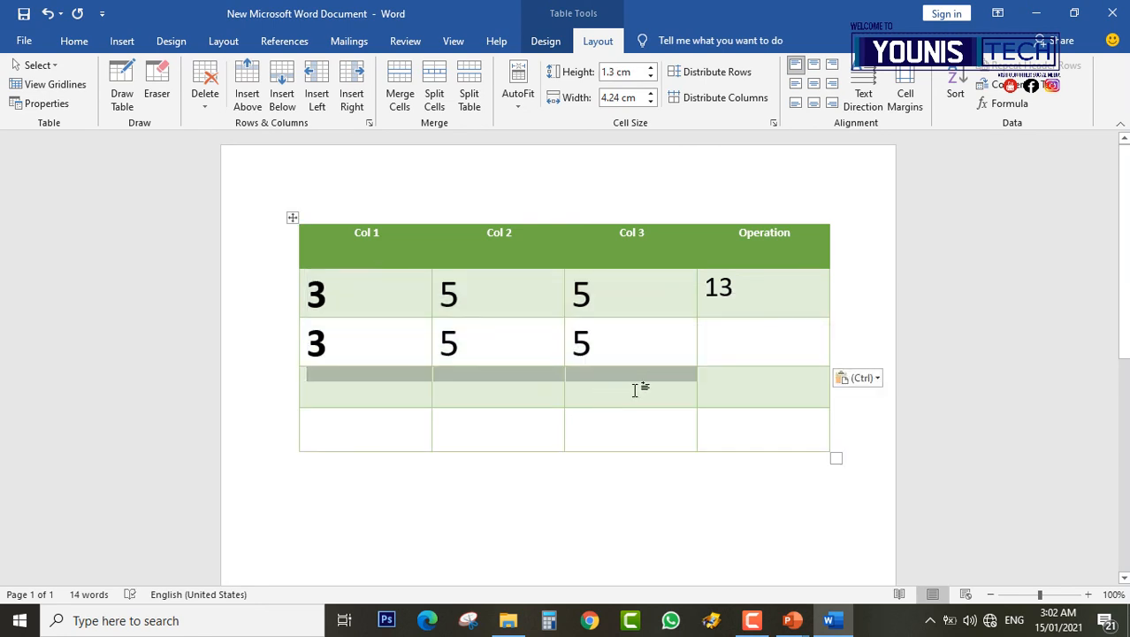
key(ctrl+v)
Change the Col 3 value in the third number row to 8.
click(598, 402)
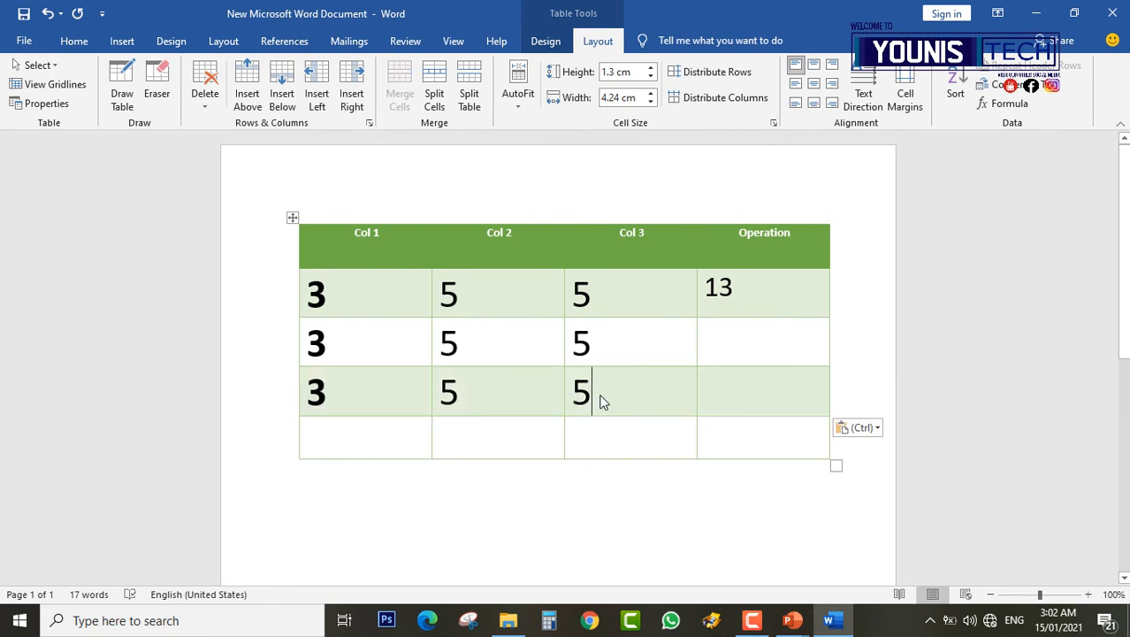
key(BackSpace)
text(8)
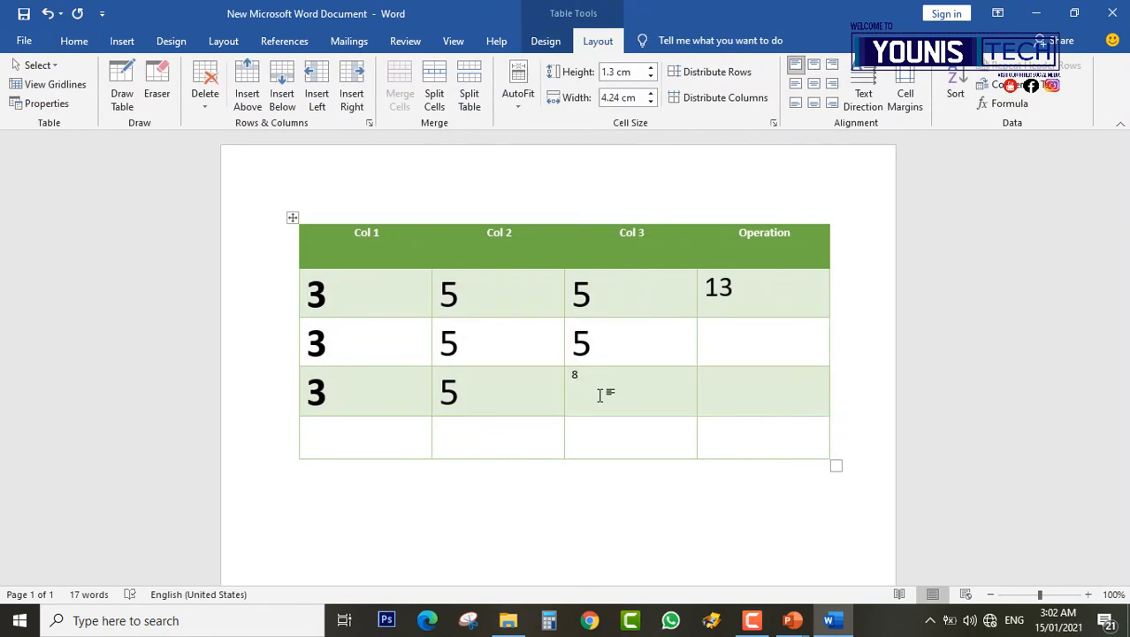
key(ctrl+z)
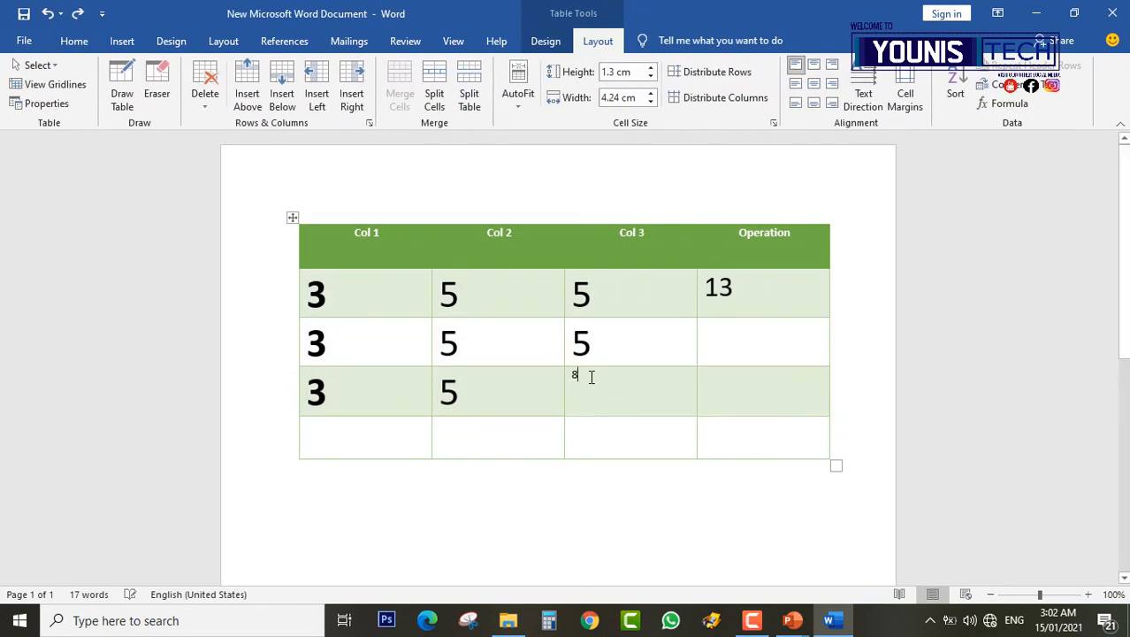
Enlarge the 8 in the third number row to roughly the size of the neighbouring numbers.
double_click(591, 376)
key(ctrl+shift+period)
key(ctrl+shift+period)
key(ctrl+shift+period)
key(ctrl+shift+period)
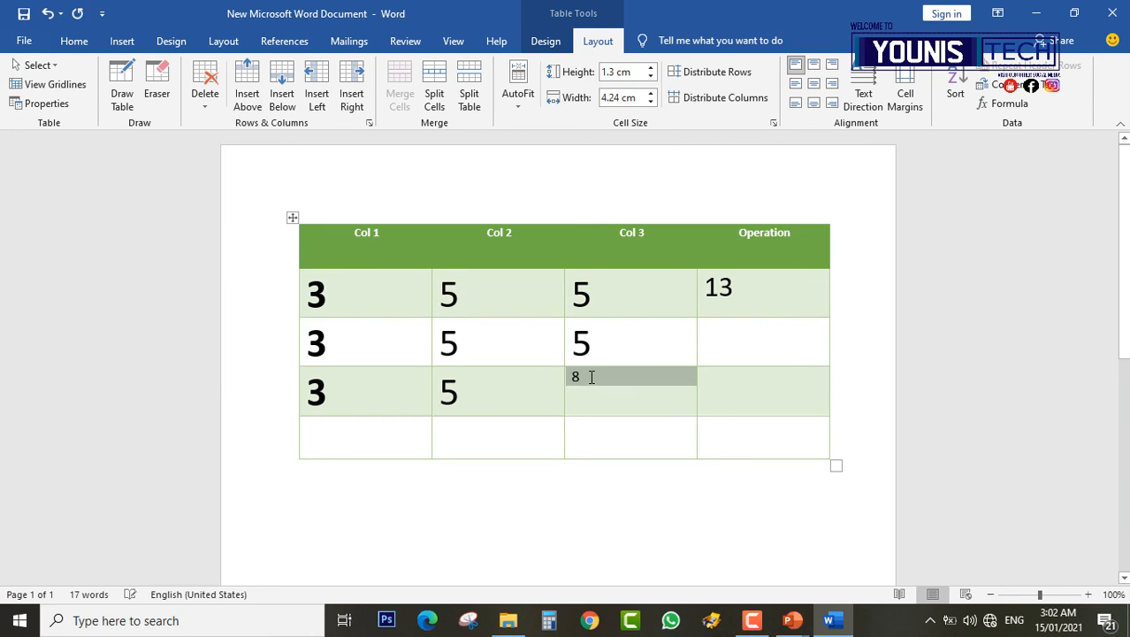
key(ctrl+shift+period)
key(ctrl+shift+period)
key(ctrl+shift+period)
key(ctrl+shift+period)
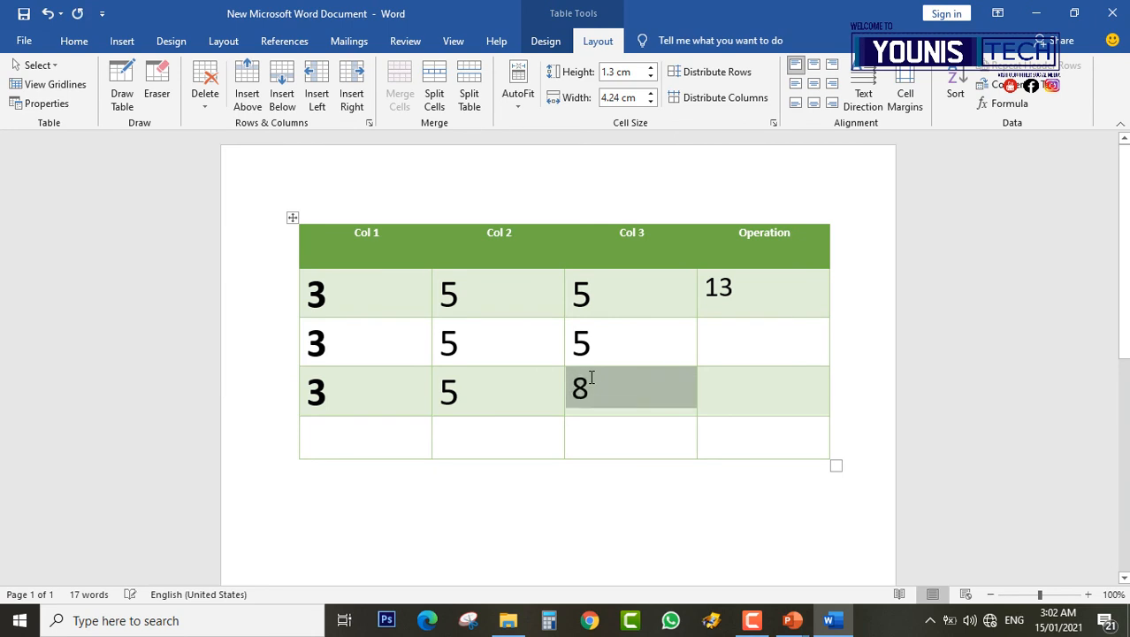
Insert the formula =product(left) in the Operation cell of the second number row.
click(746, 350)
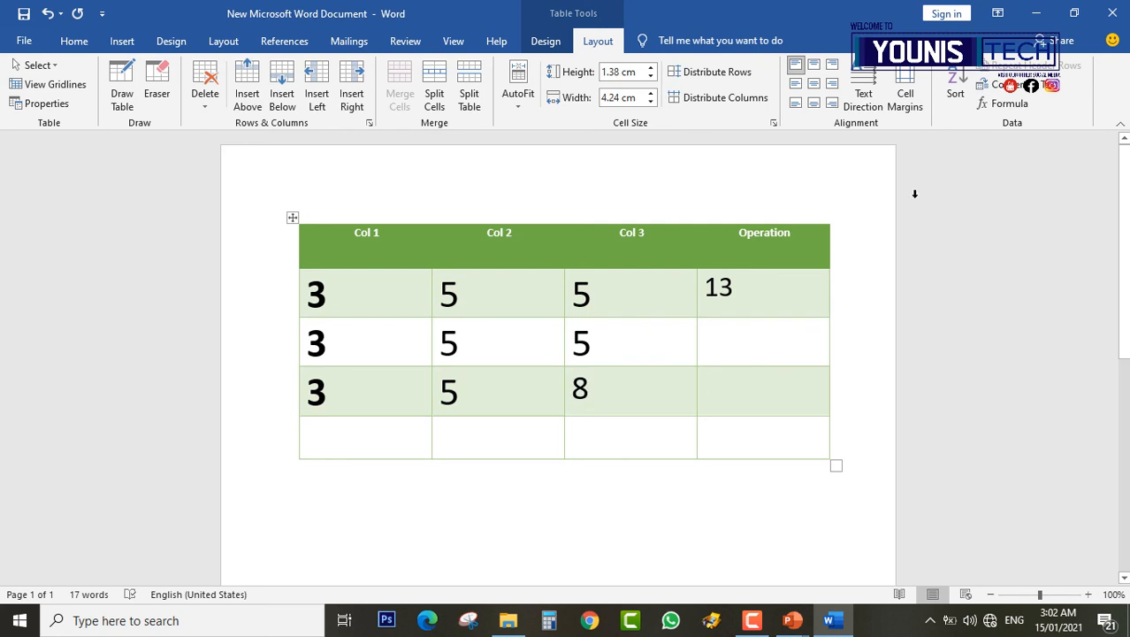
click(1011, 106)
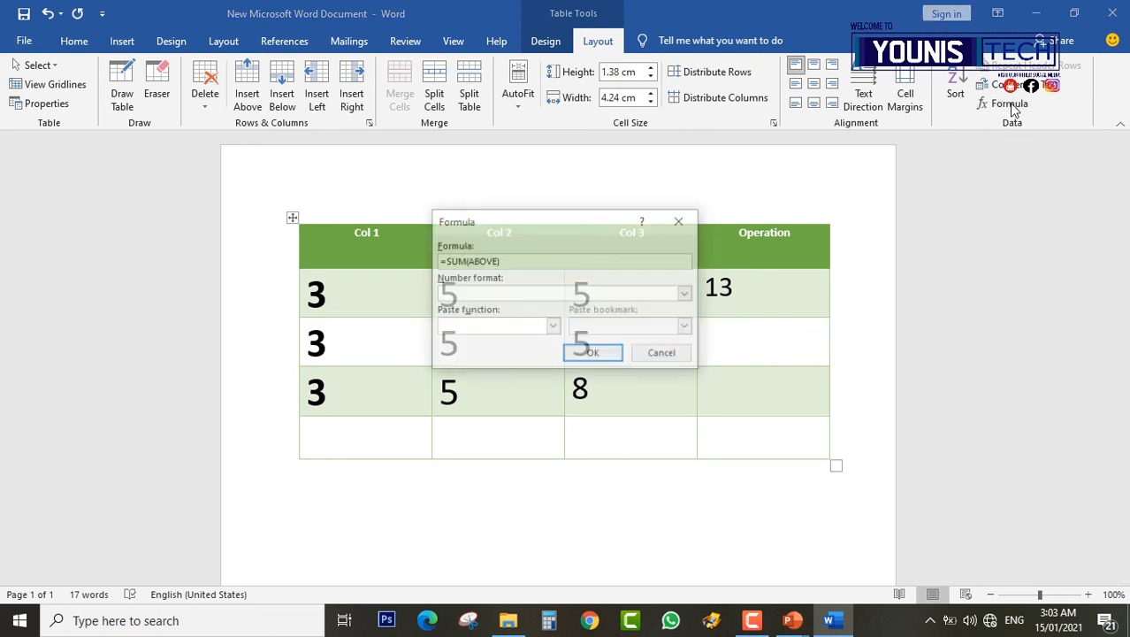
double_click(455, 261)
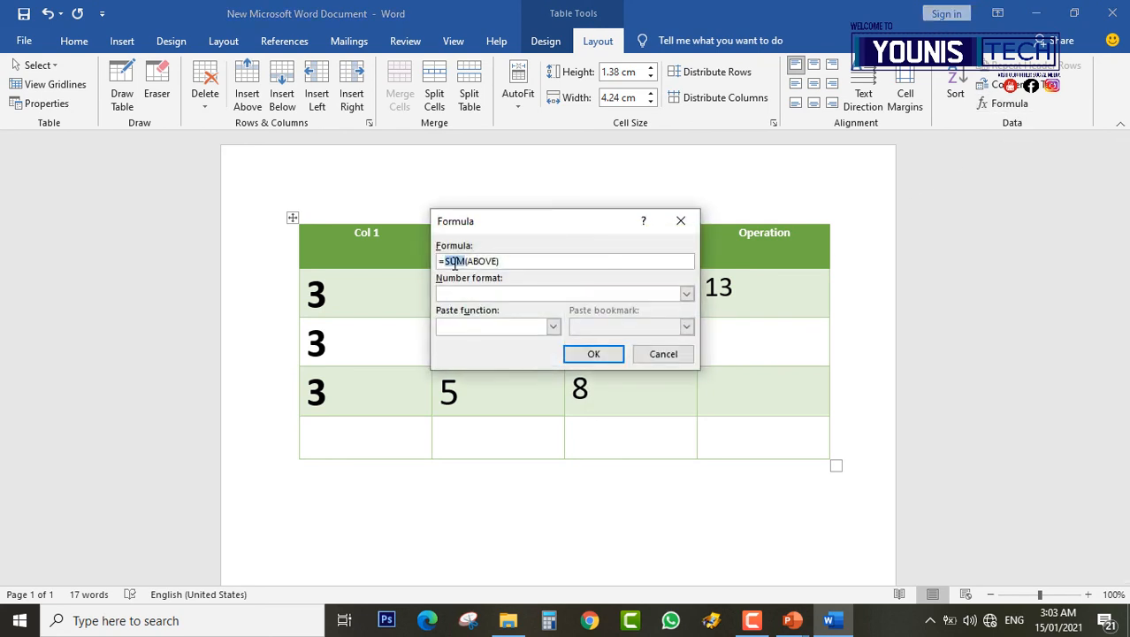
text(product)
double_click(500, 262)
text(left)
click(596, 353)
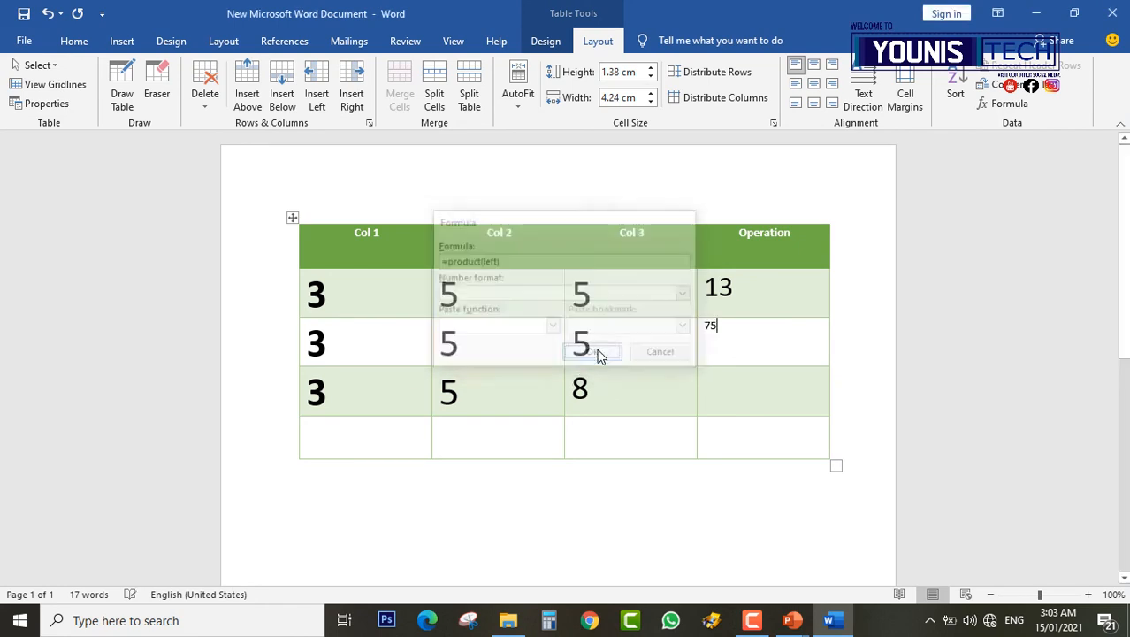
Enlarge the product result in the Operation column to match the sum result above it.
double_click(708, 324)
key(ctrl+shift+period)
key(ctrl+shift+period)
key(ctrl+shift+period)
key(ctrl+shift+period)
key(ctrl+shift+period)
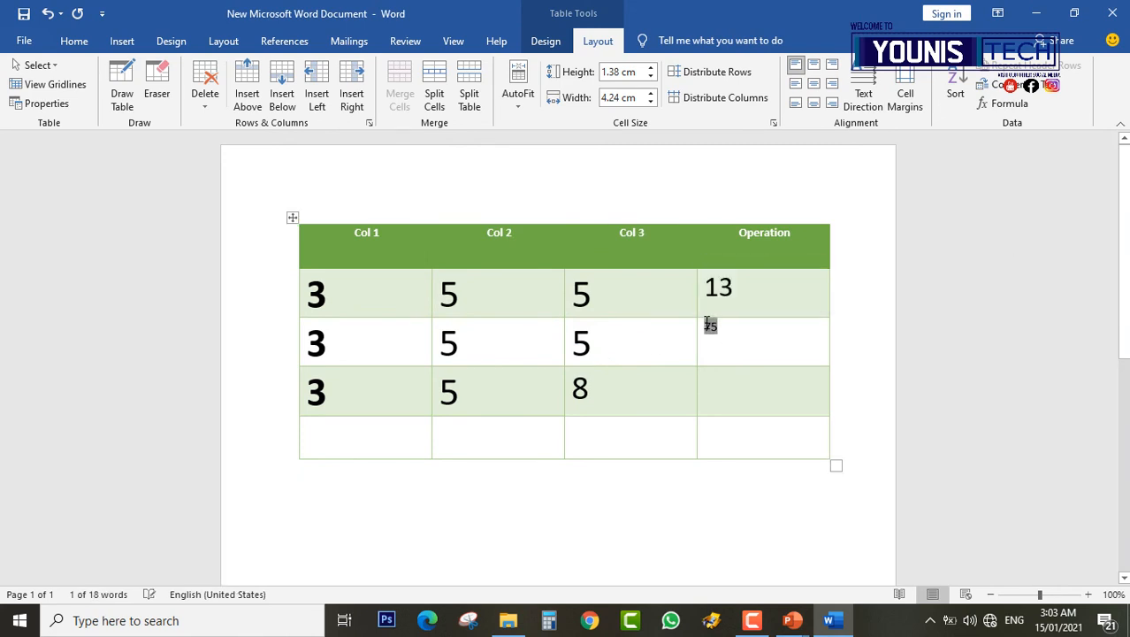
Insert the formula =average(left) in the Operation cell of the third number row.
click(752, 394)
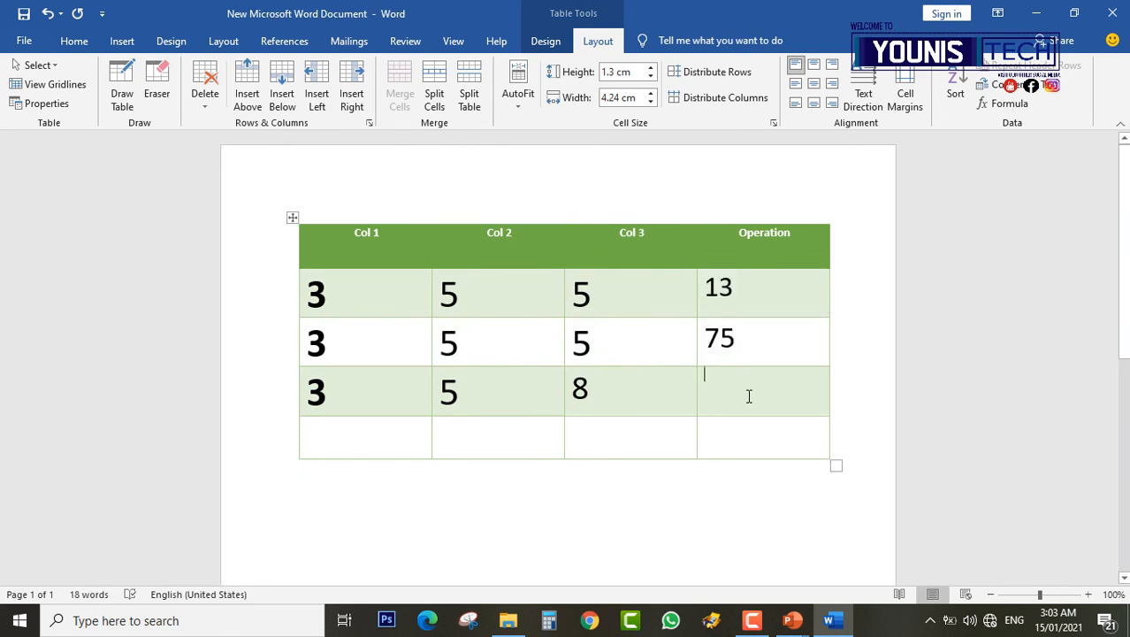
click(1021, 110)
double_click(456, 261)
text(aver)
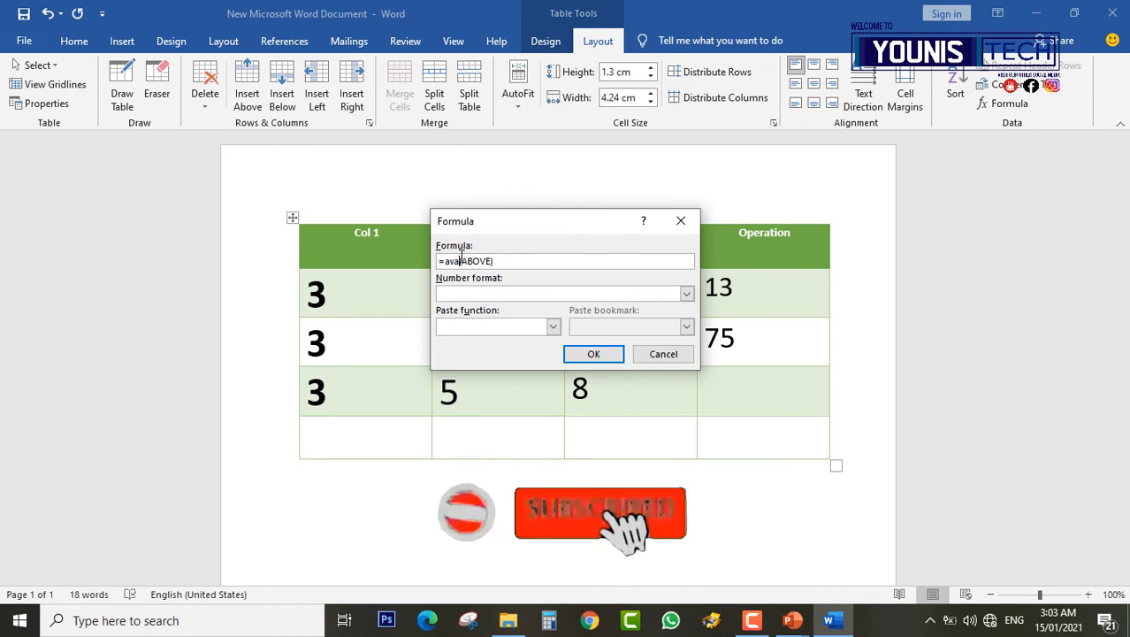
text(rage)
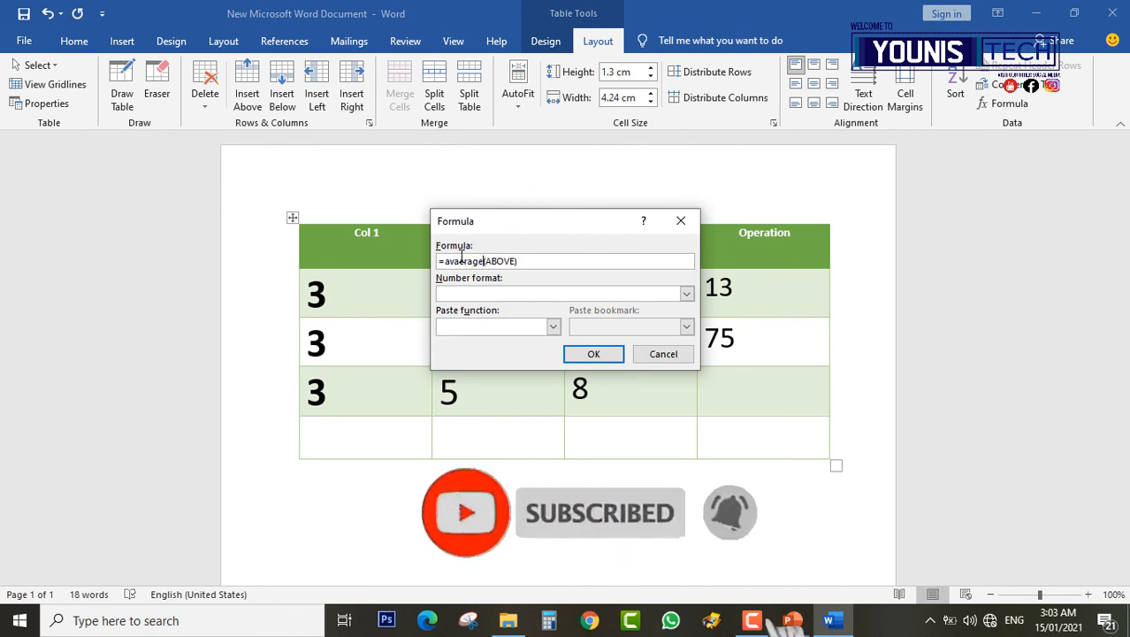
key(Left)
key(Left)
key(Left)
key(Left)
key(Left)
key(BackSpace)
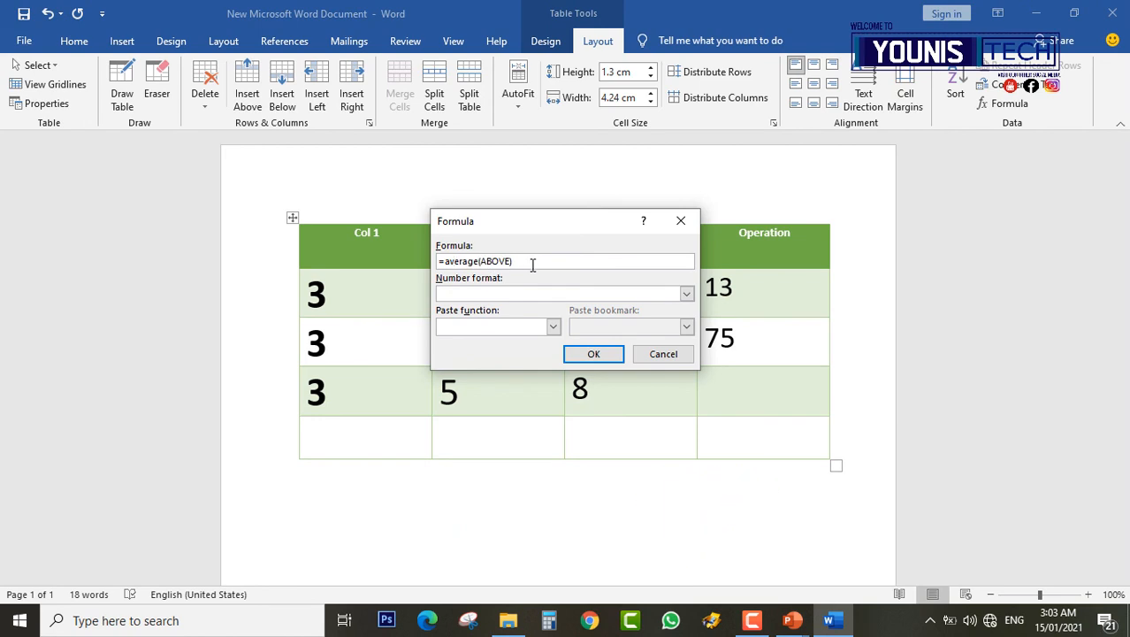
double_click(500, 261)
text(left)
click(590, 355)
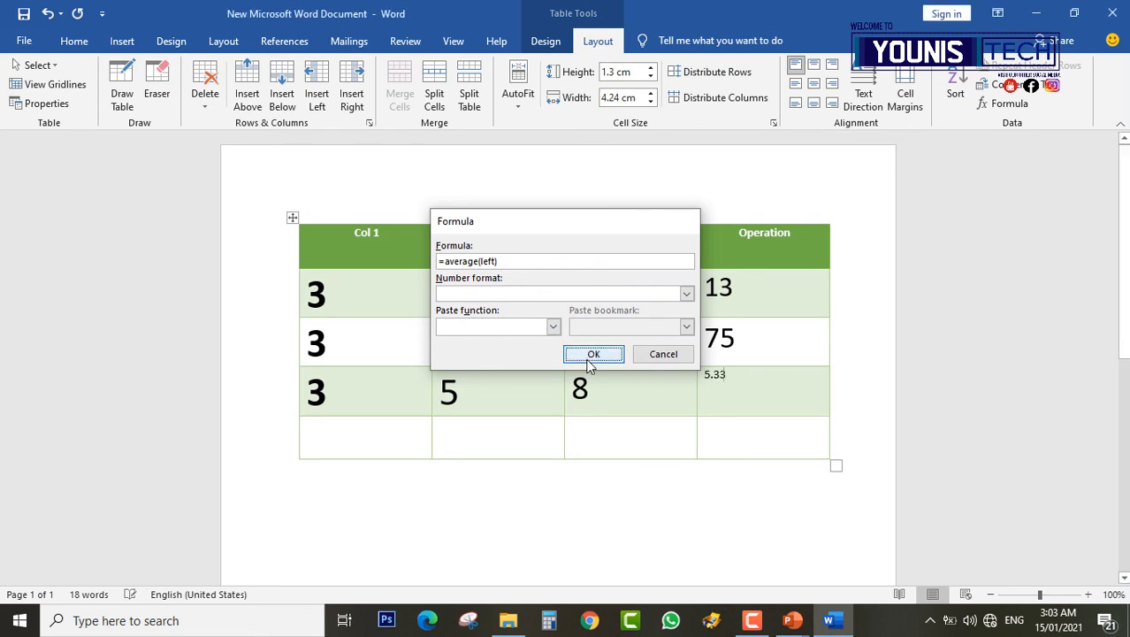
Enlarge the average result in the Operation column to about the size of the results above it.
triple_click(723, 378)
key(ctrl+shift+period)
key(ctrl+shift+period)
key(ctrl+shift+period)
key(ctrl+shift+period)
key(ctrl+shift+period)
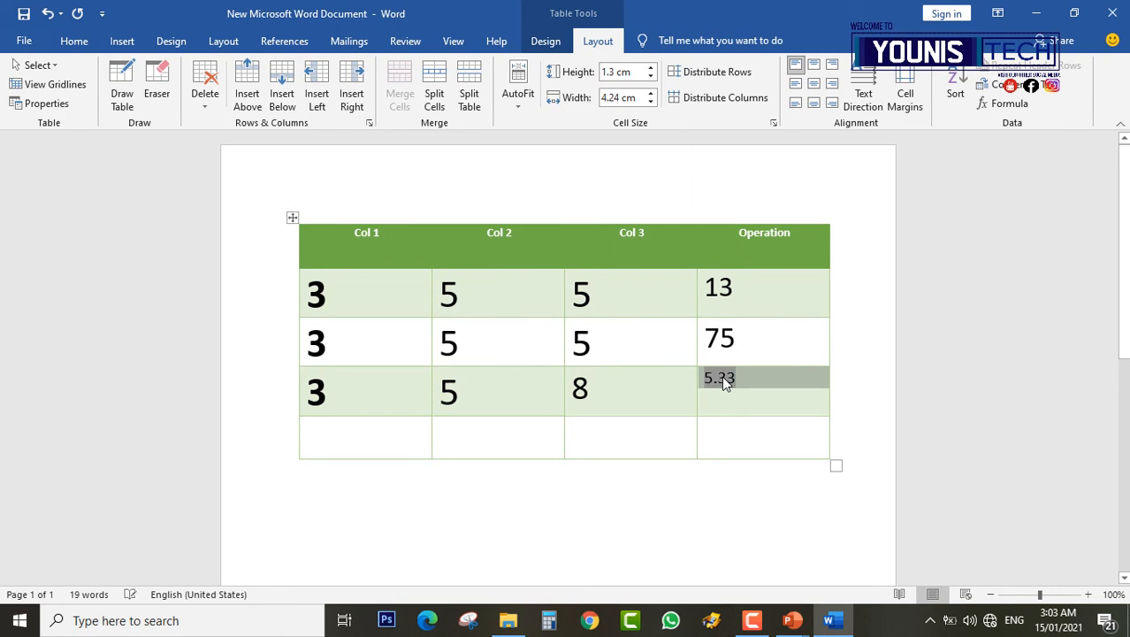
key(ctrl+shift+period)
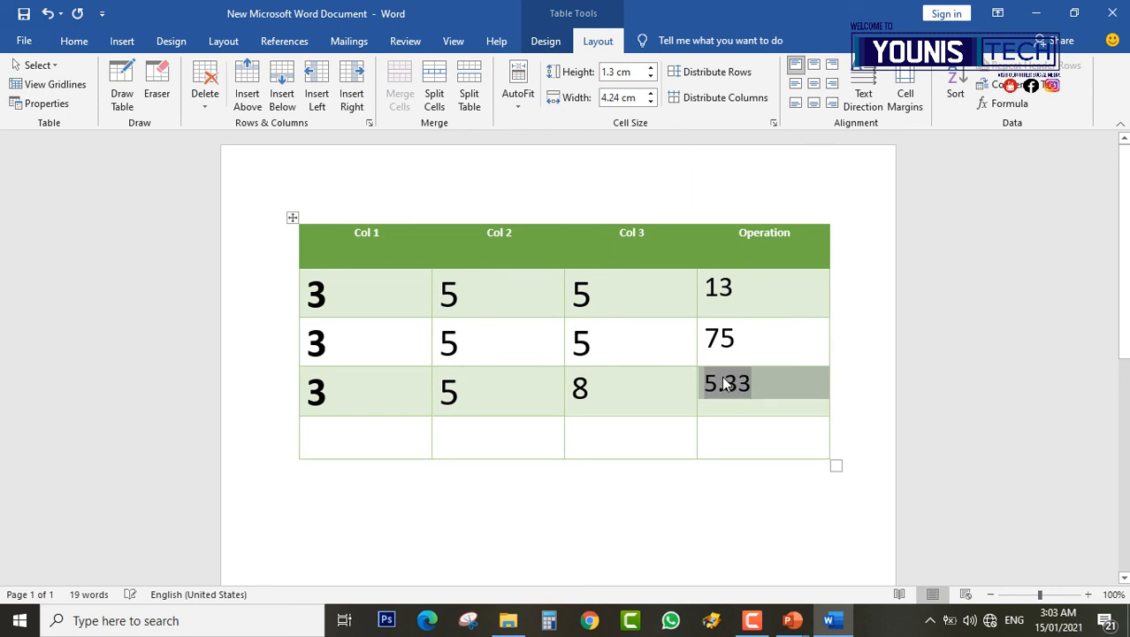
Copy the numbers 3, 5 and 8 from the third number row into Col 1 to Col 3 of the last row.
click(725, 431)
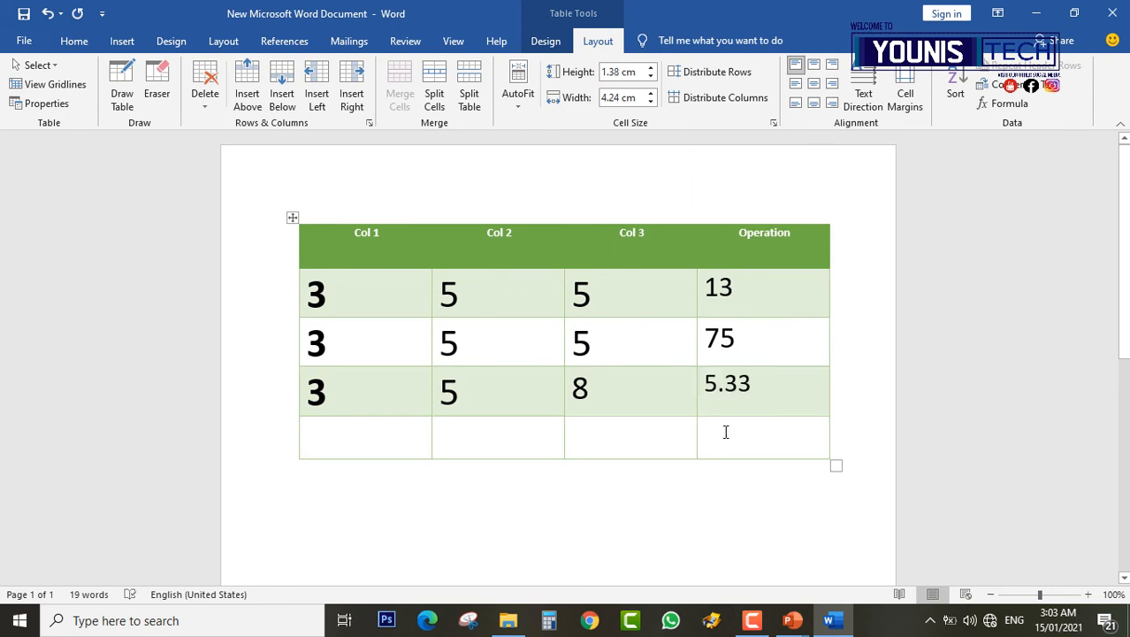
double_click(309, 395)
drag(537, 406, 621, 397)
key(ctrl+c)
drag(382, 436, 687, 434)
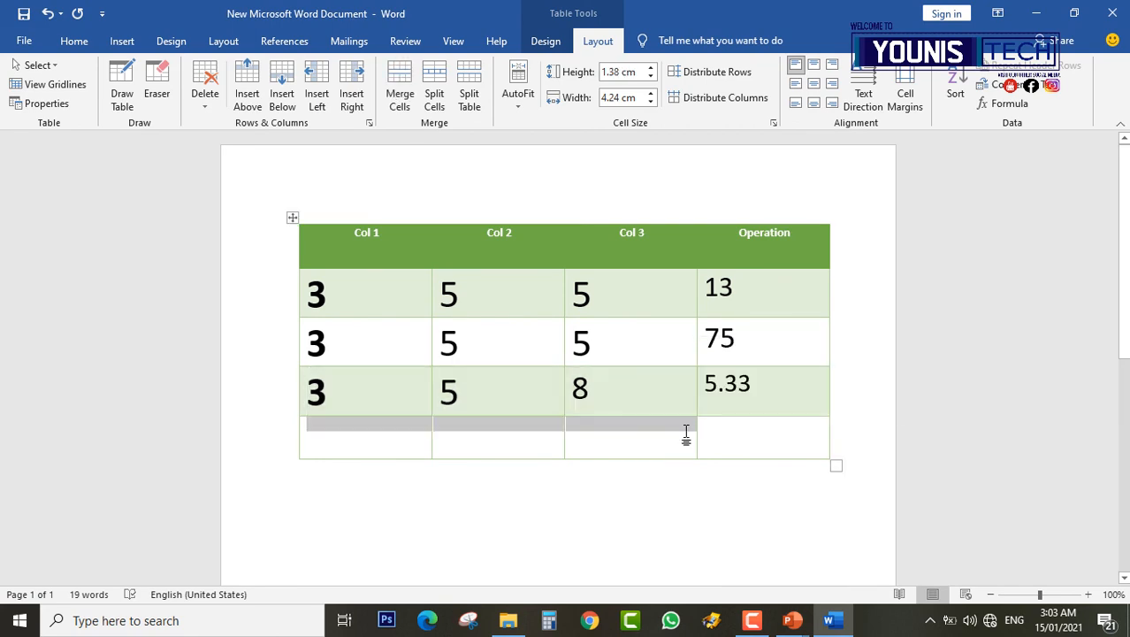
key(ctrl+v)
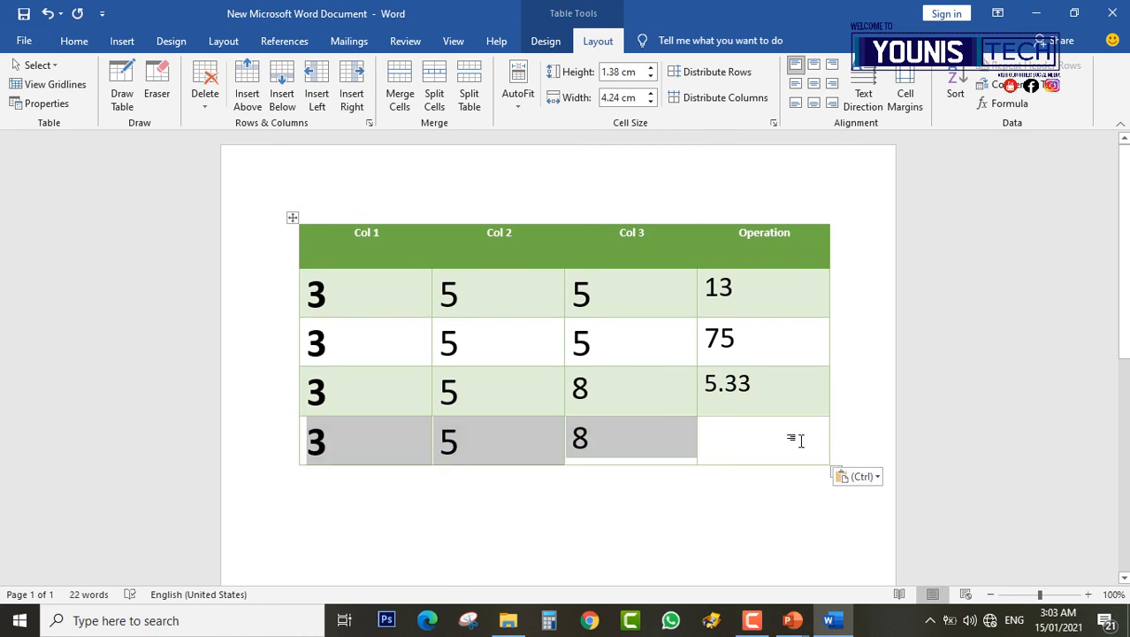
Insert the formula =count(left) in the Operation cell of the fourth number row.
click(798, 439)
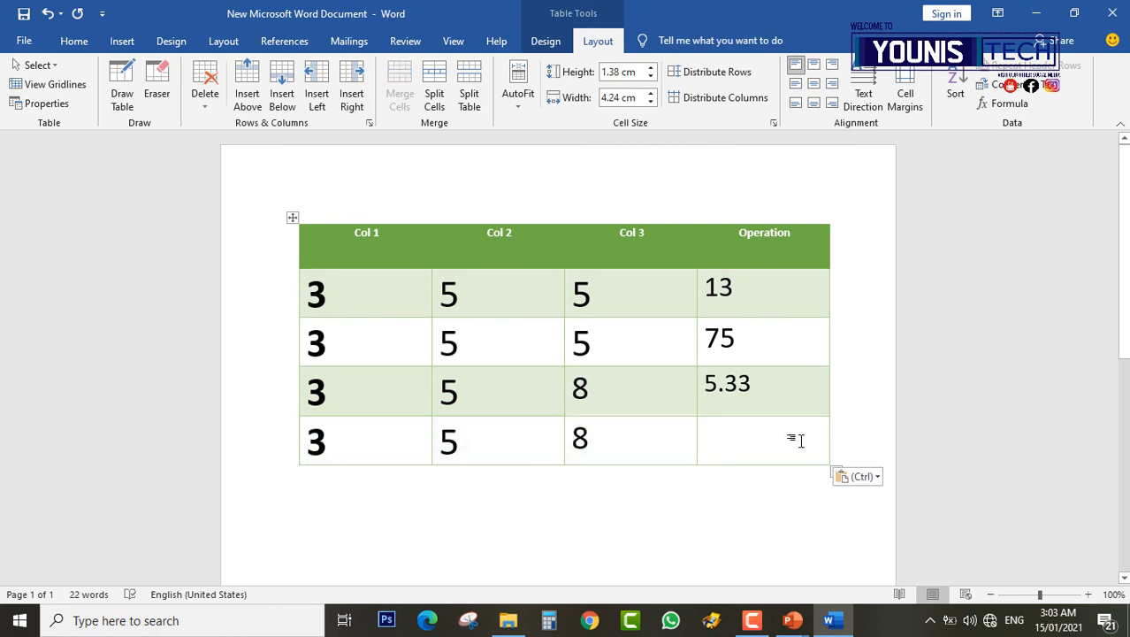
click(1010, 104)
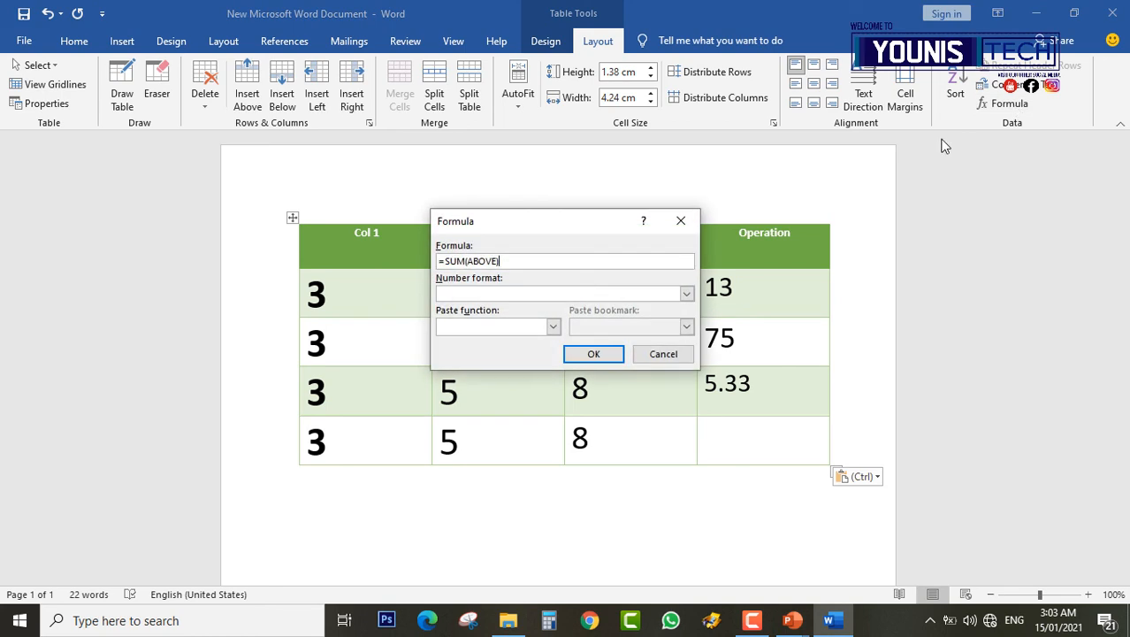
double_click(456, 260)
text(count)
double_click(495, 261)
text(left)
click(608, 356)
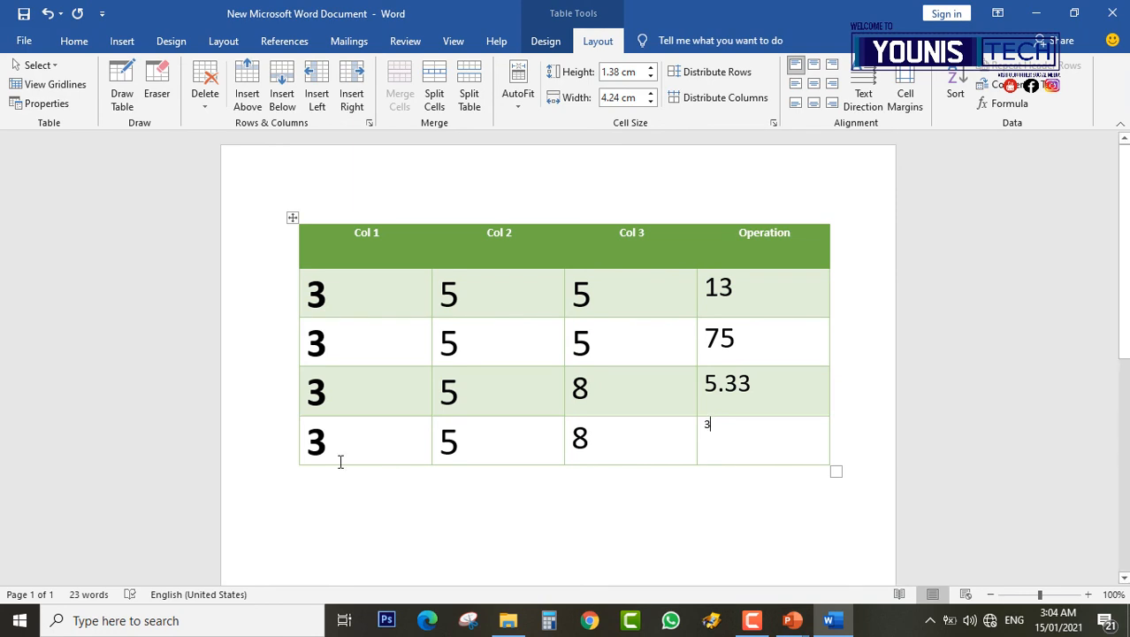
Add a new row at the end of the table and paste the copied numbers 3, 5 and 8 into its Col 1 to Col 3.
click(293, 467)
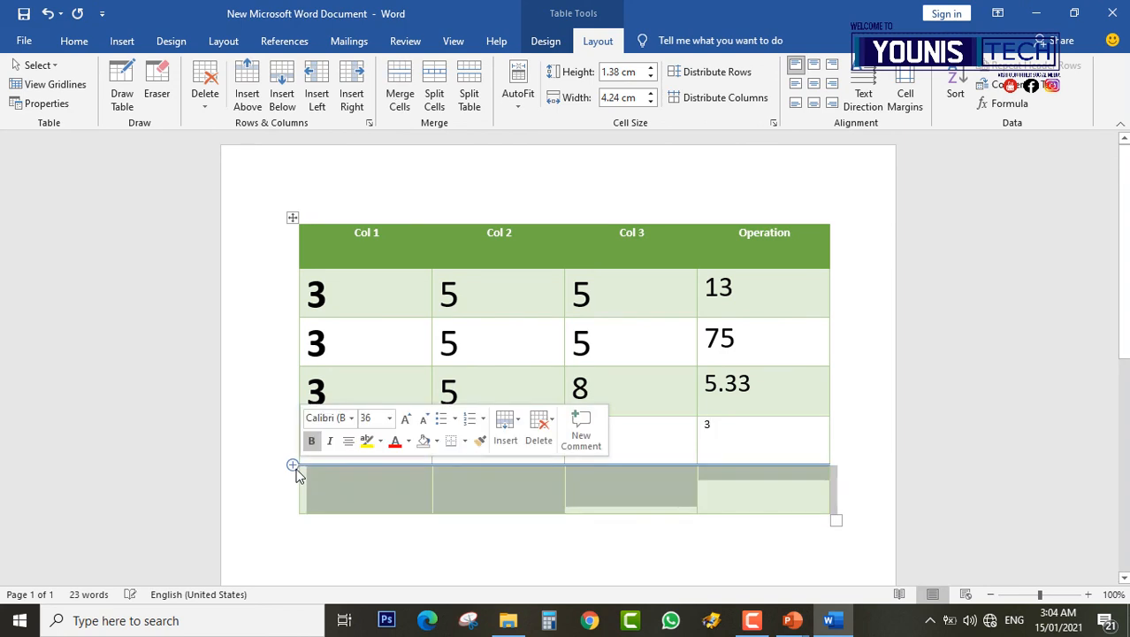
click(424, 494)
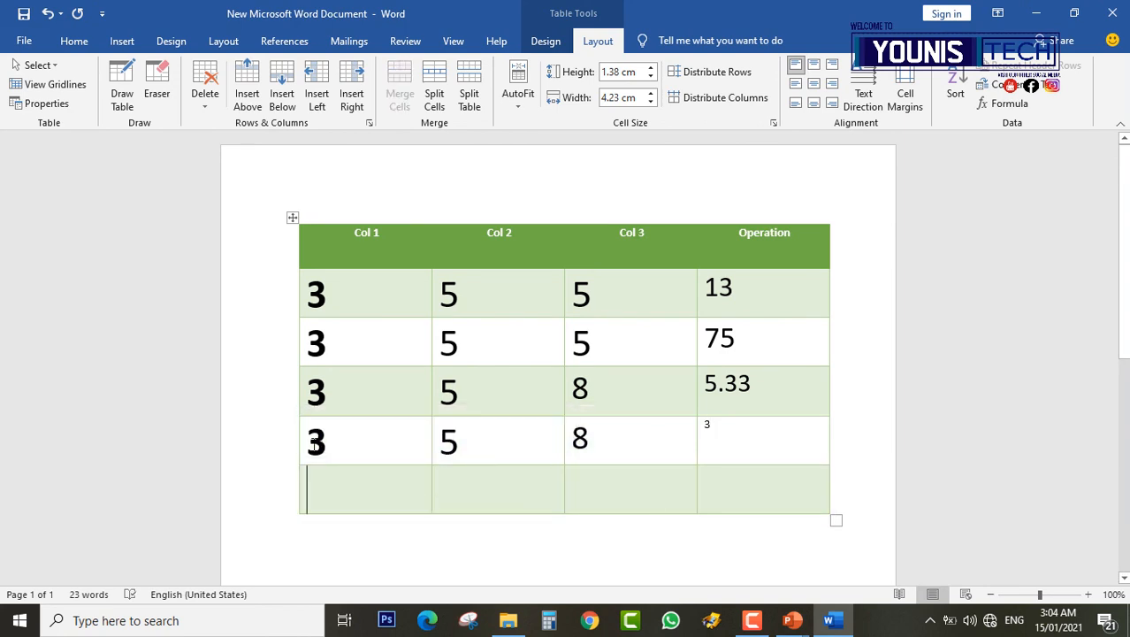
drag(324, 486, 661, 493)
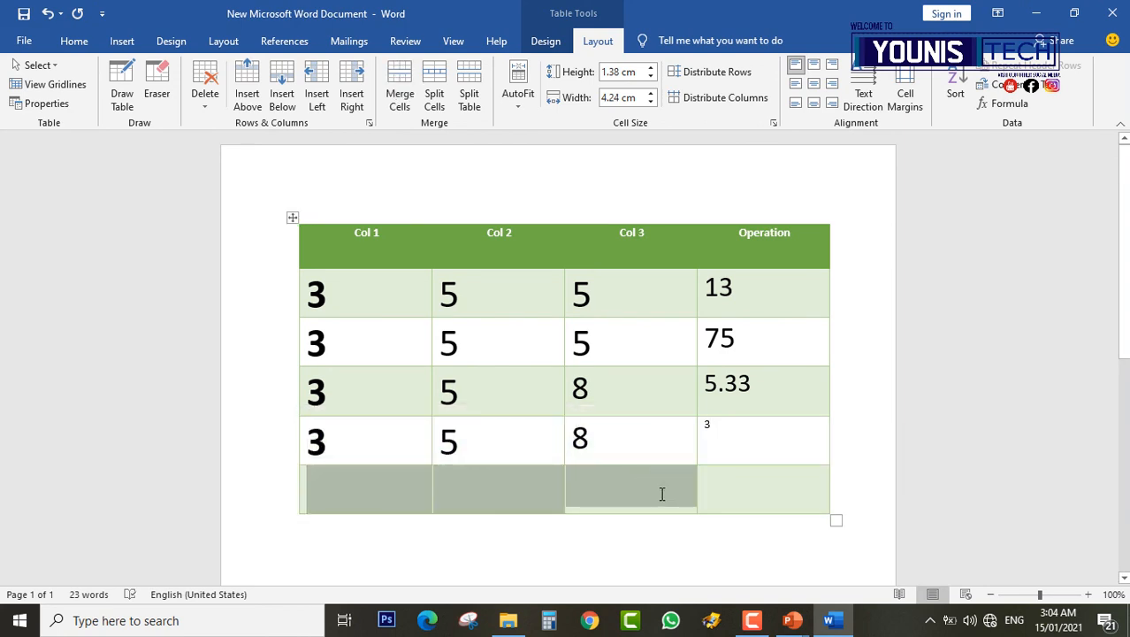
key(ctrl+v)
Insert the formula =Max(Left) in the Operation cell of the new last row.
click(772, 500)
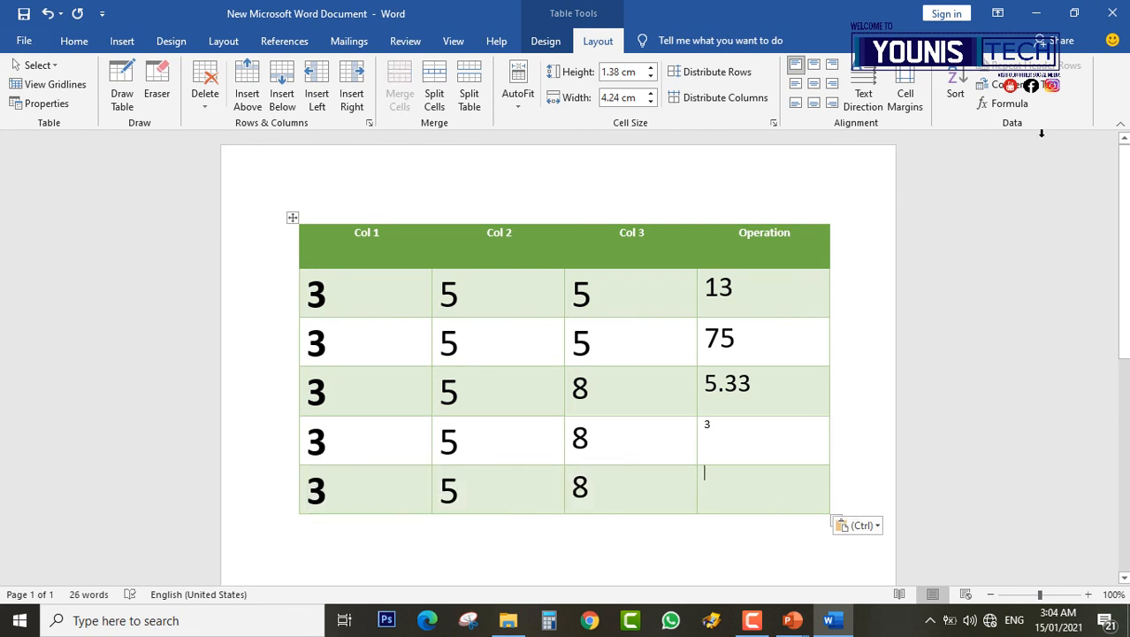
click(1009, 103)
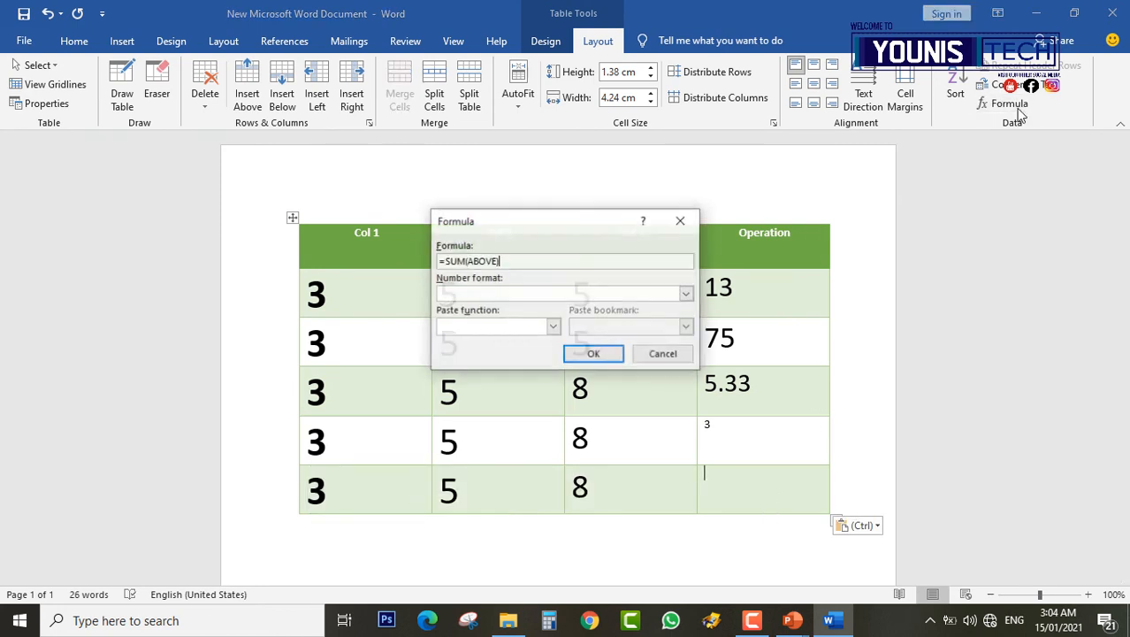
double_click(468, 261)
key(End)
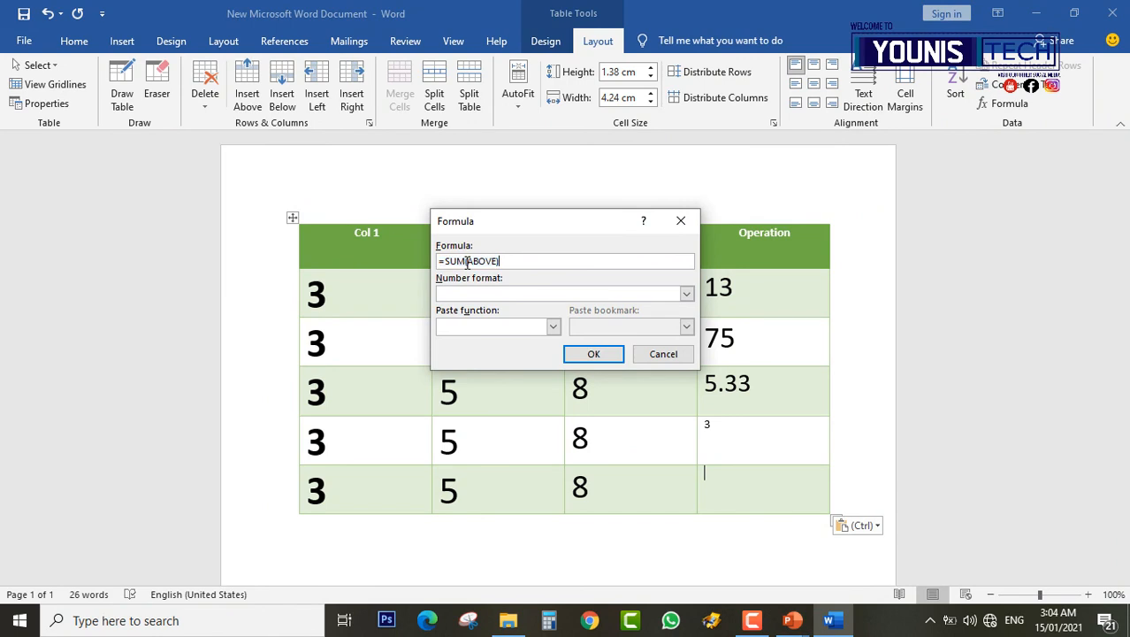
key(BackSpace)
key(BackSpace)
key(BackSpace)
key(BackSpace)
key(BackSpace)
key(BackSpace)
key(BackSpace)
key(BackSpace)
key(BackSpace)
key(BackSpace)
text(MAx)
key(BackSpace)
key(BackSpace)
text(ax(Lef)
click(608, 353)
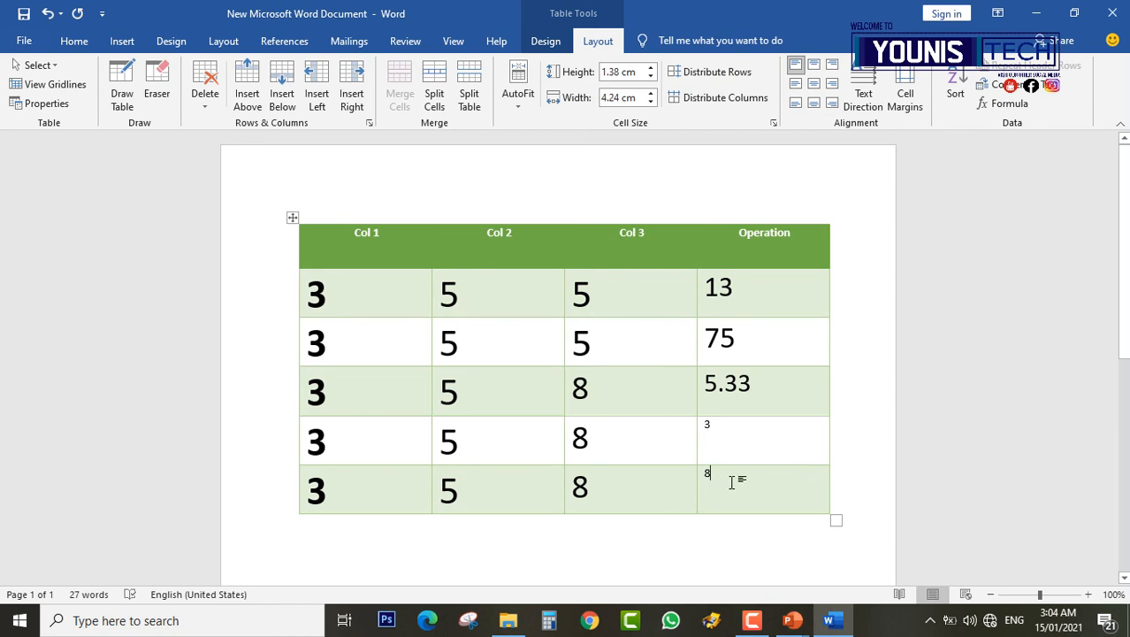
drag(619, 496, 361, 507)
click(661, 499)
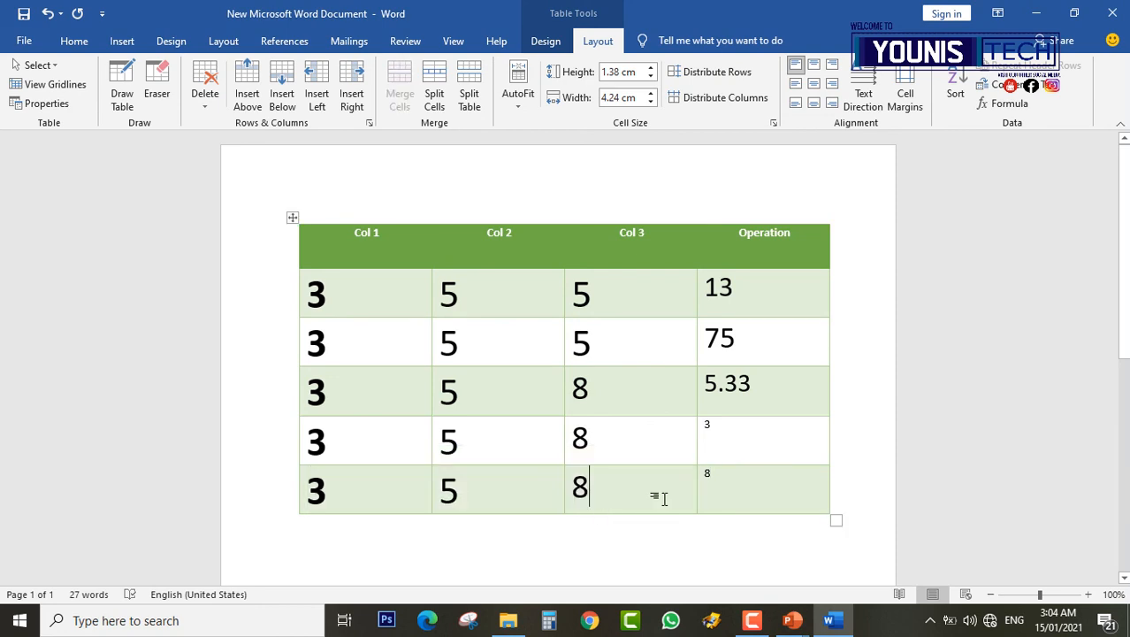